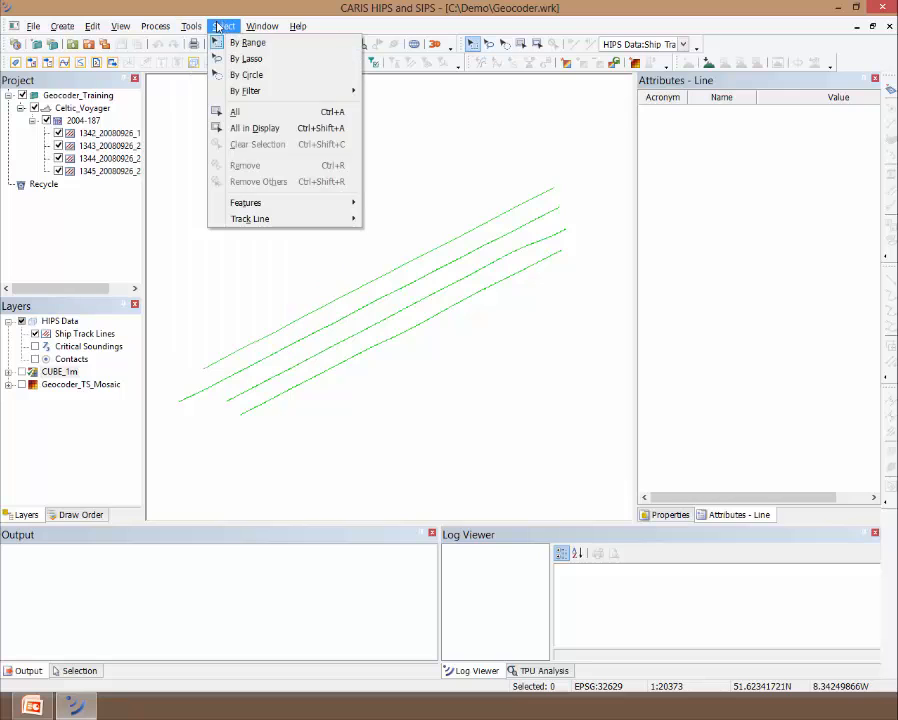
mouse_move(205, 104)
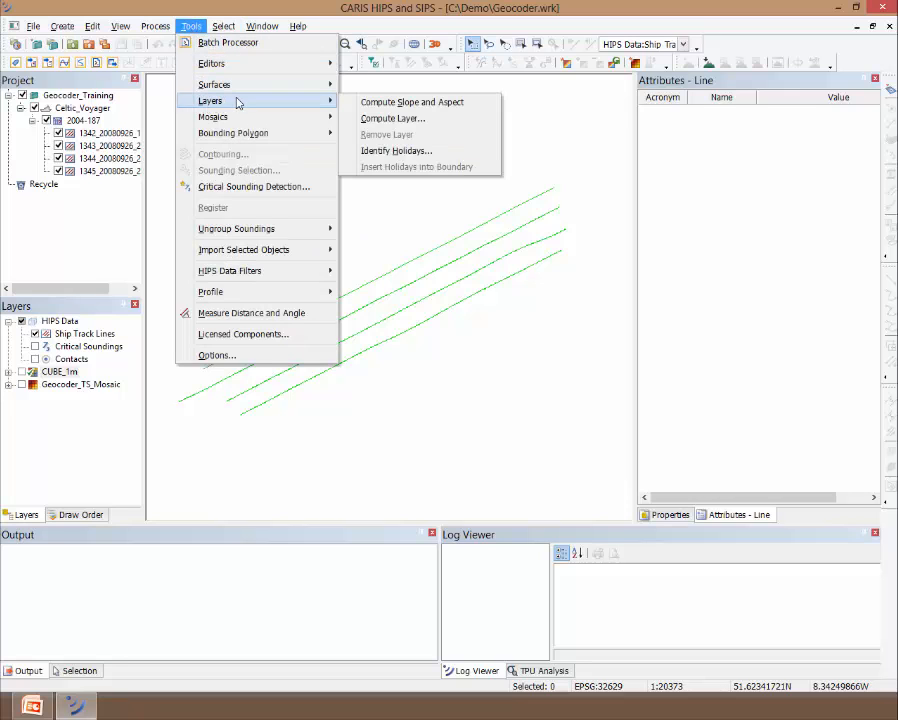
mouse_move(293, 88)
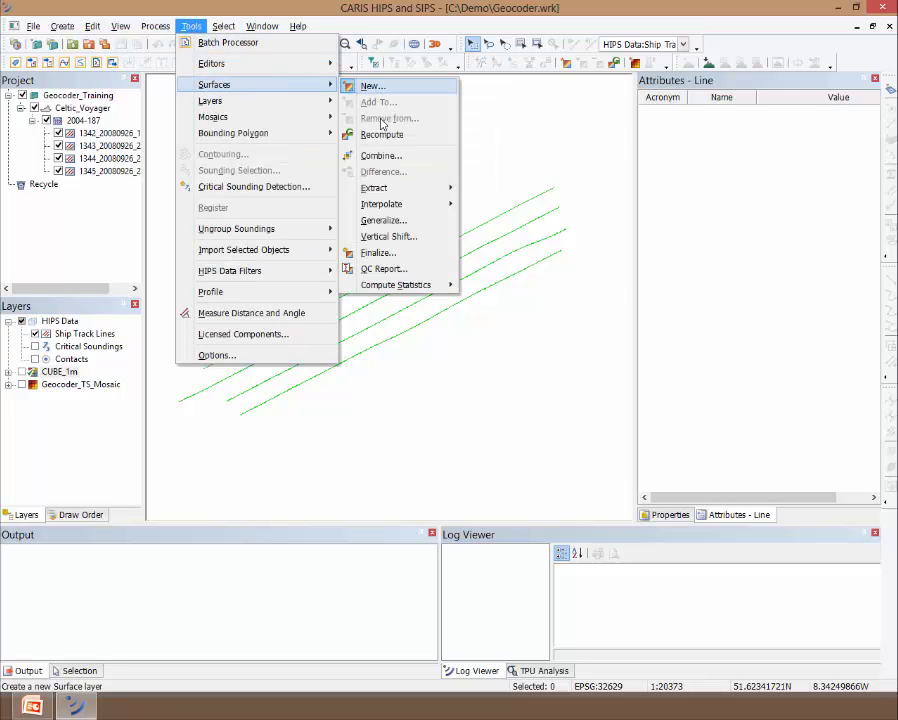
mouse_move(387, 190)
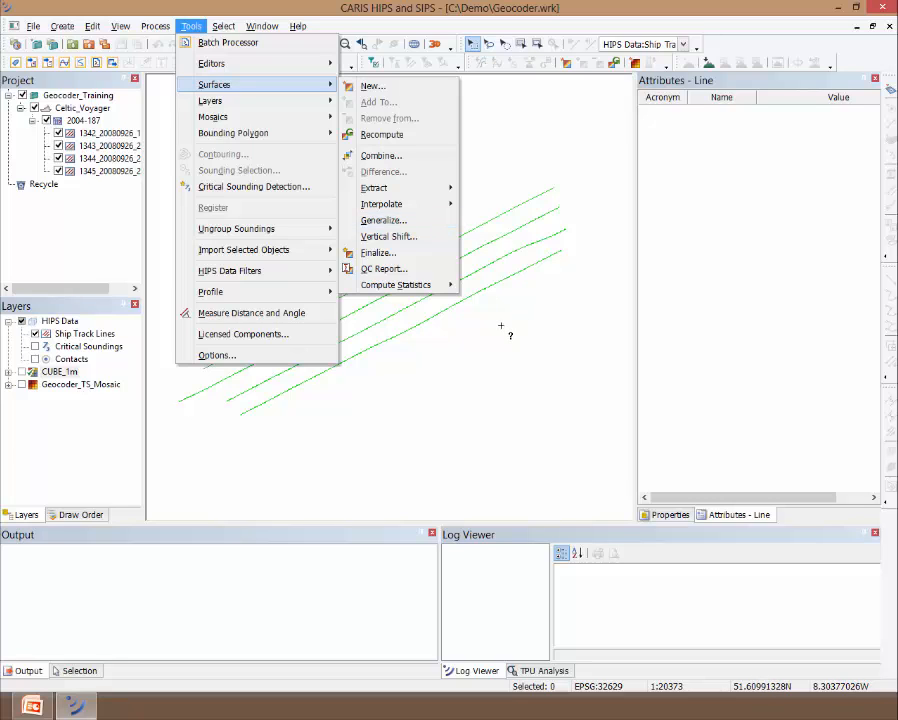
click(456, 341)
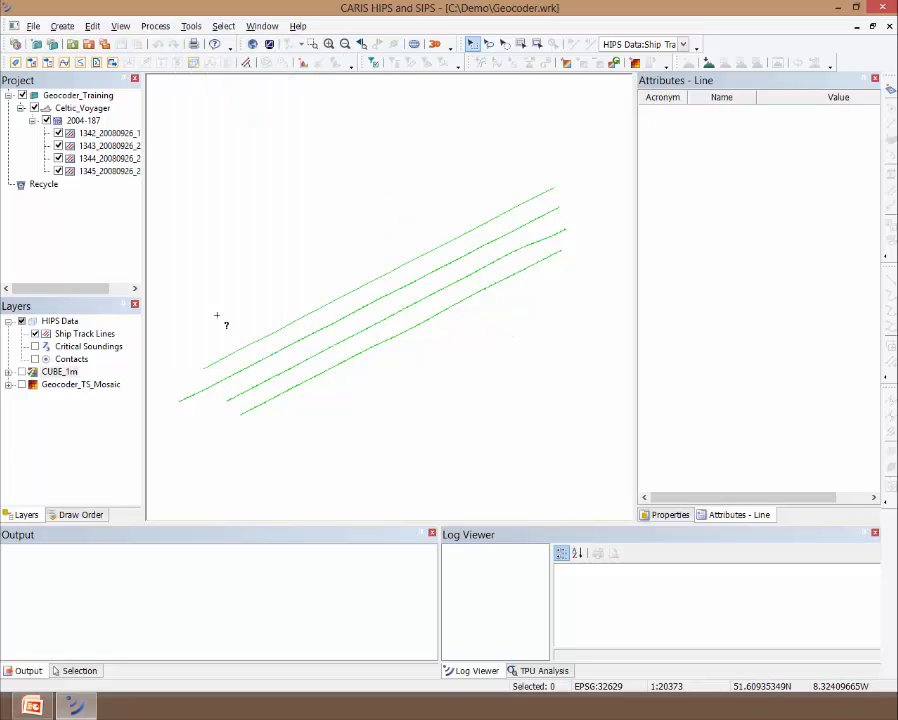
Float the Attributes and Properties windows and dock them back in their original place
double_click(730, 81)
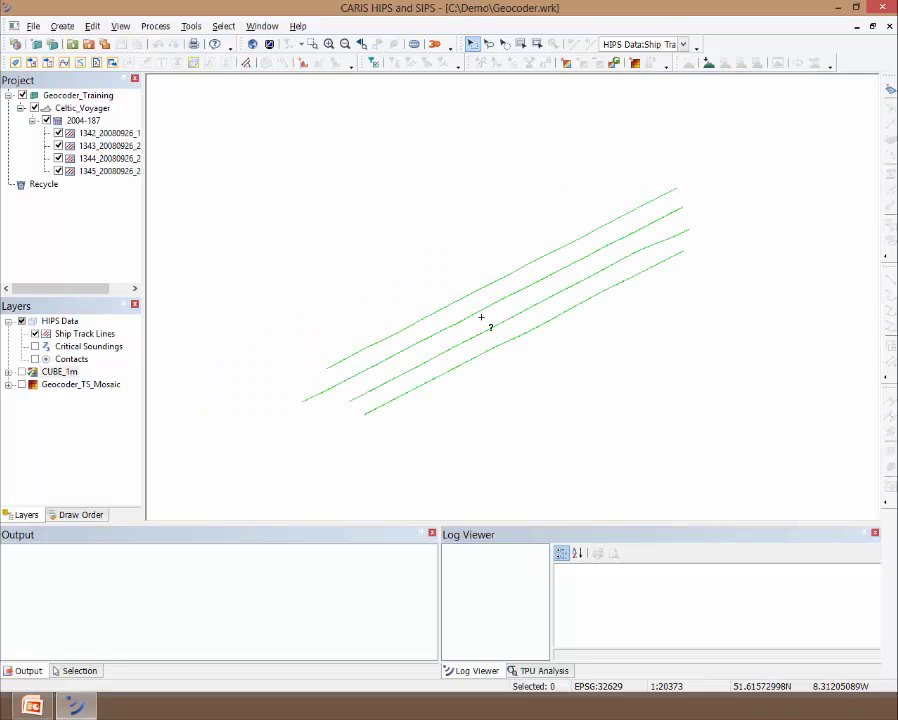
drag(320, 2, 532, 299)
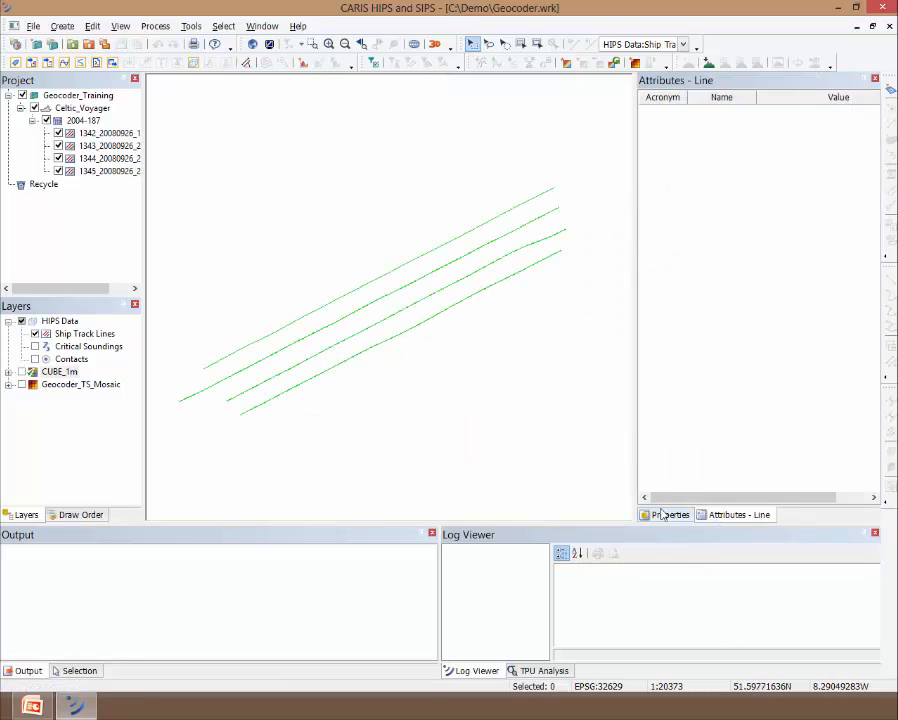
drag(731, 515, 757, 299)
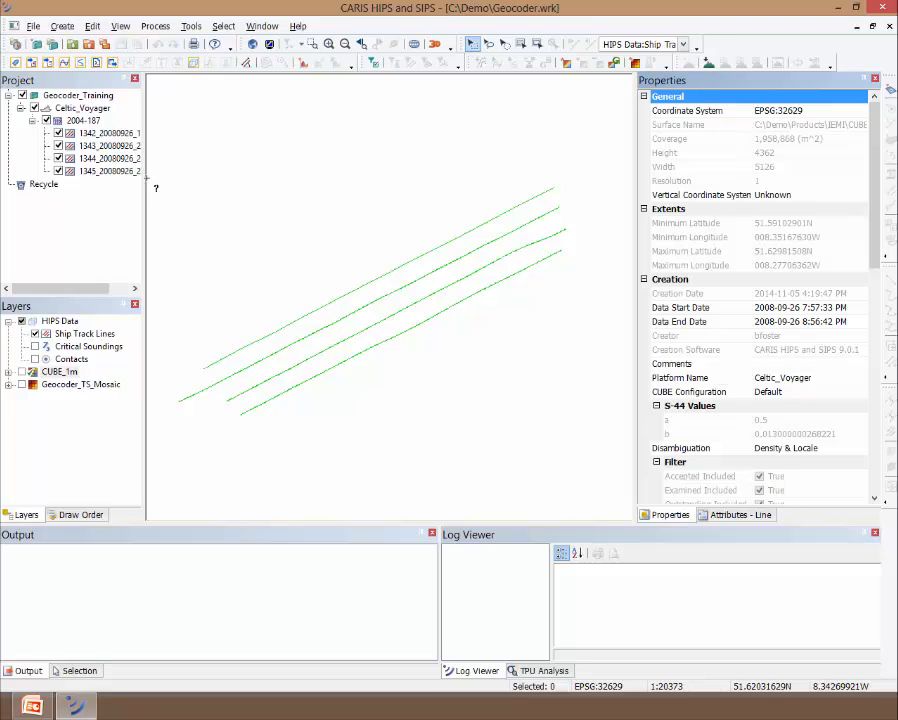
Widen the Project window, then select line 1345_20080926_204328 on the Ship Track Lines layer and show its attributes
drag(145, 177, 178, 184)
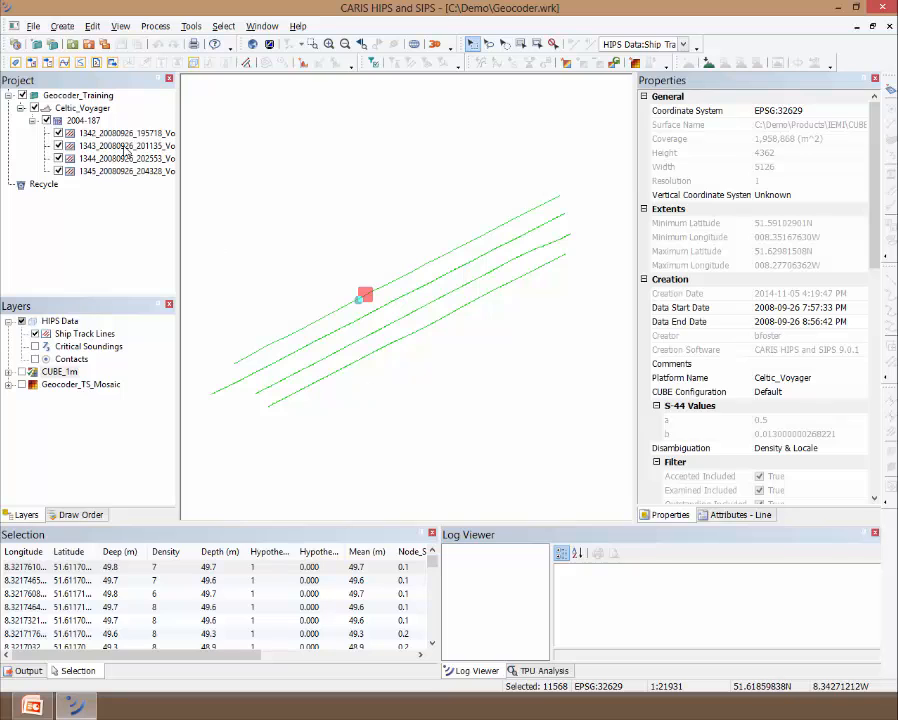
click(84, 333)
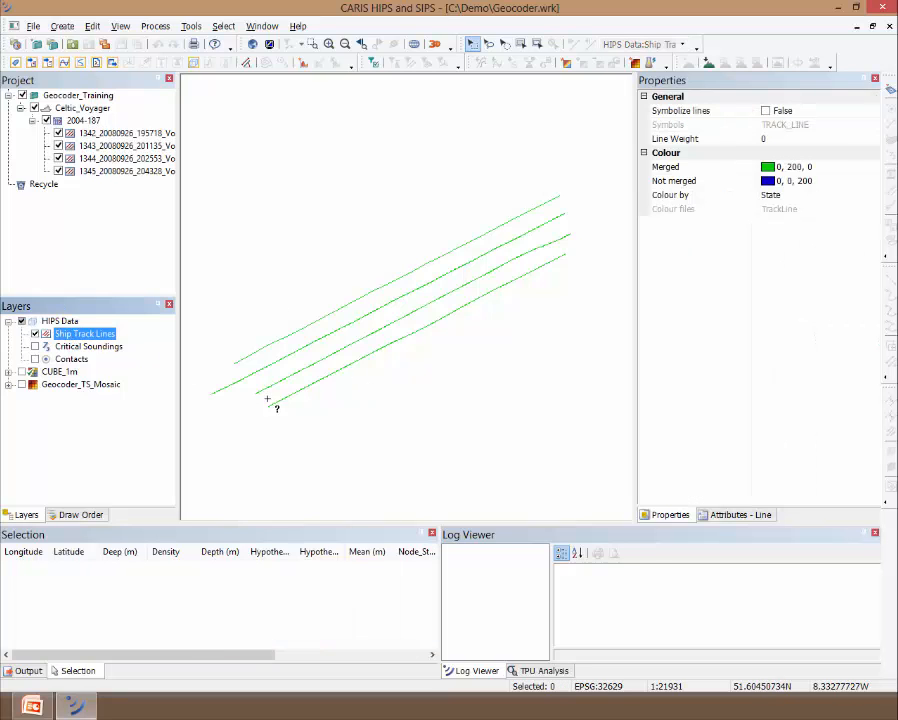
click(330, 323)
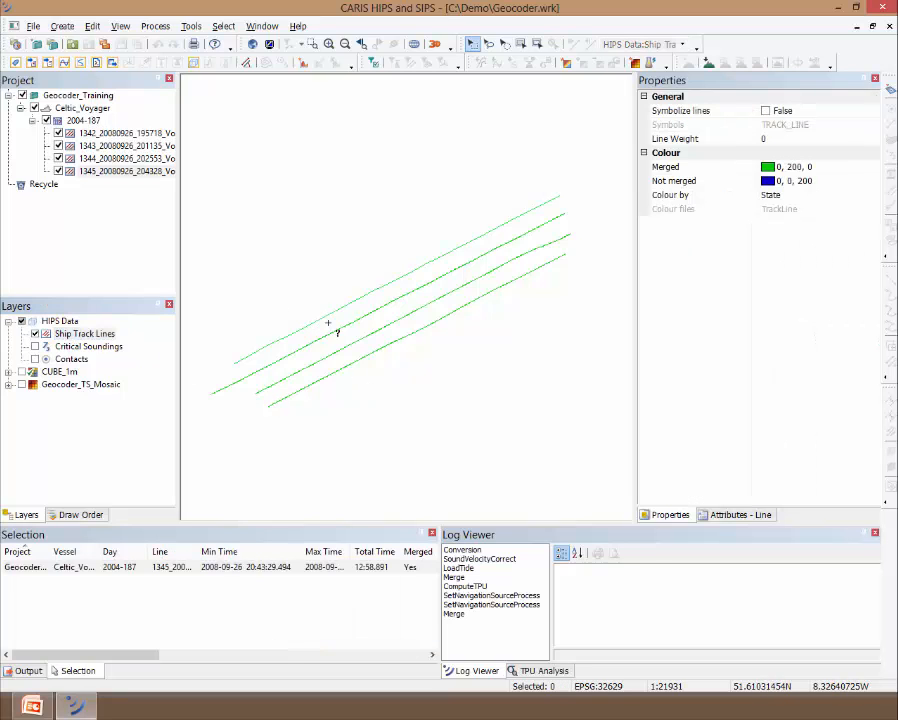
click(715, 515)
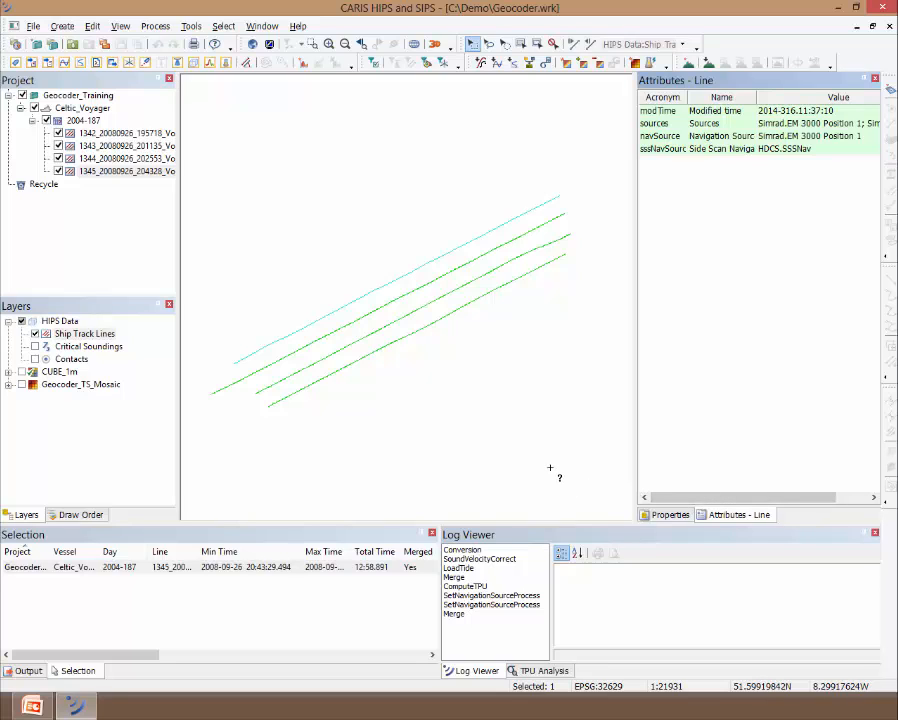
Open track line 1342_20080926_195718 in the Navigation Editor
click(127, 134)
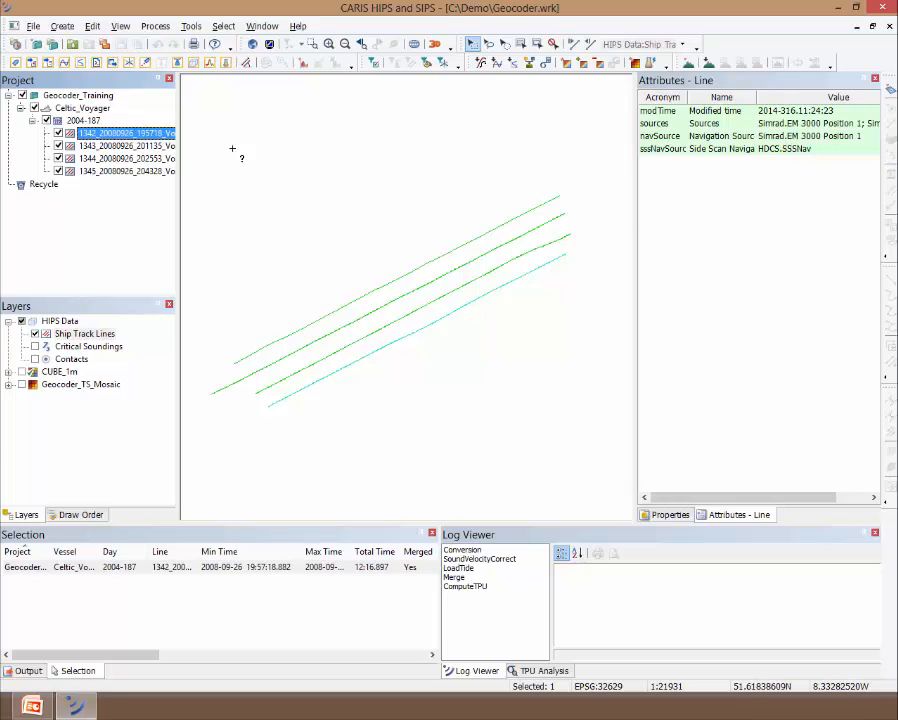
click(148, 63)
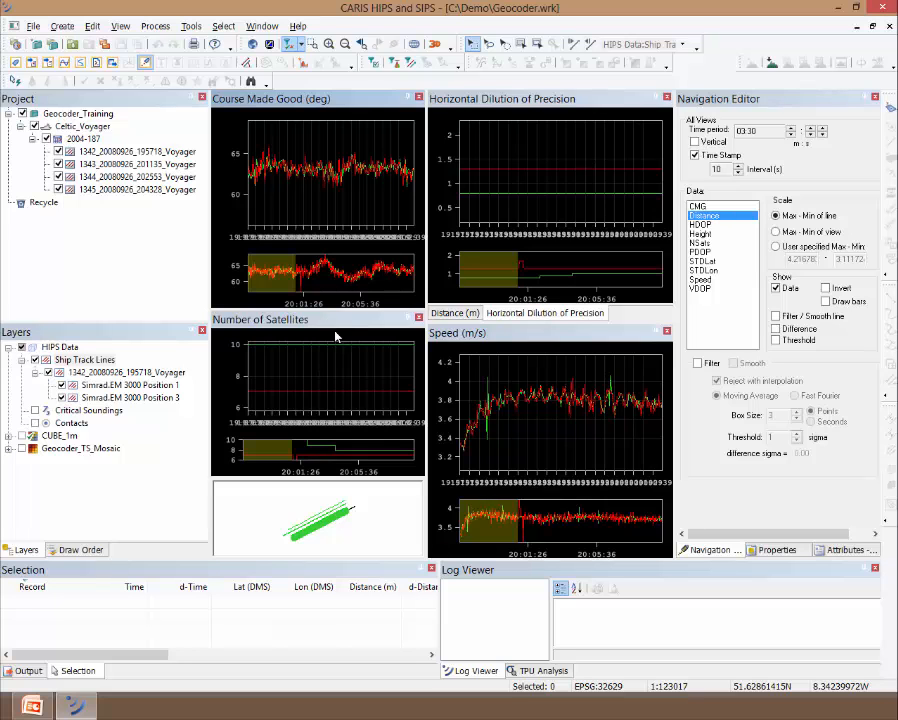
Hide the Course Made Good (CMG) graph and make the Number of Satellites graph taller
drag(336, 337, 550, 215)
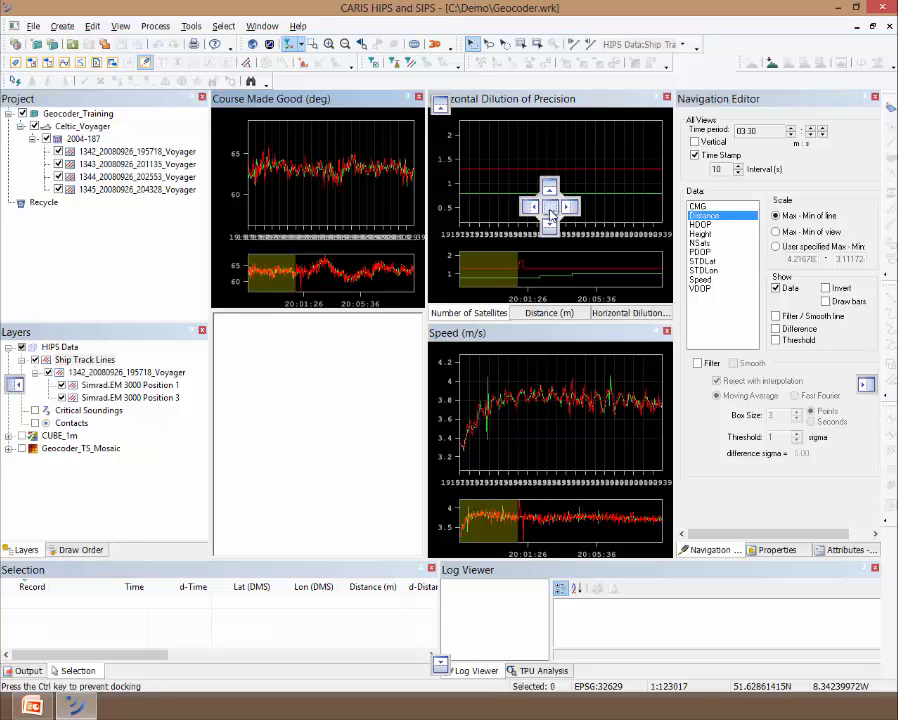
drag(477, 293, 310, 355)
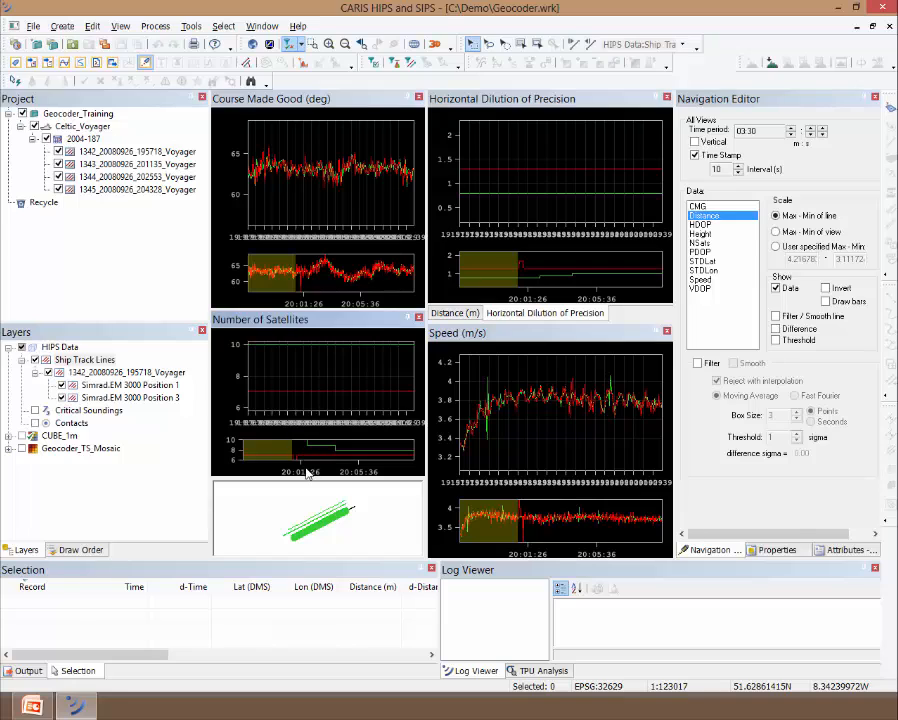
right_click(87, 365)
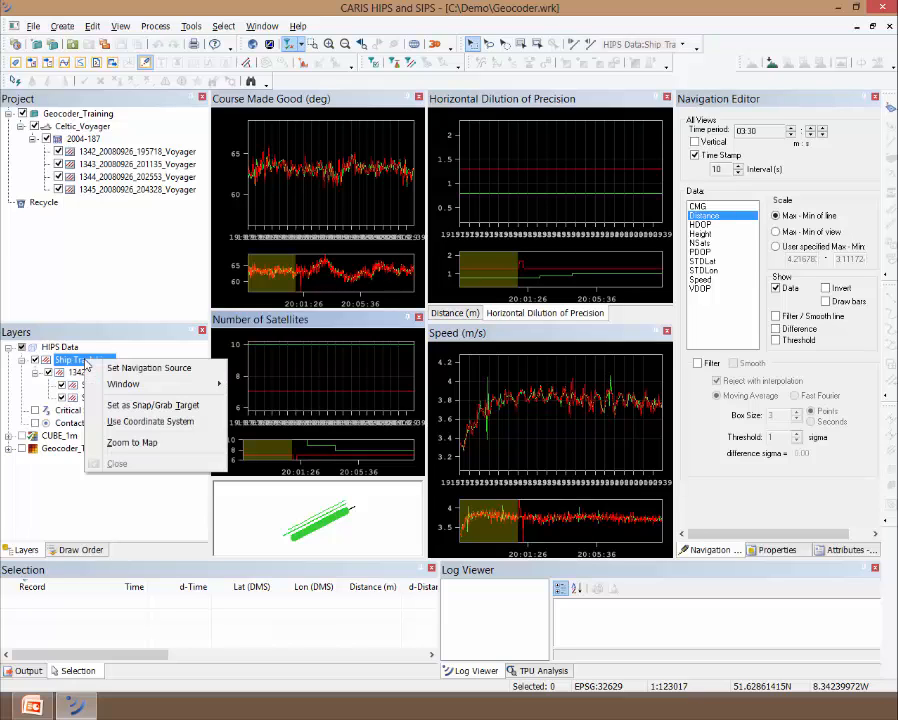
mouse_move(120, 387)
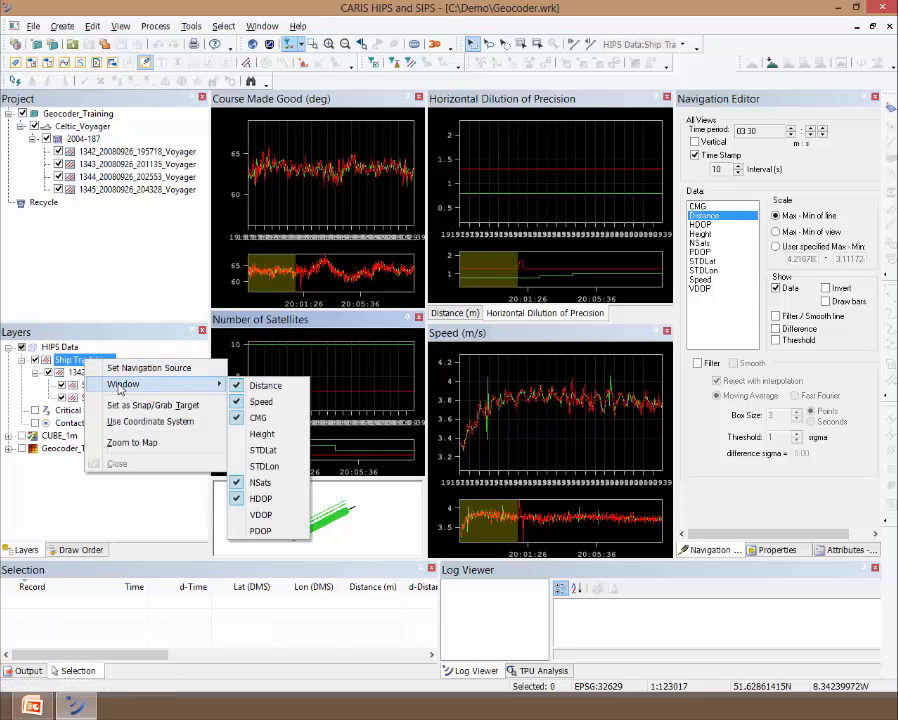
click(240, 422)
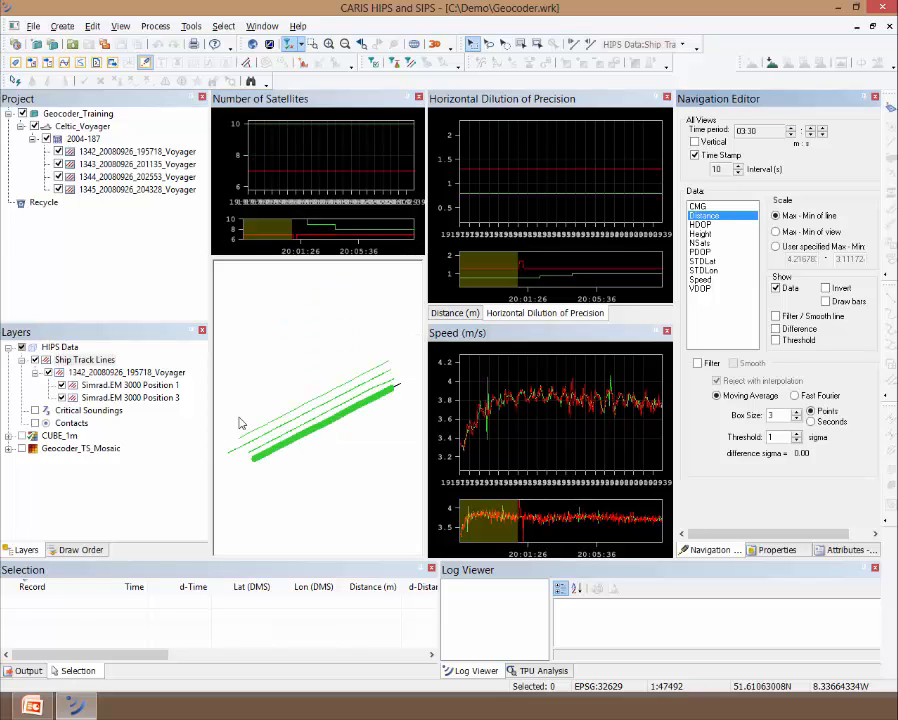
drag(352, 256, 346, 314)
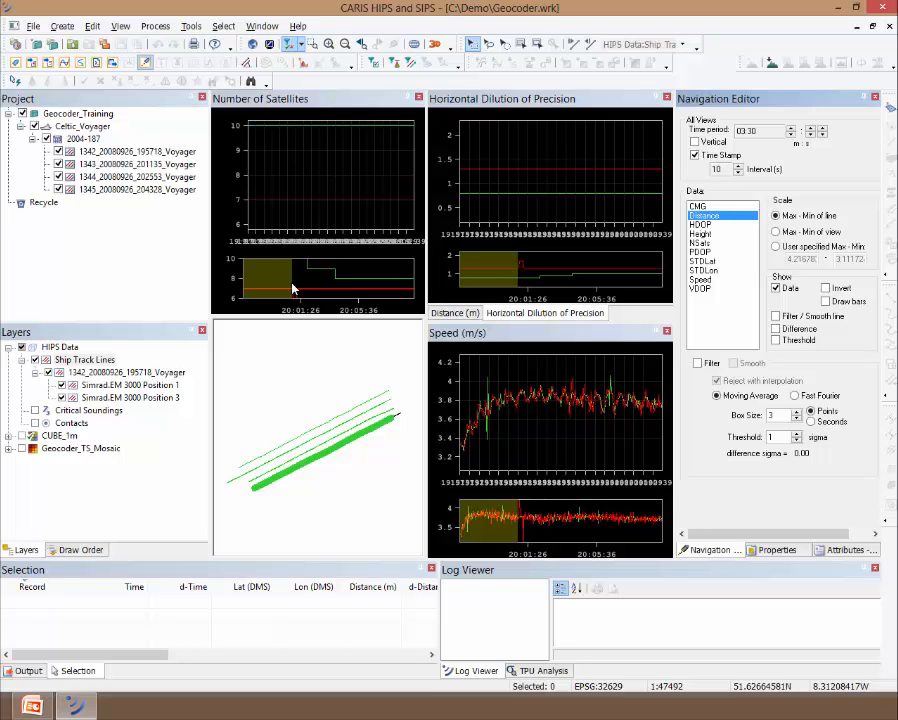
Shorten the displayed time period to 01:59 and shift it slightly forward along the line
drag(292, 288, 270, 287)
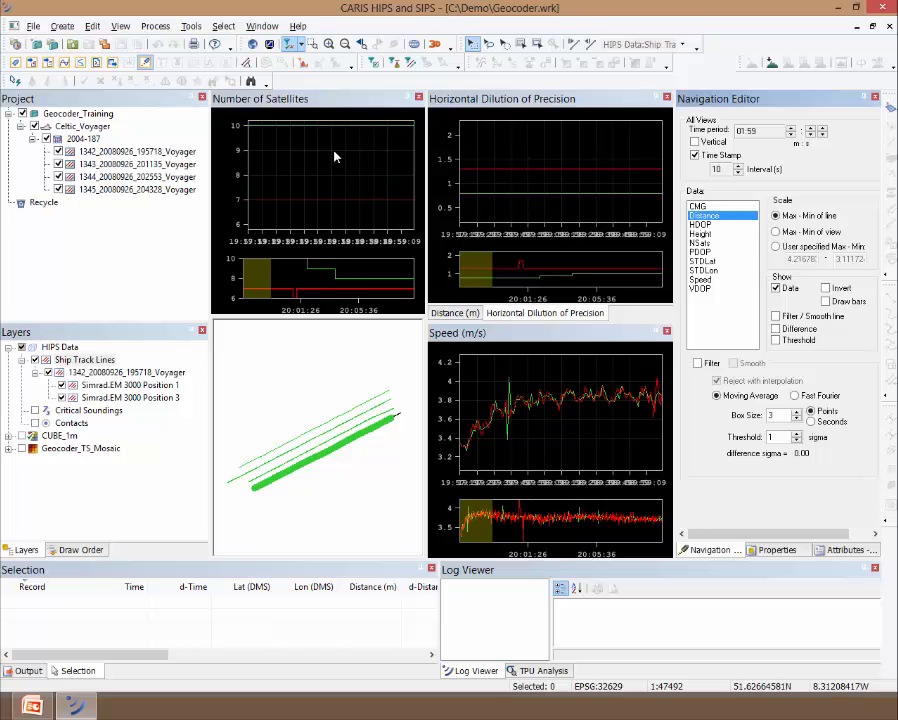
drag(260, 272, 273, 292)
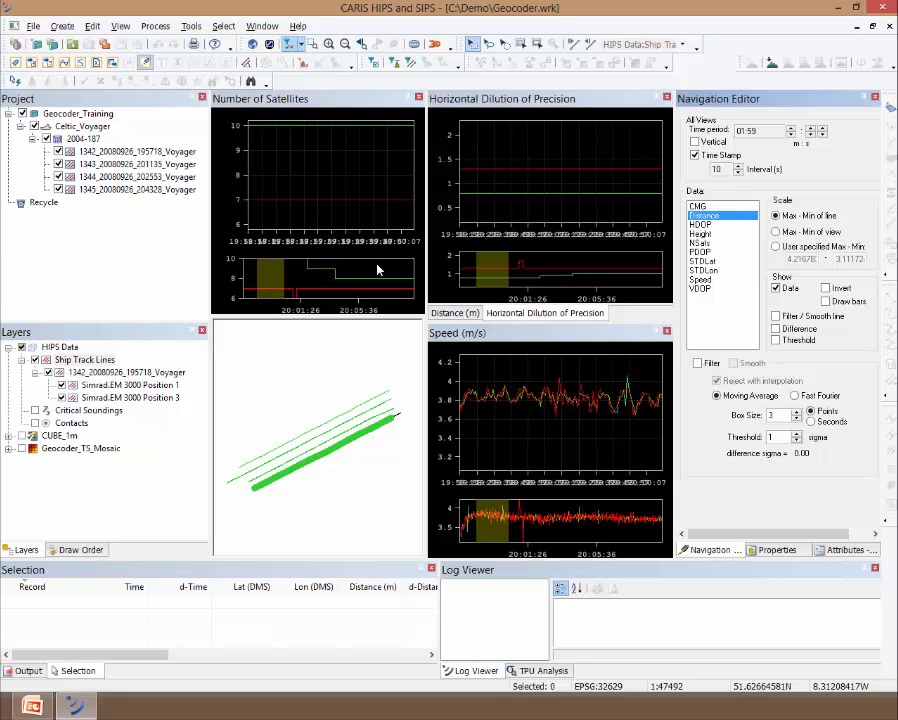
Hide the overview strip in the Number of Satellites graph and show it again
right_click(303, 190)
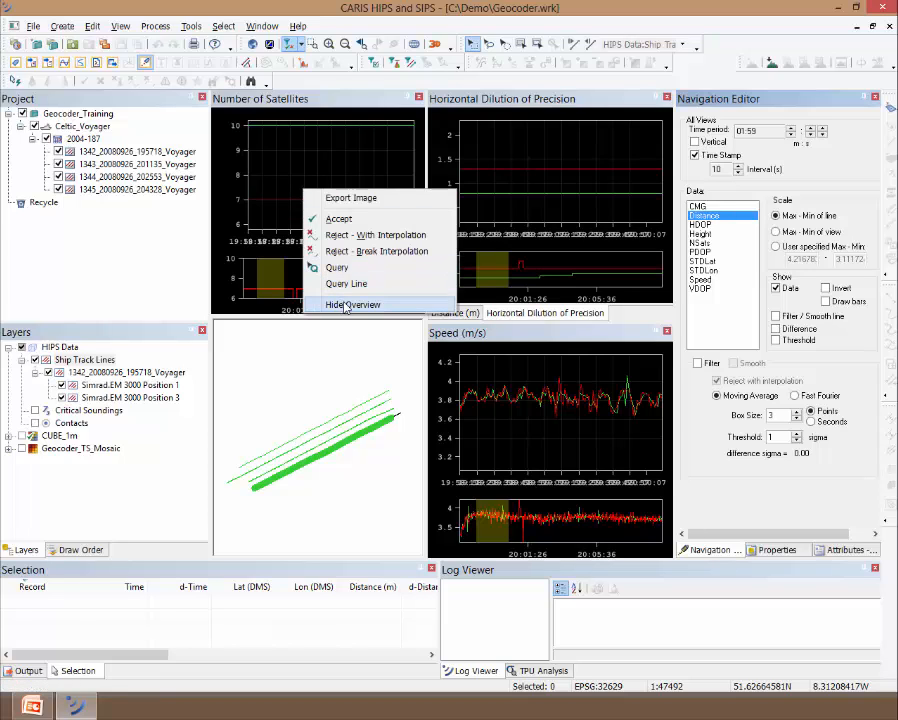
click(345, 305)
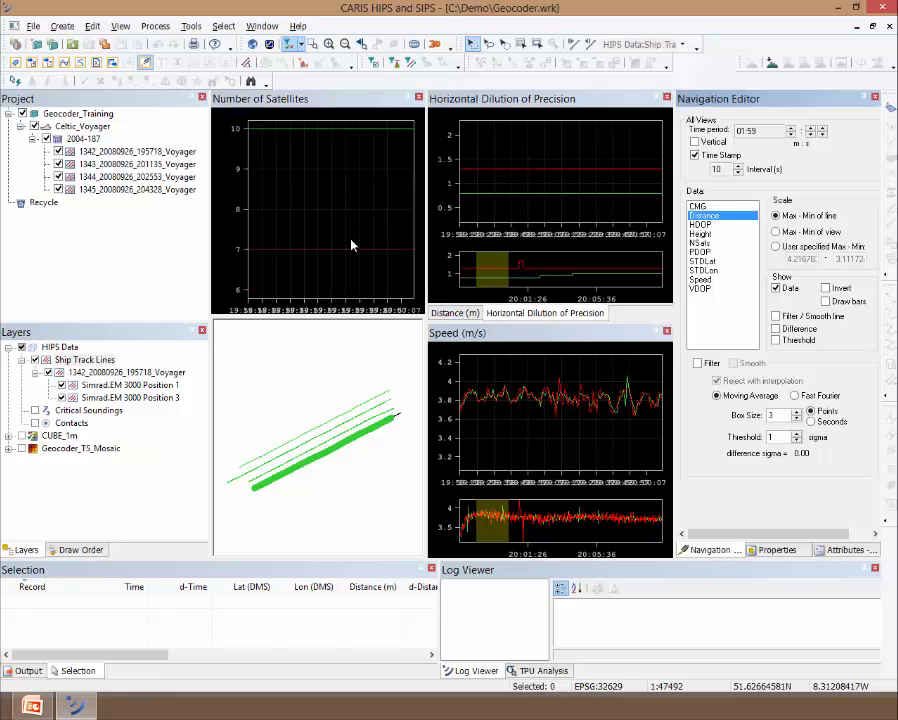
right_click(306, 203)
click(348, 311)
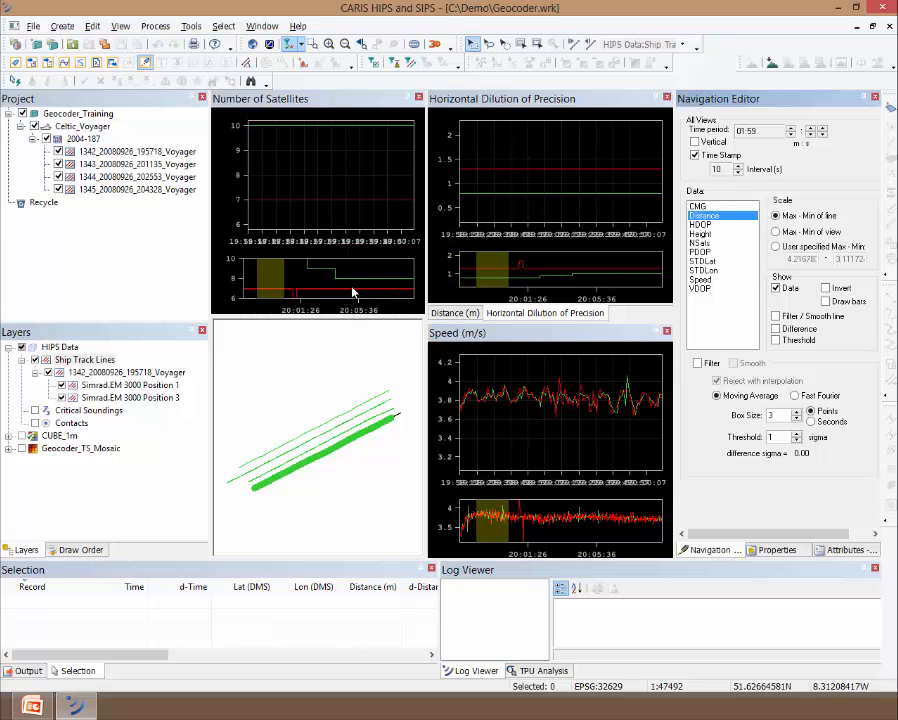
Move the displayed time window in the overview to the section just after 20:01:26
drag(280, 280, 343, 273)
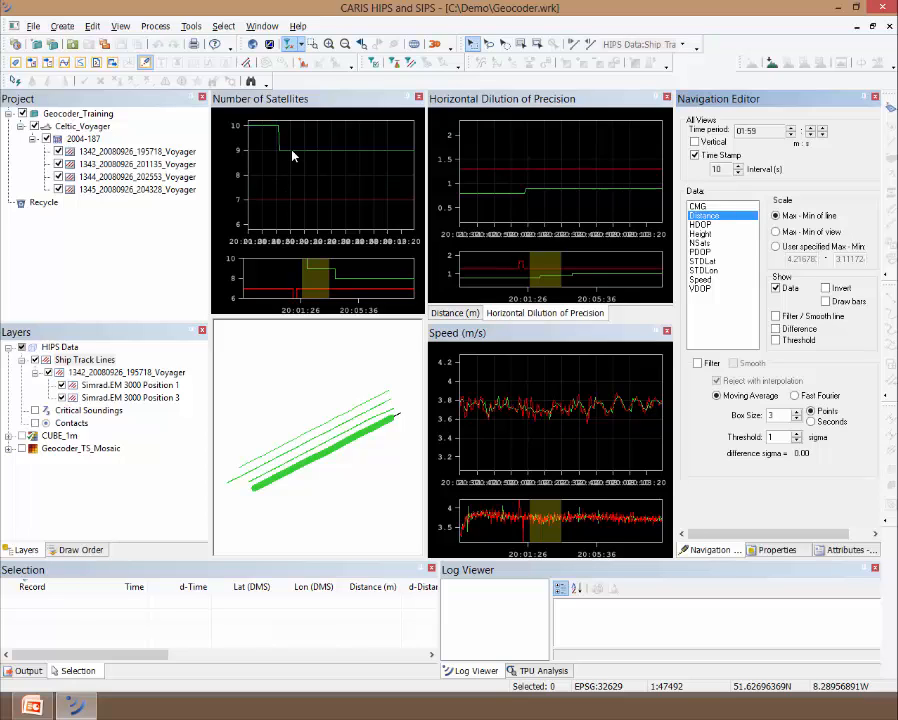
Compare the display properties of the Simrad.EM 3000 Position 1 and Position 3 sources, and turn Position 3's visibility off and on
click(116, 386)
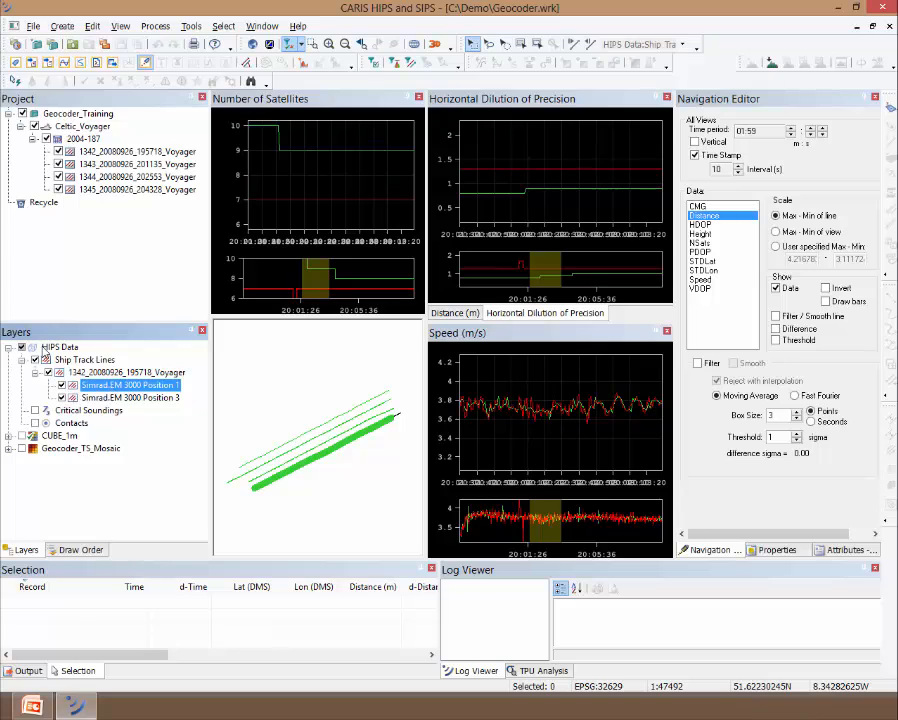
click(112, 397)
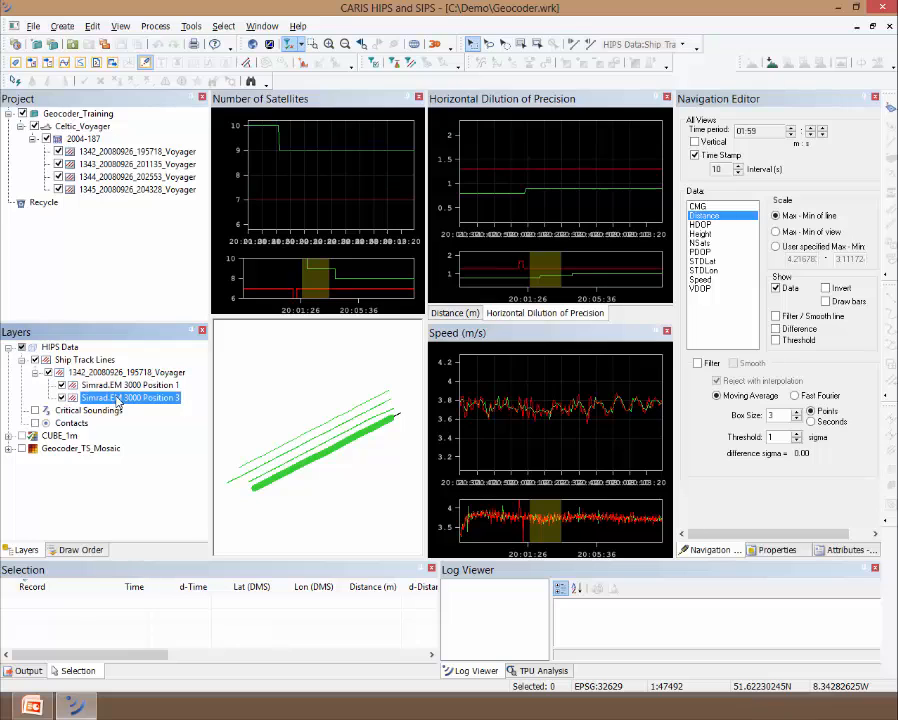
click(776, 549)
click(150, 385)
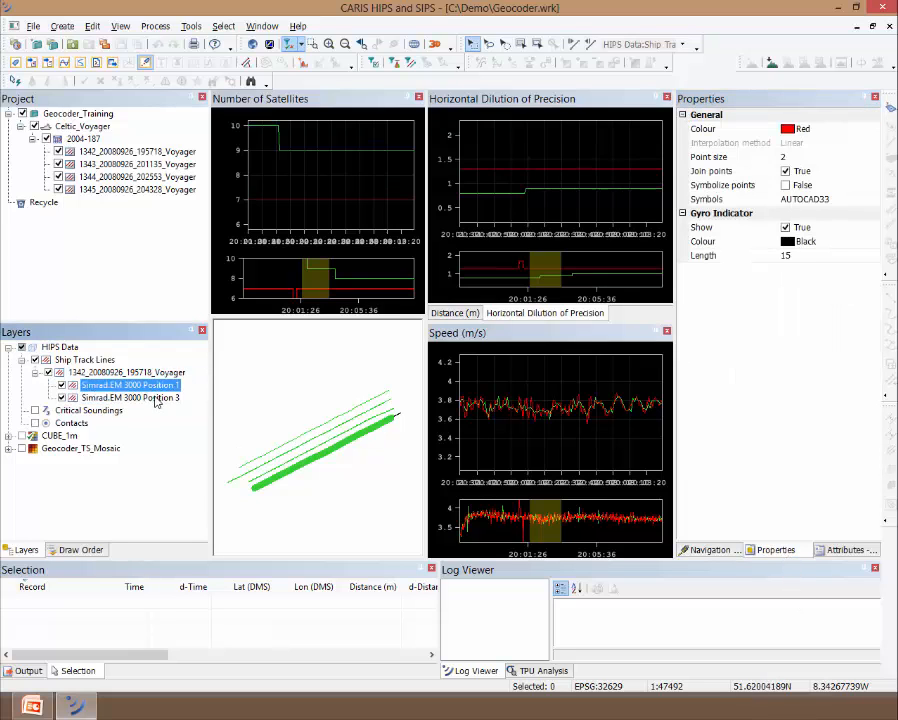
click(150, 397)
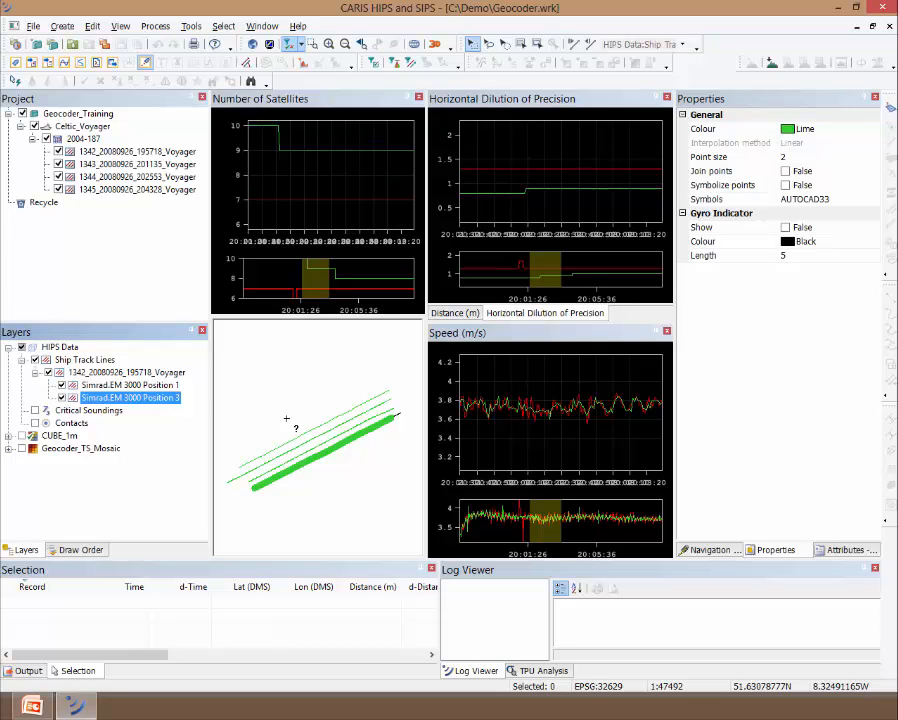
click(125, 385)
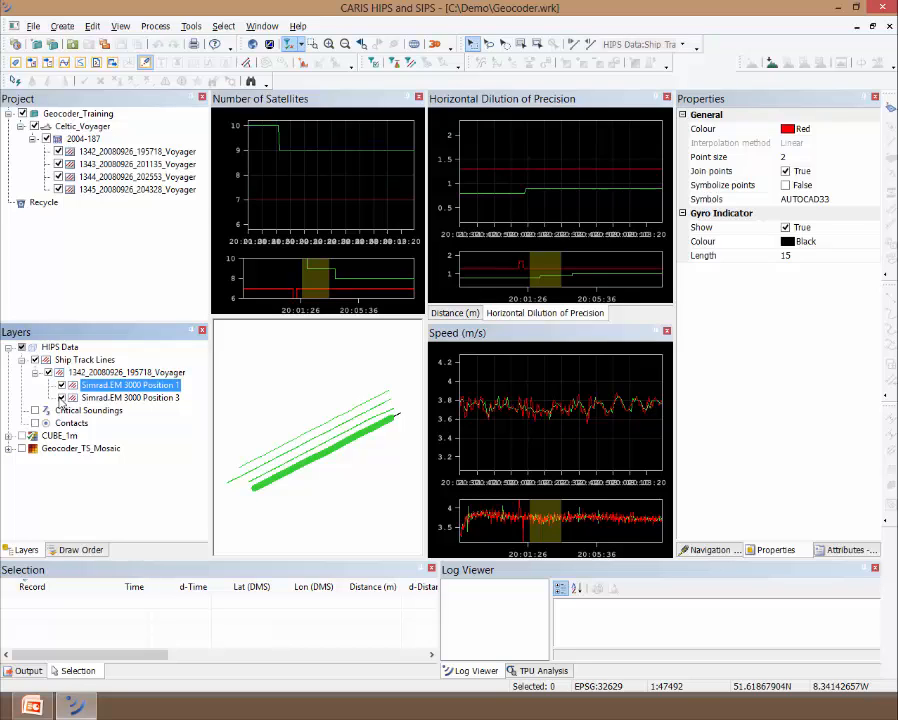
click(61, 398)
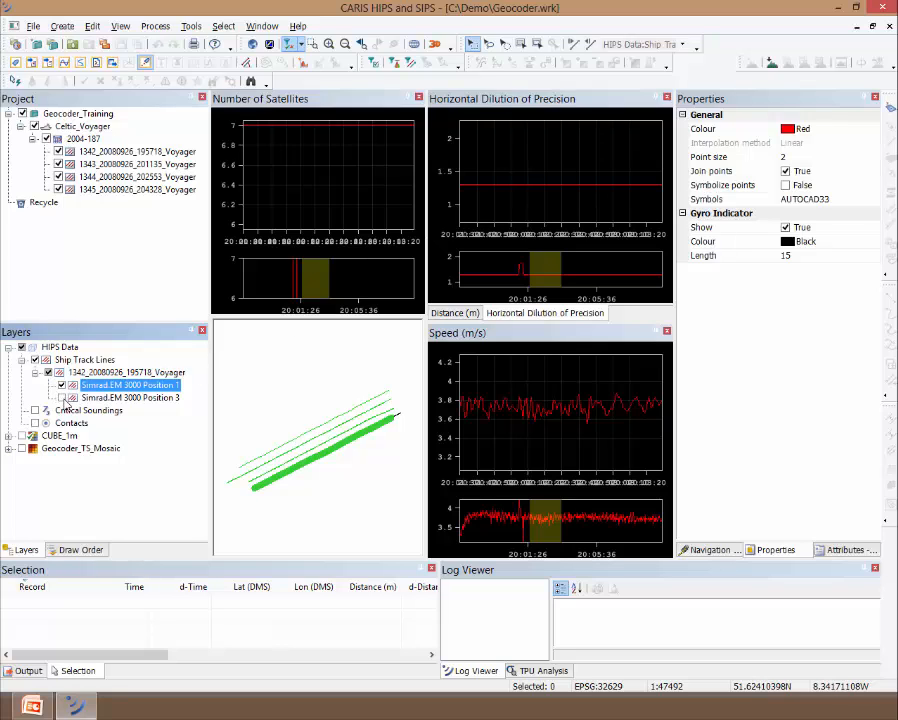
click(61, 398)
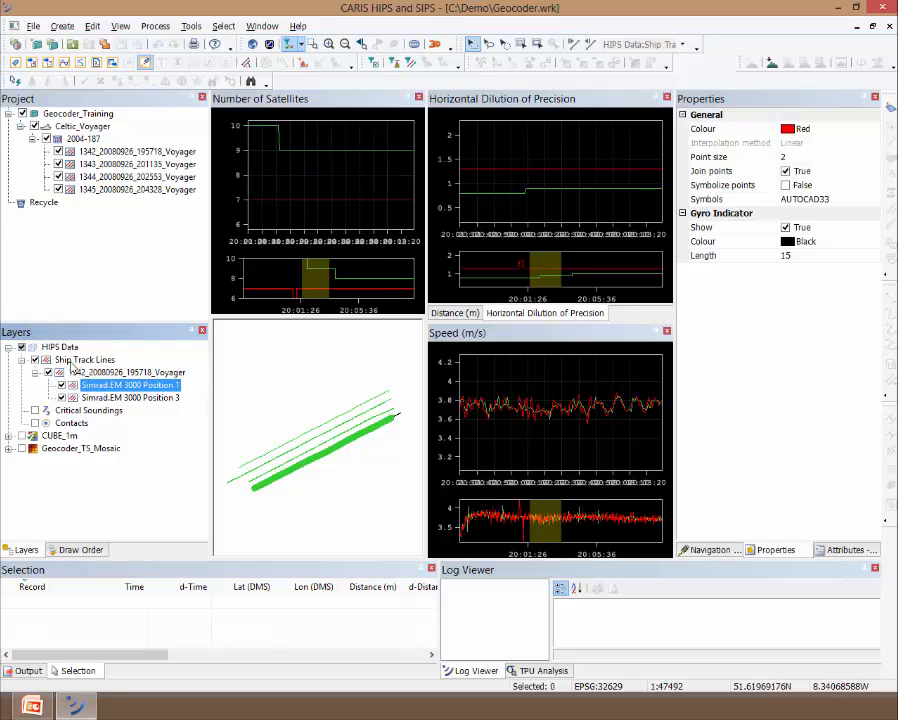
Bring back the Navigation Editor settings, close the editor, and pick line 1342_20080926_195718 in the map display
click(703, 550)
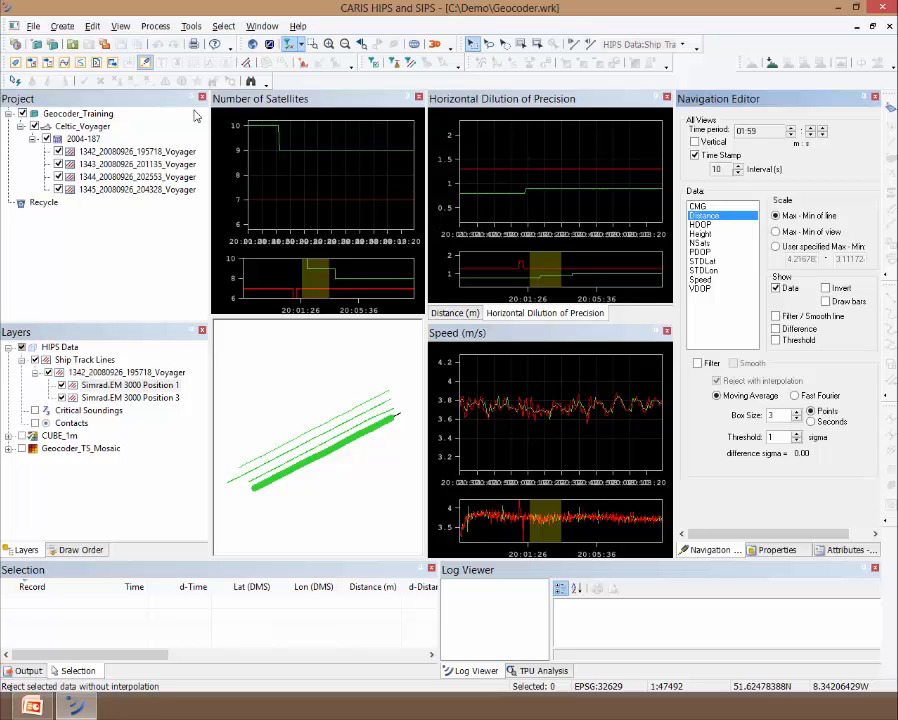
click(145, 61)
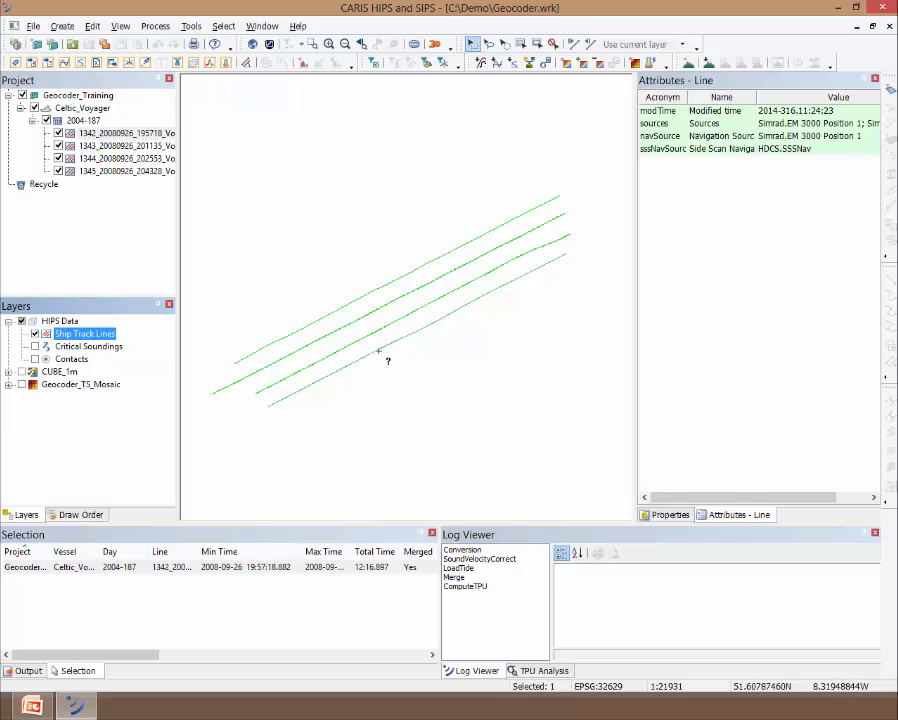
click(383, 354)
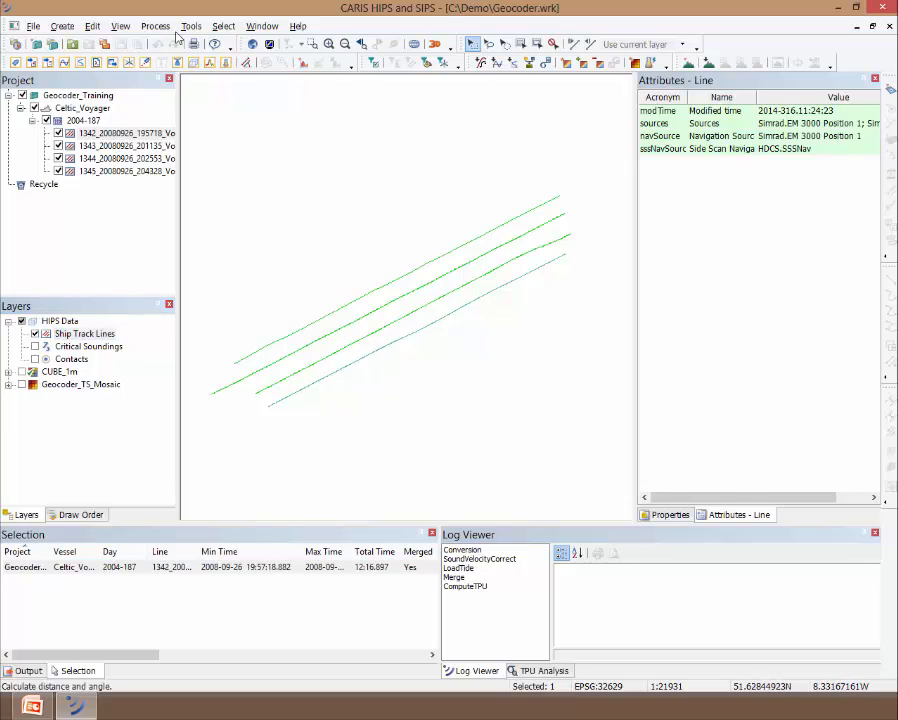
Check which navigation sources can be set for the selected line, and cancel without changing the source
click(155, 26)
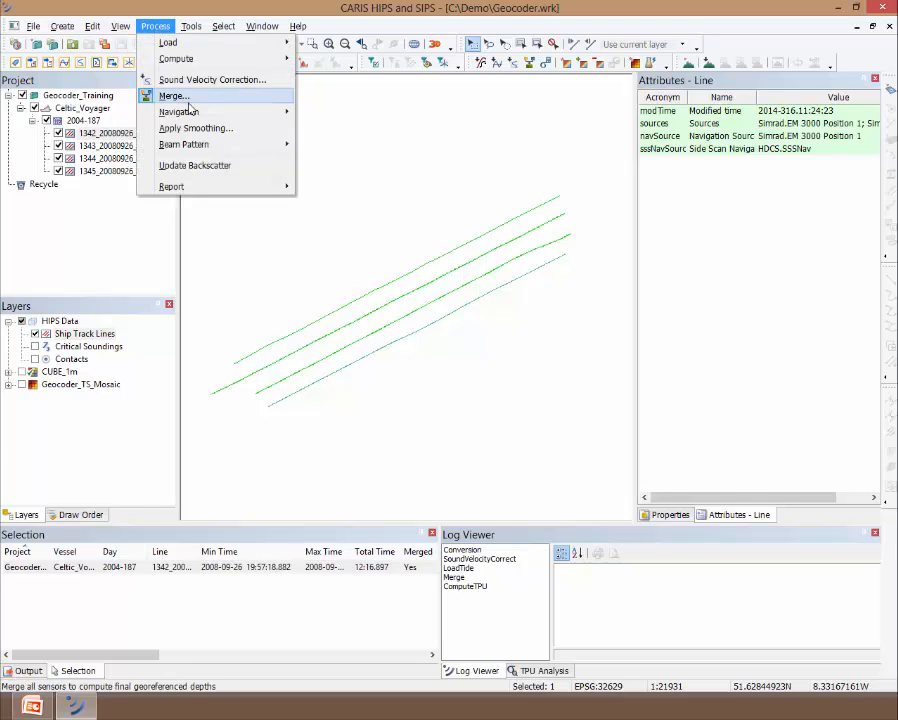
mouse_move(200, 112)
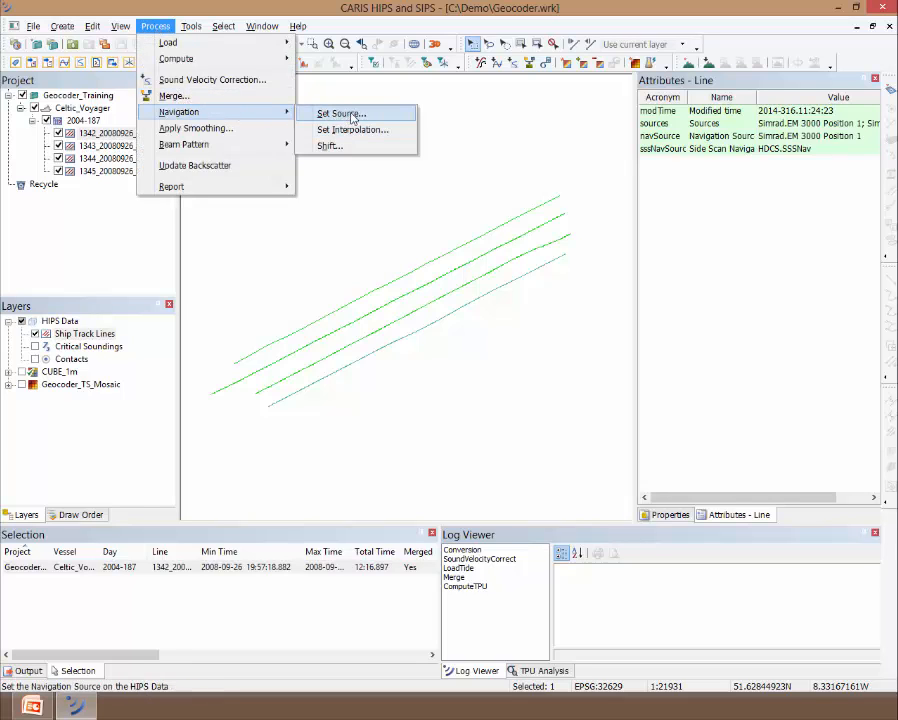
click(372, 116)
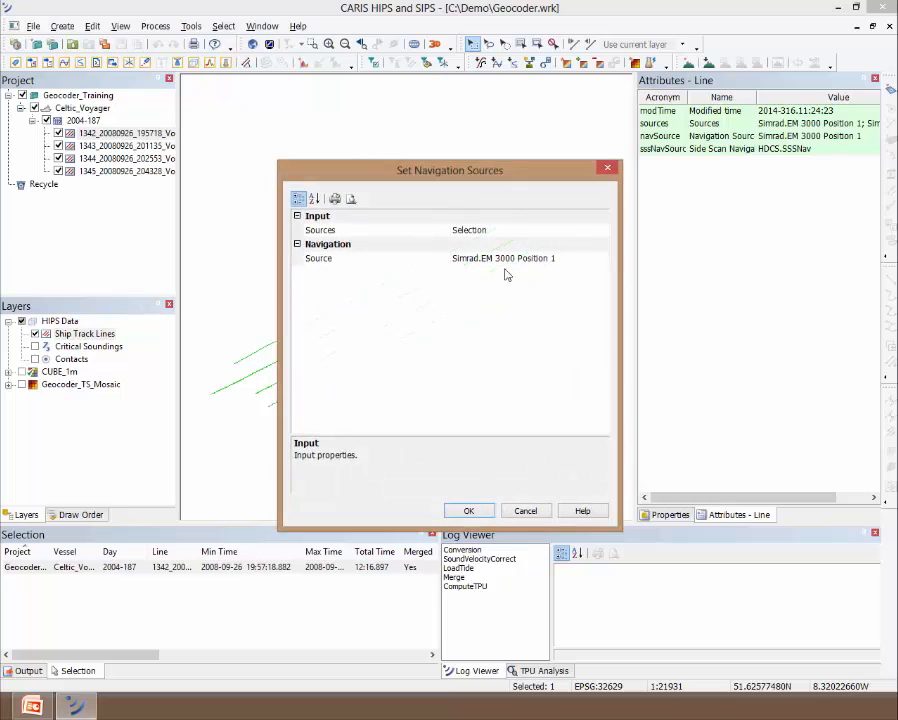
click(506, 258)
click(604, 259)
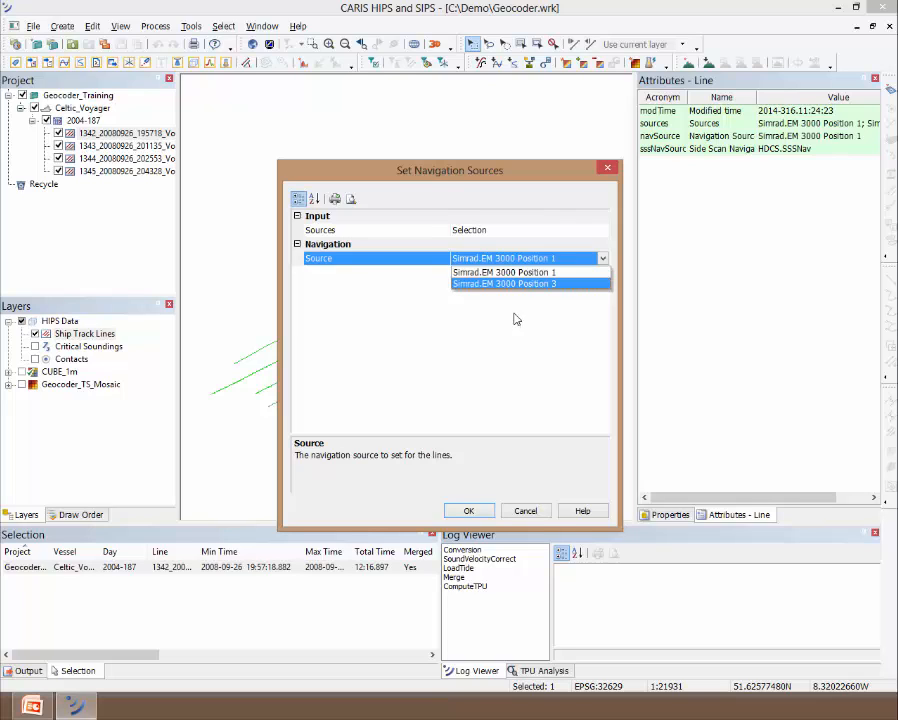
click(527, 512)
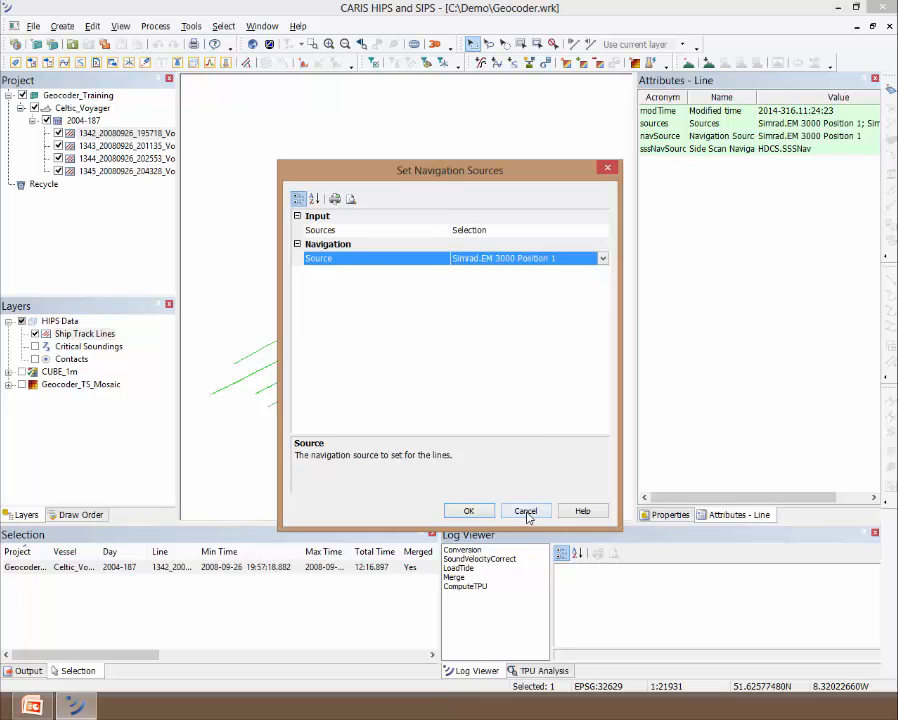
click(526, 512)
Select the Celtic_Voyager vessel, open its file in the Vessel Editor, and view the Transducer 2 and Navigation sensor entries
click(521, 397)
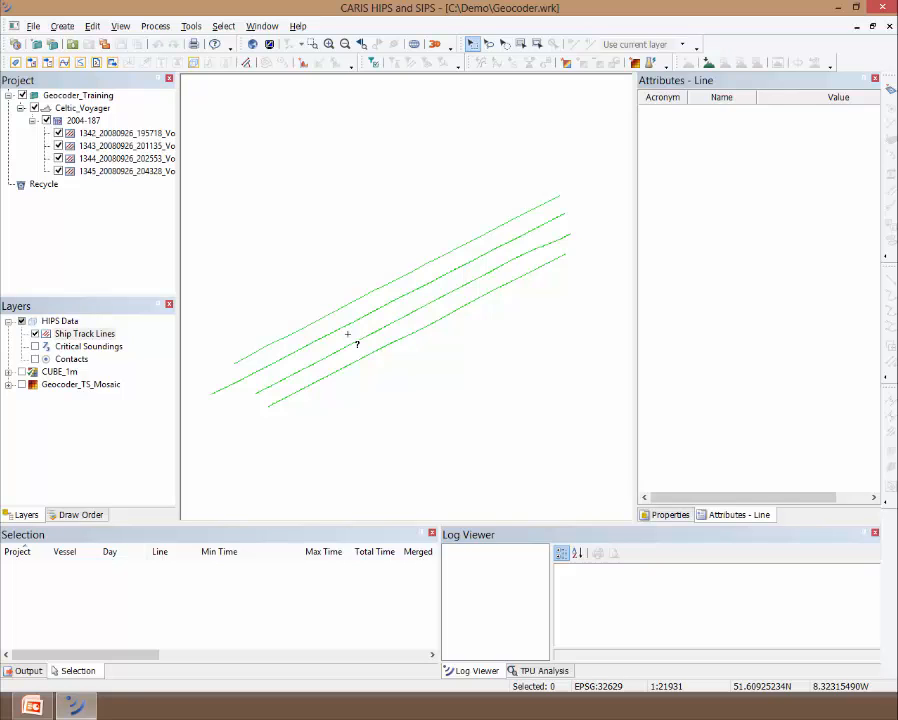
click(82, 107)
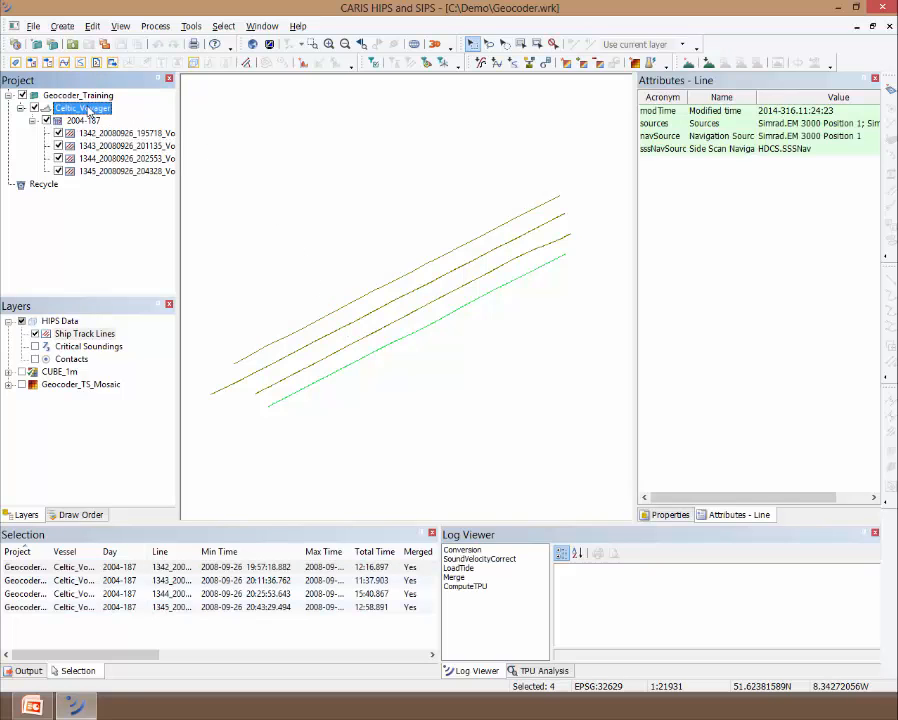
click(15, 66)
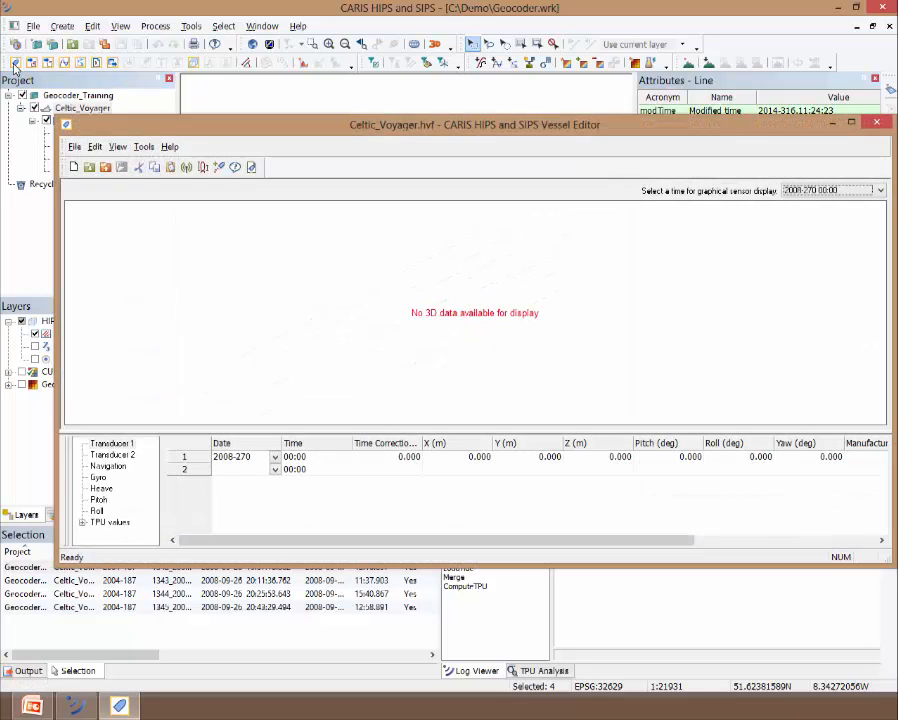
click(112, 455)
click(110, 467)
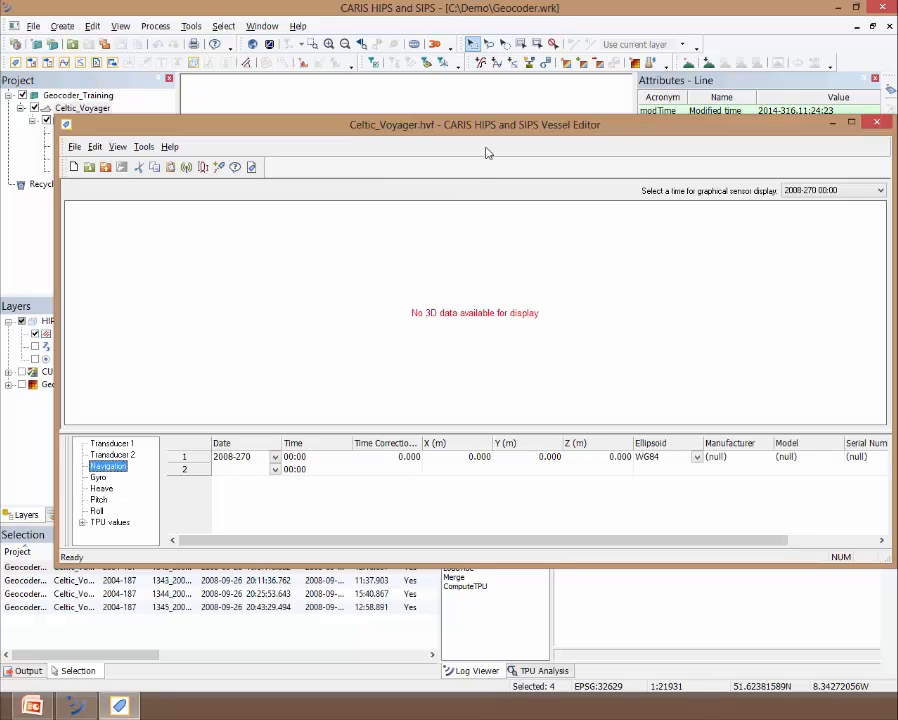
drag(480, 126, 423, 267)
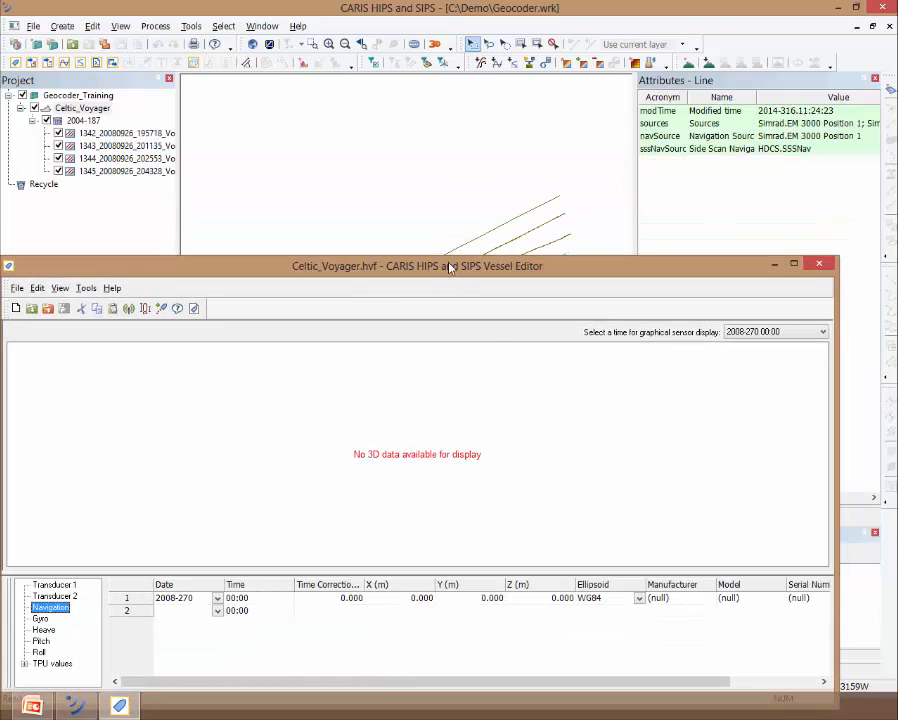
drag(452, 266, 494, 204)
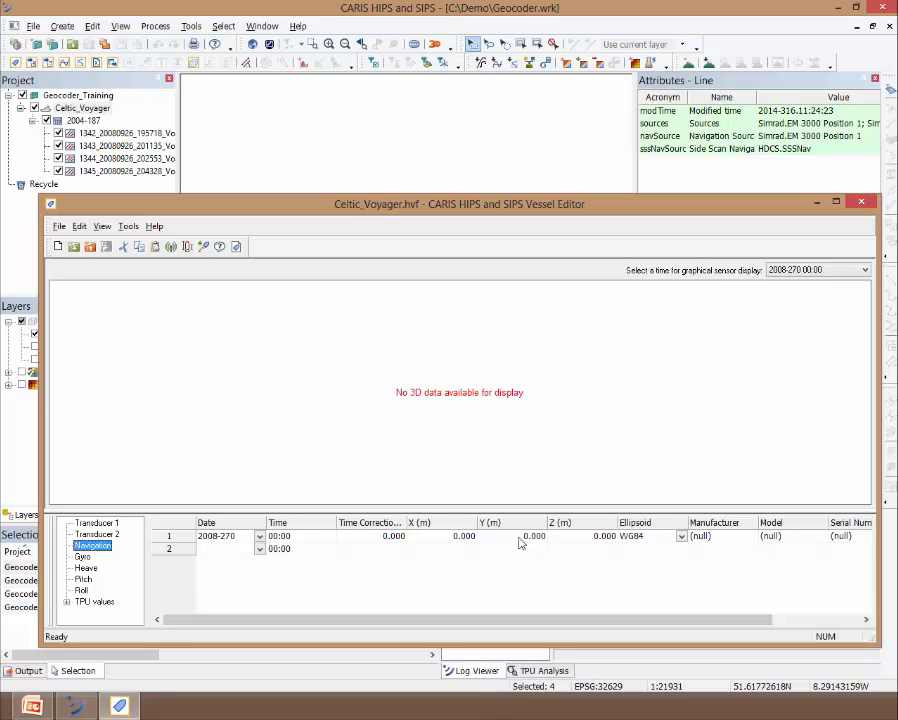
Add the Simrad.EM 3000 (3) position record as a navigation source, view its entry, and close the Vessel Editor without saving
click(203, 248)
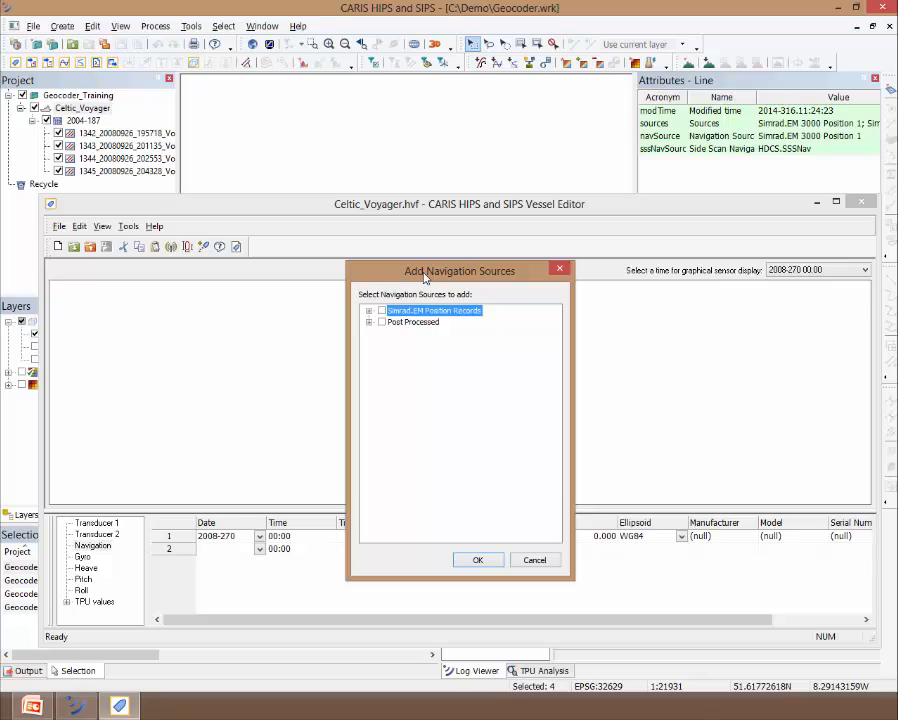
click(369, 311)
click(395, 344)
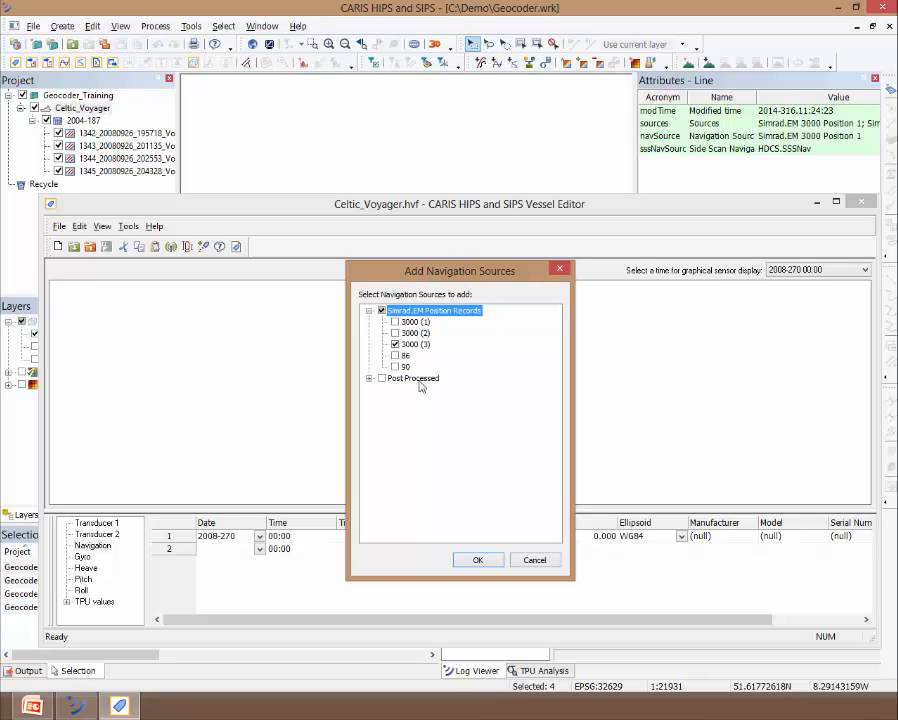
click(369, 378)
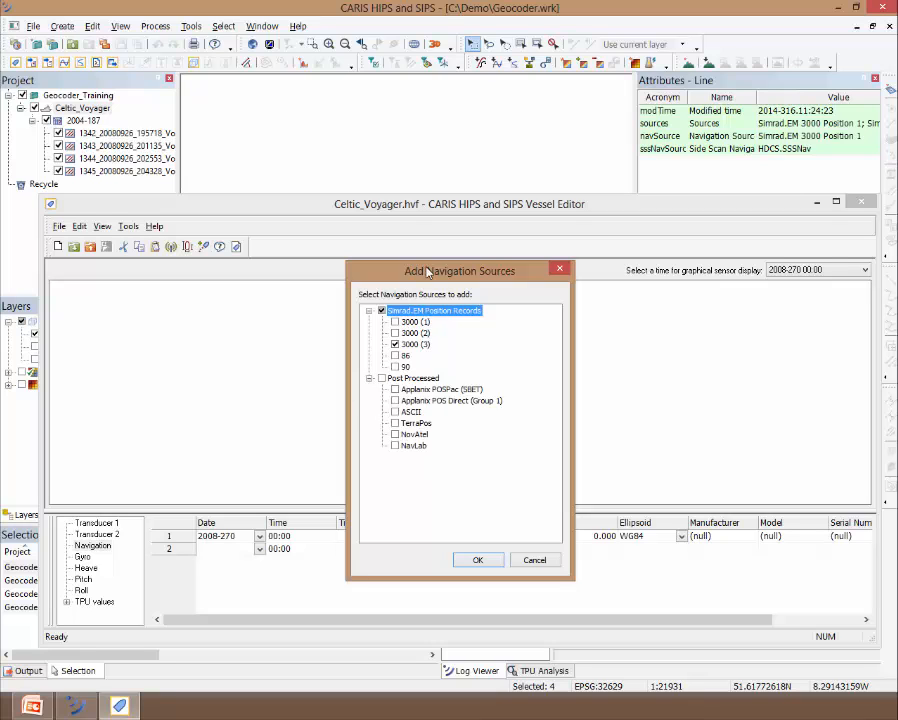
click(478, 560)
click(66, 545)
click(106, 556)
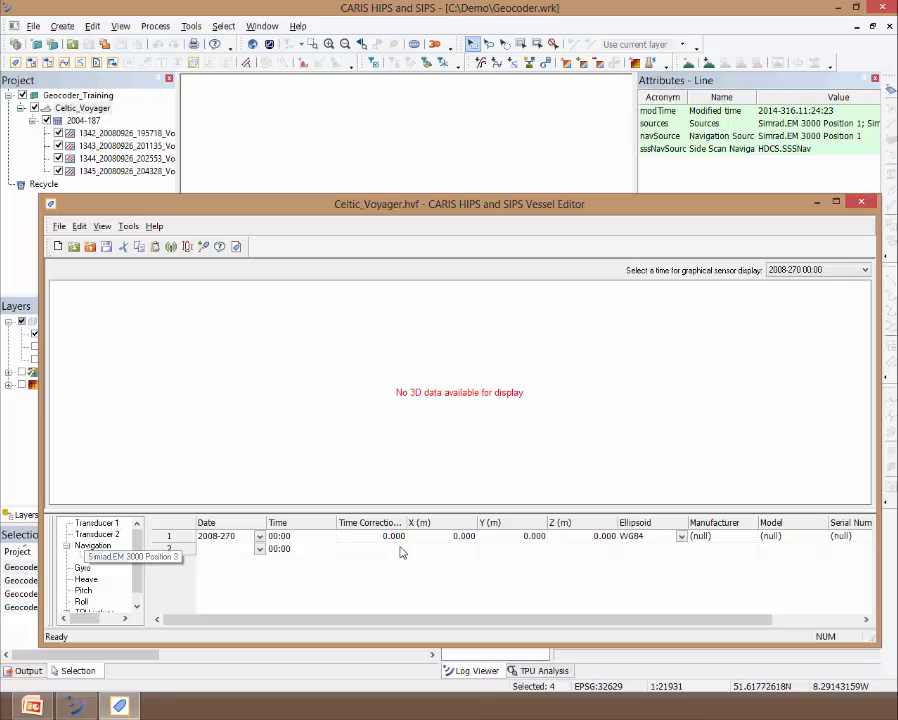
click(861, 202)
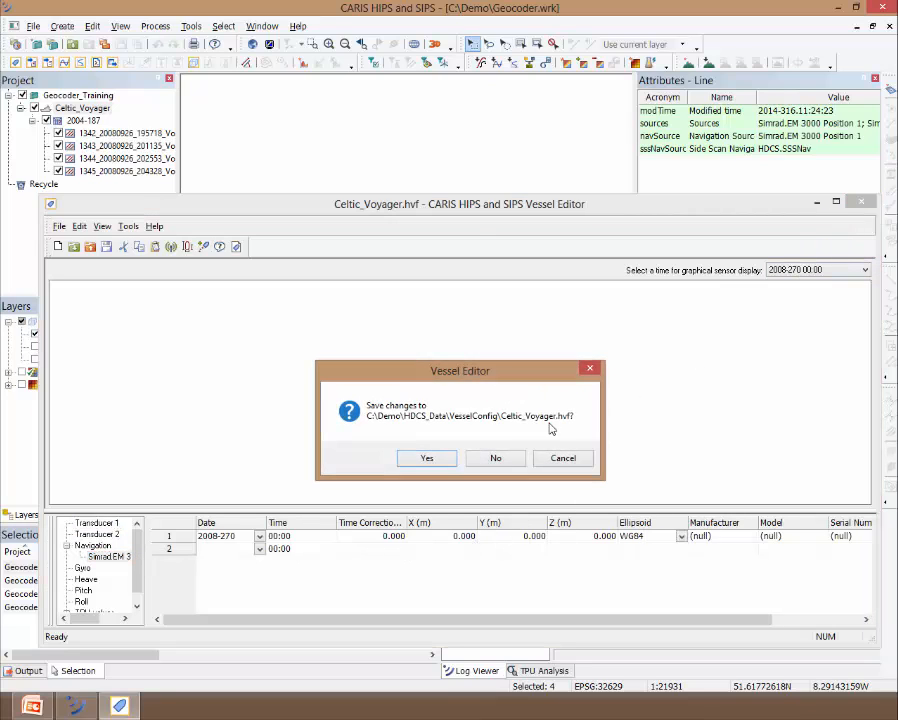
click(515, 460)
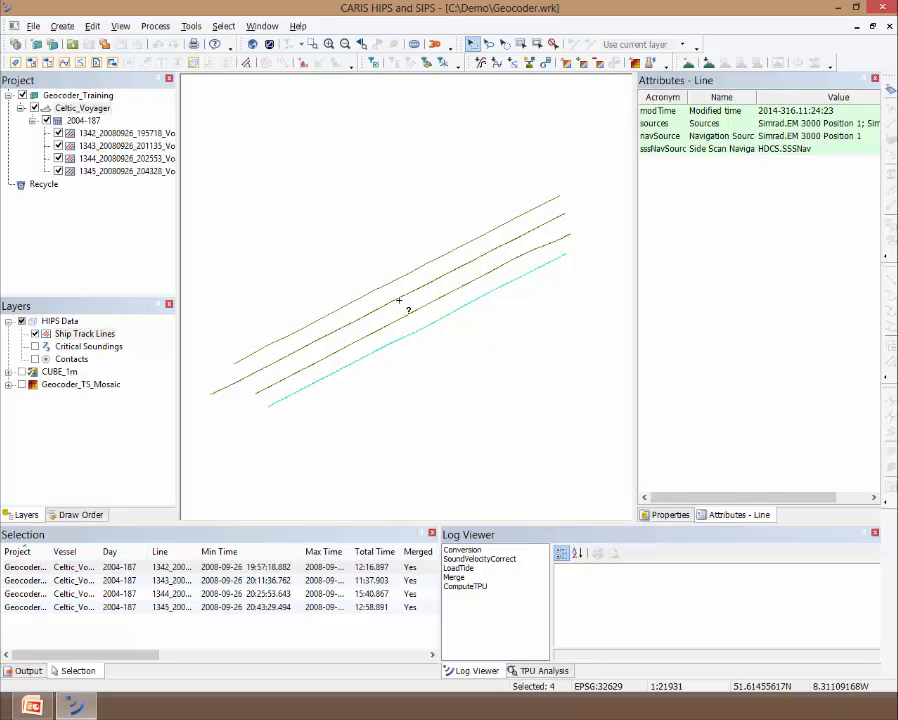
Start a new surface from the selected lines and name its file demo in the Products\Kraken folder as a CSAR file
drag(357, 246, 417, 359)
click(565, 64)
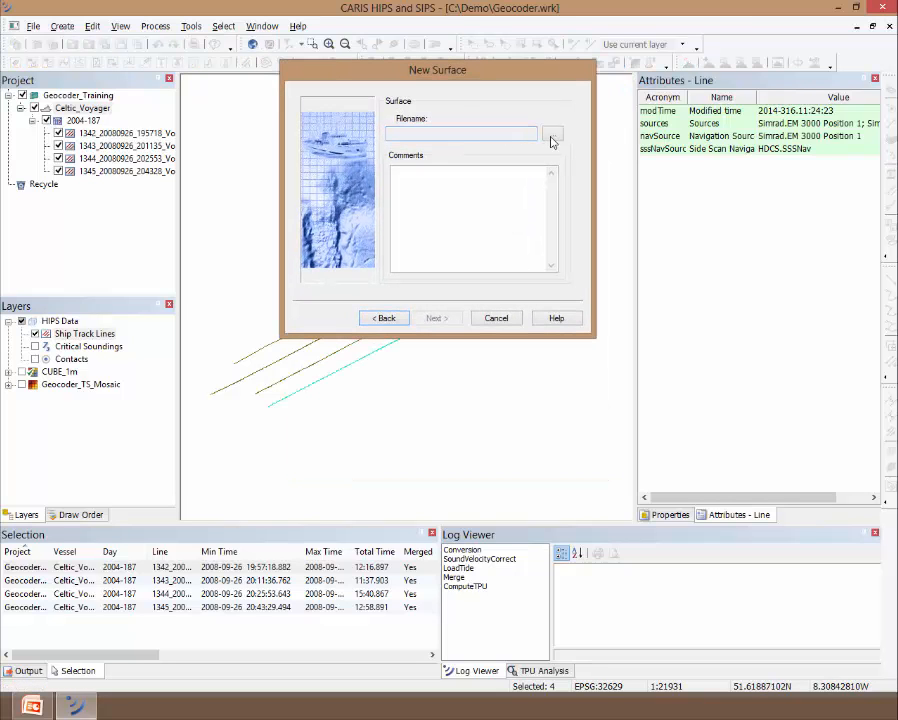
click(552, 136)
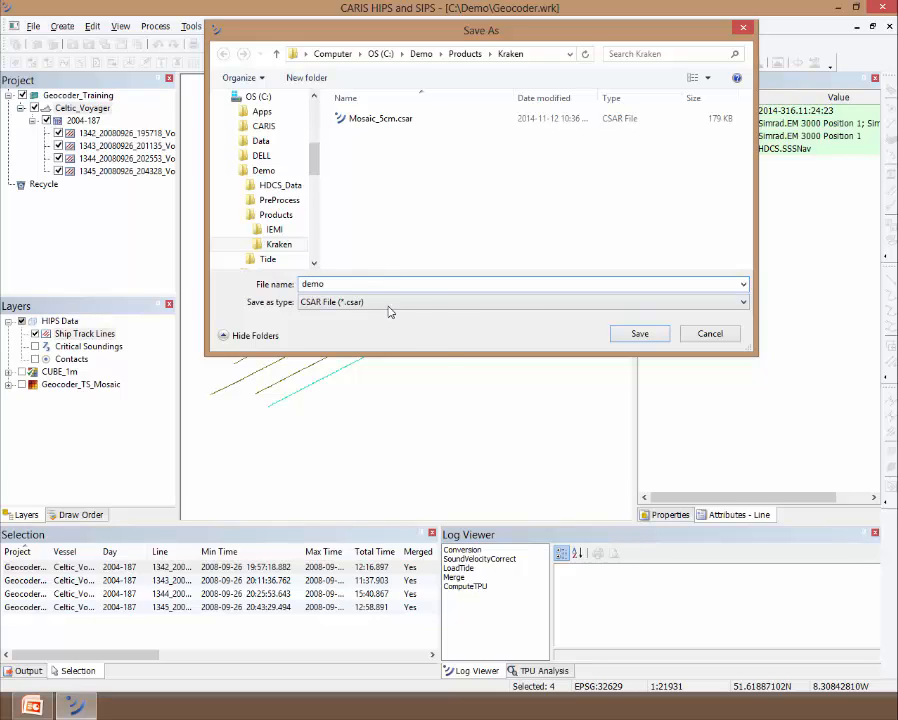
click(646, 334)
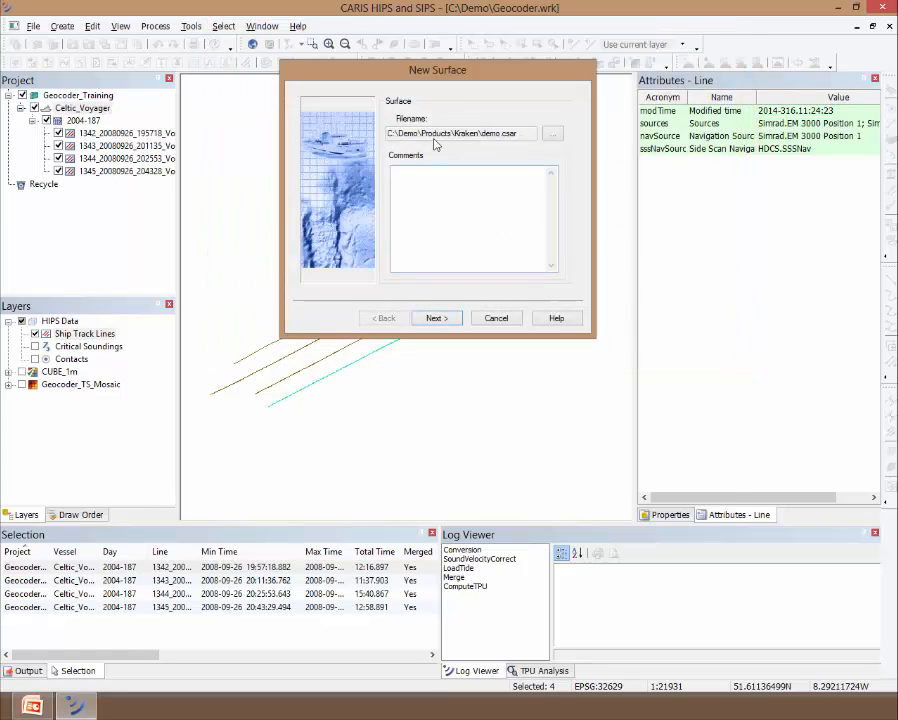
Set the new surface's geographic extents to the current display area
click(438, 318)
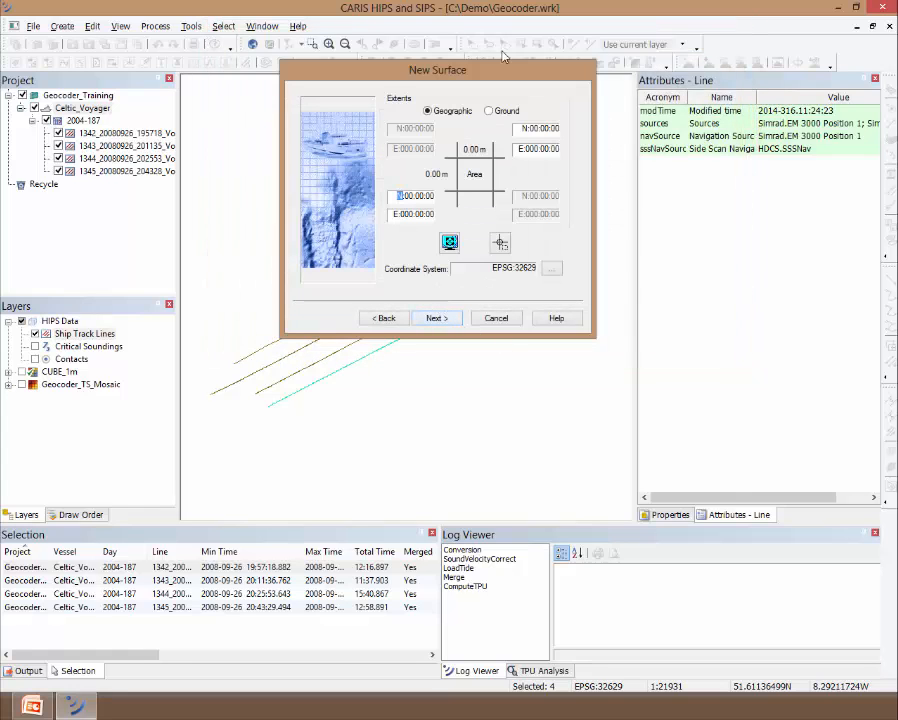
drag(420, 74, 318, 90)
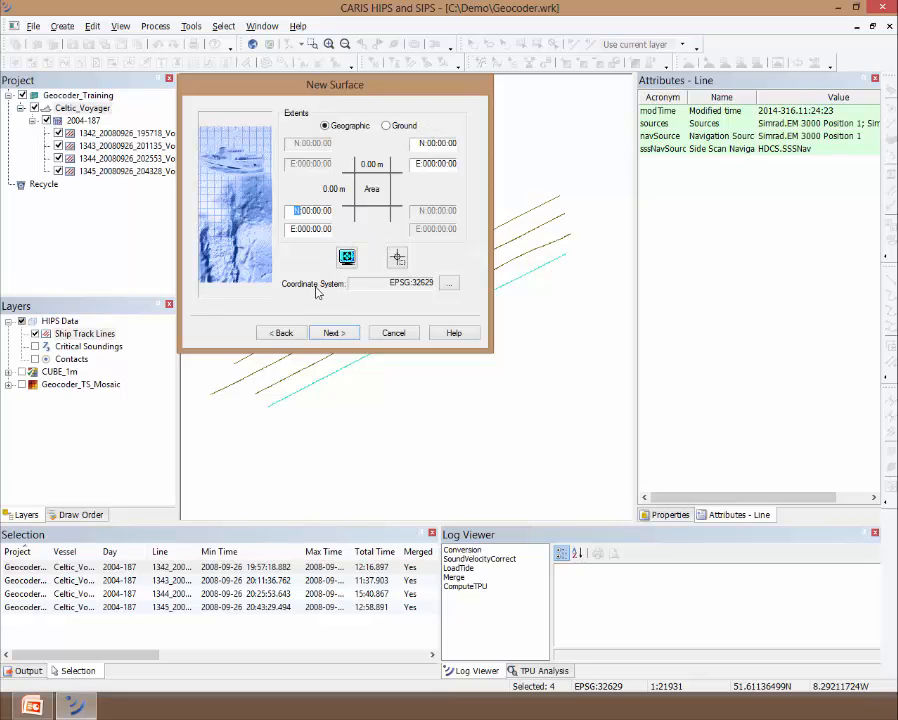
click(350, 258)
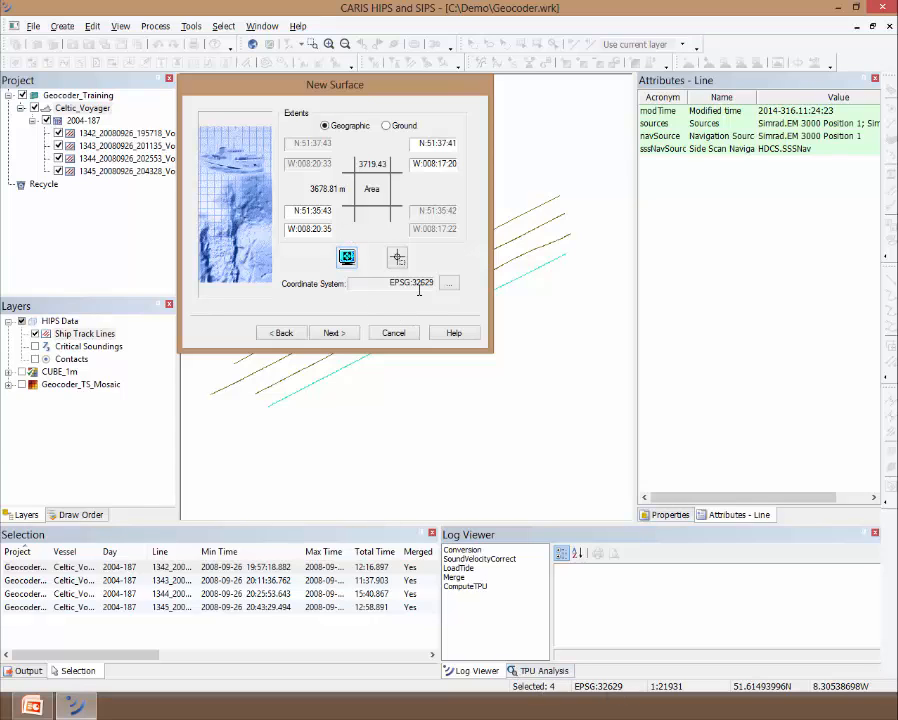
Review the new surface's resolution, surface type and CUBE parameters, and cancel the surface creation
click(345, 335)
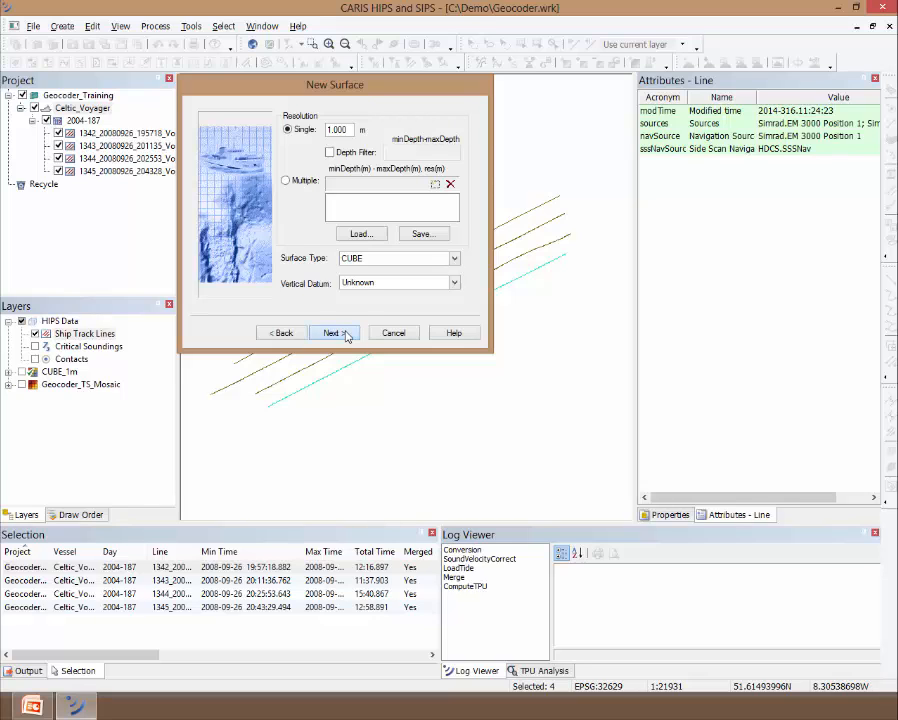
click(345, 335)
click(345, 335)
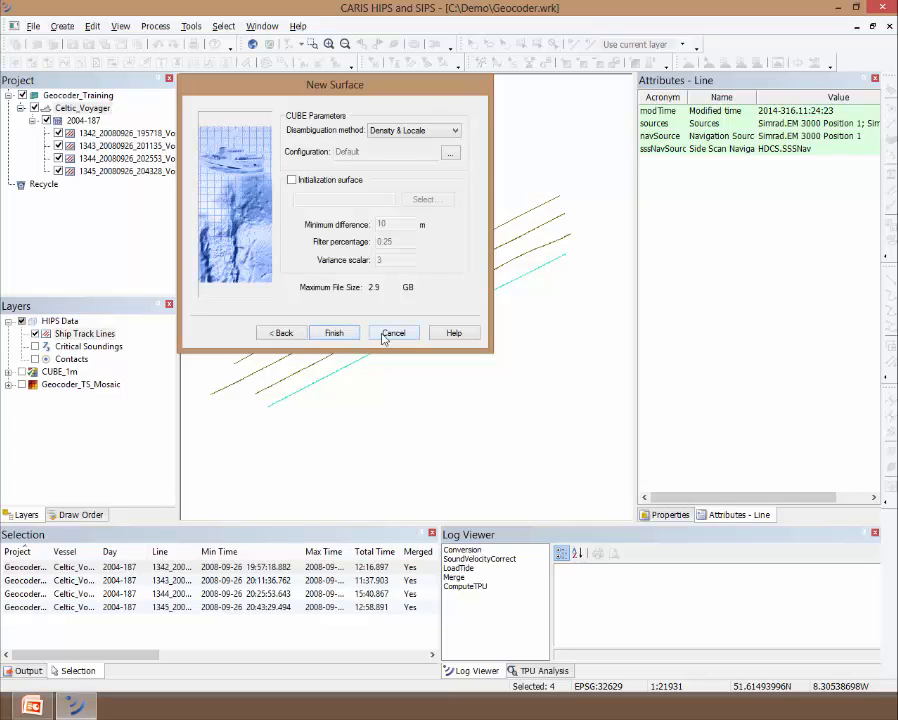
click(391, 333)
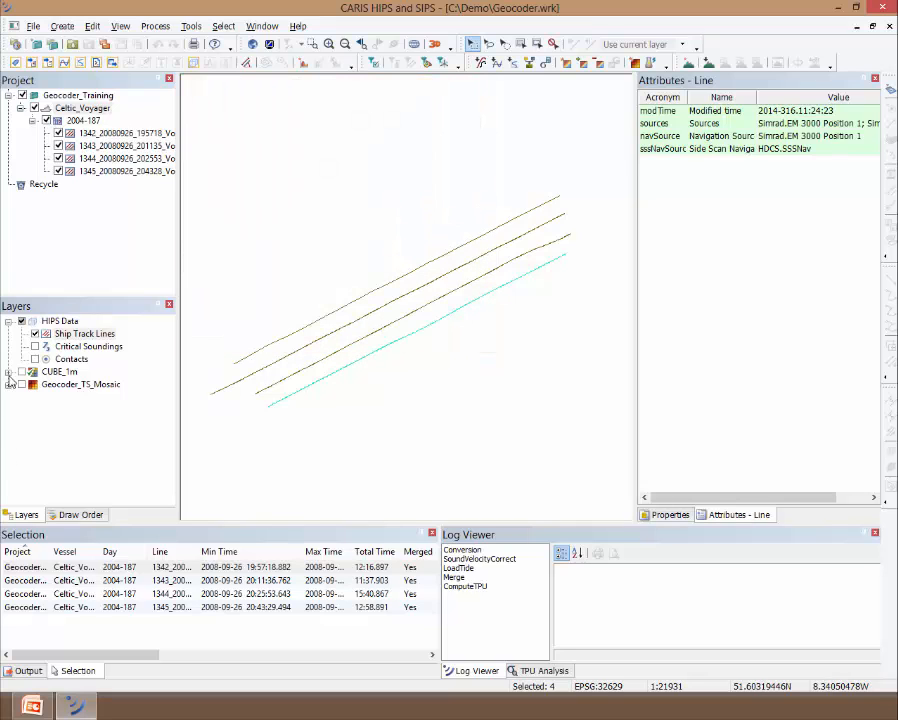
Display the Depth layer of the CUBE_1m surface in the map
click(9, 373)
click(35, 384)
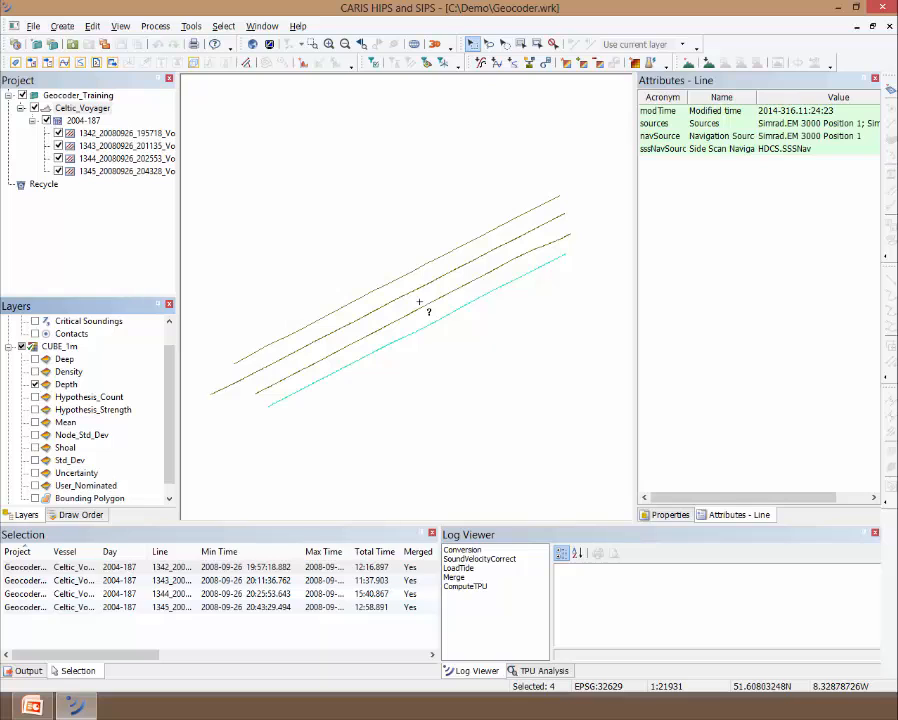
mouse_move(439, 289)
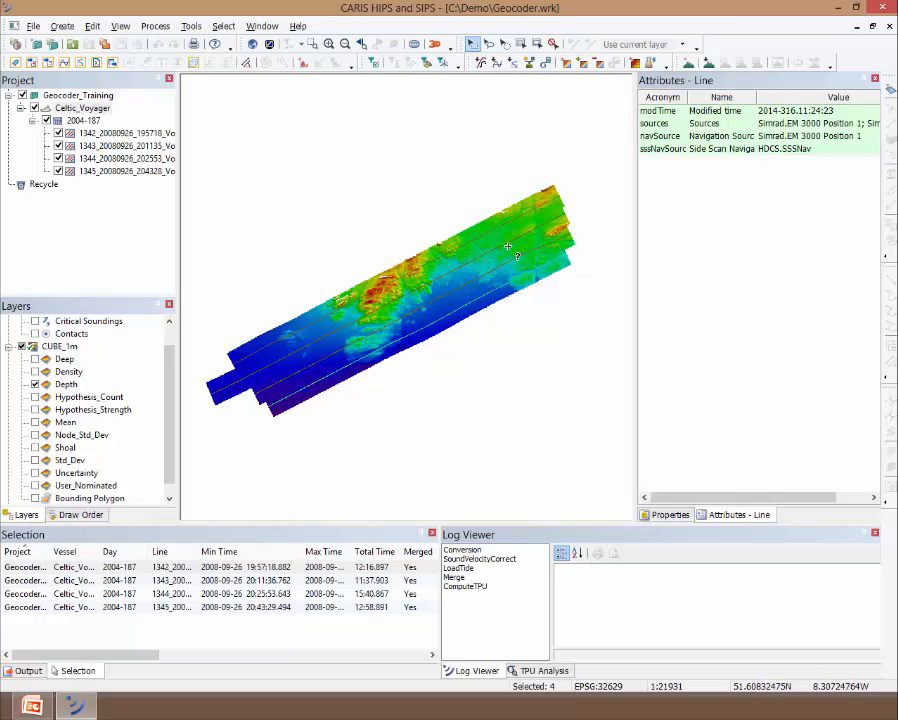
Open the Create Mosaic settings, inspect the advanced filter and DTM configuration, and close that configuration unchanged
click(634, 66)
drag(474, 119, 474, 79)
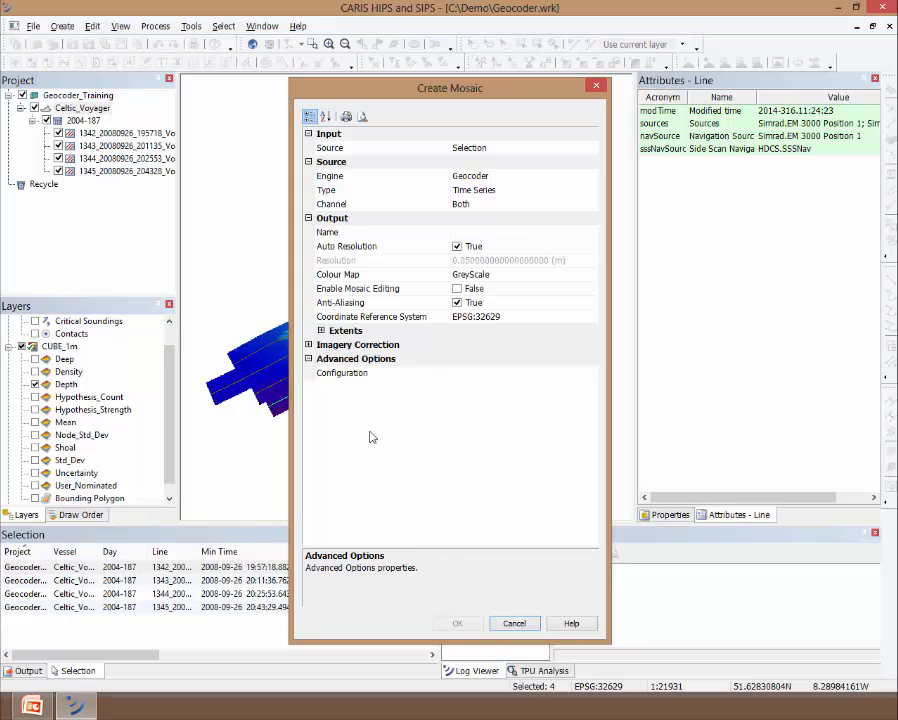
click(352, 375)
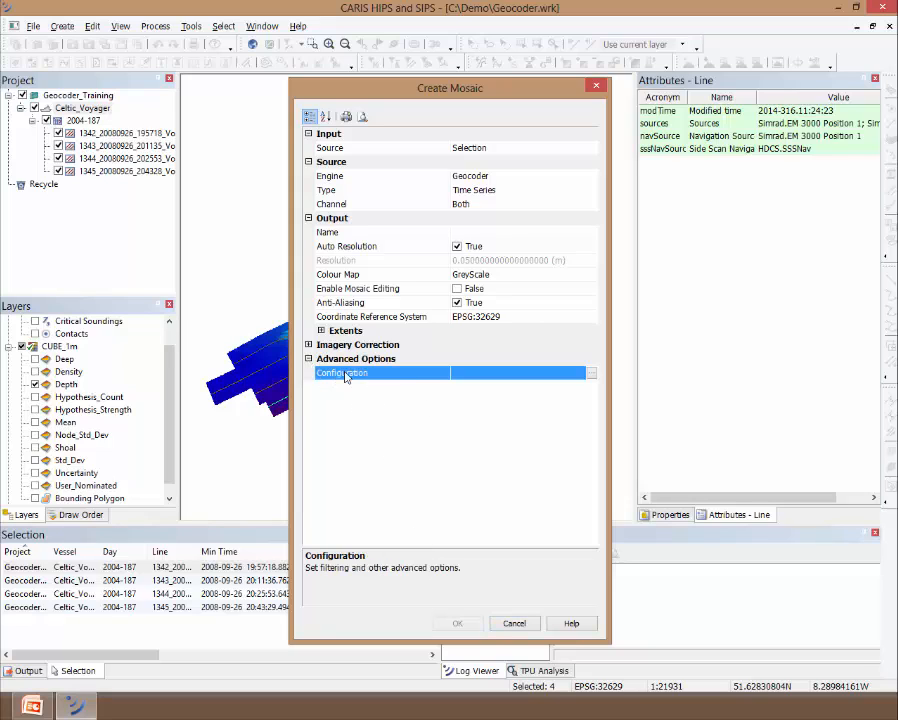
click(593, 375)
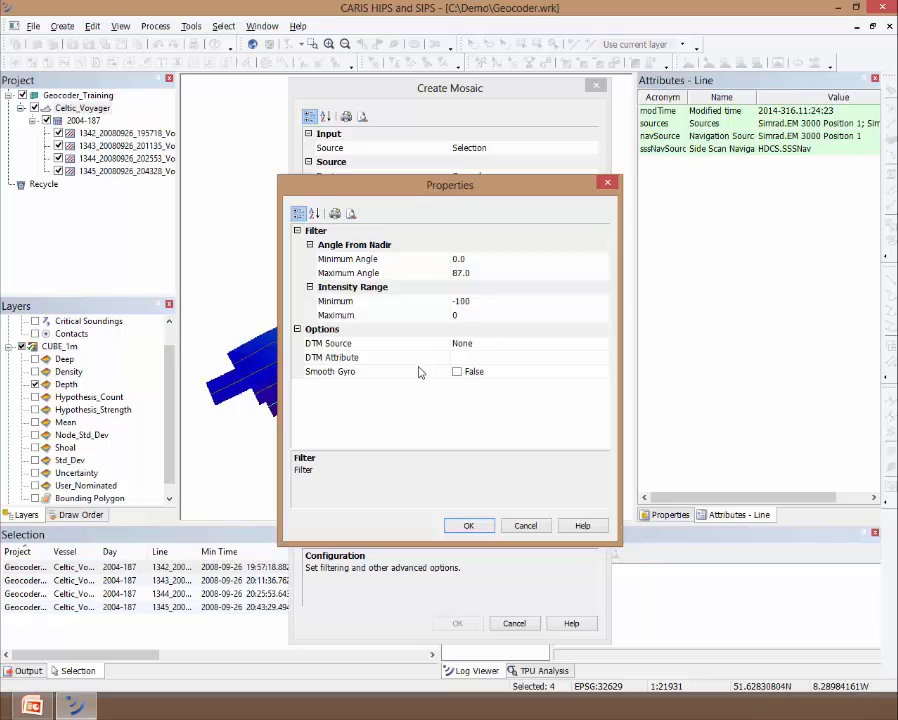
click(609, 184)
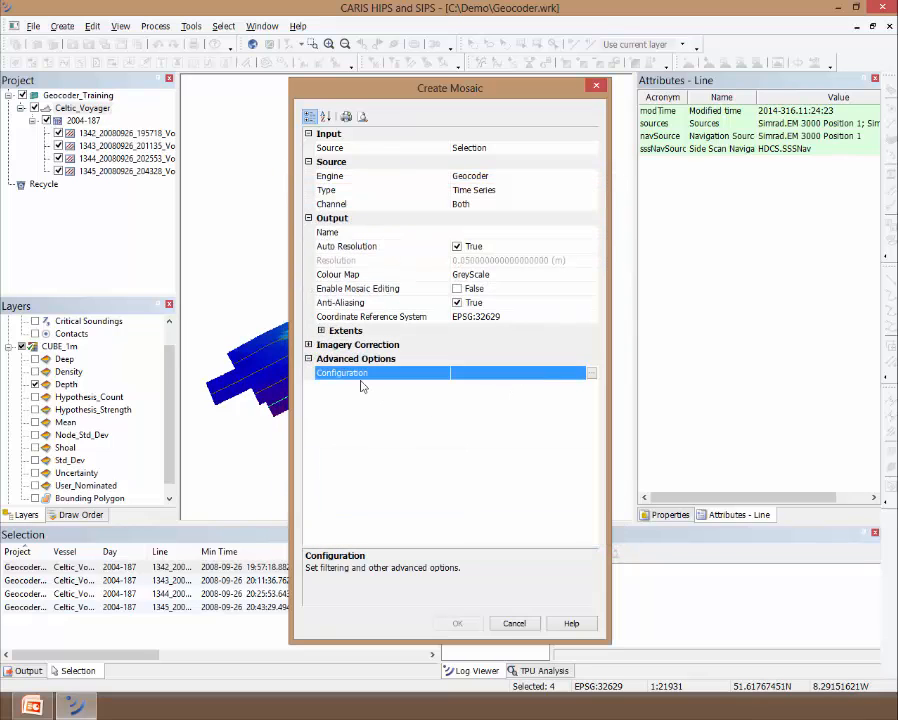
Examine the mosaic's imagery correction settings and its output extents
click(309, 345)
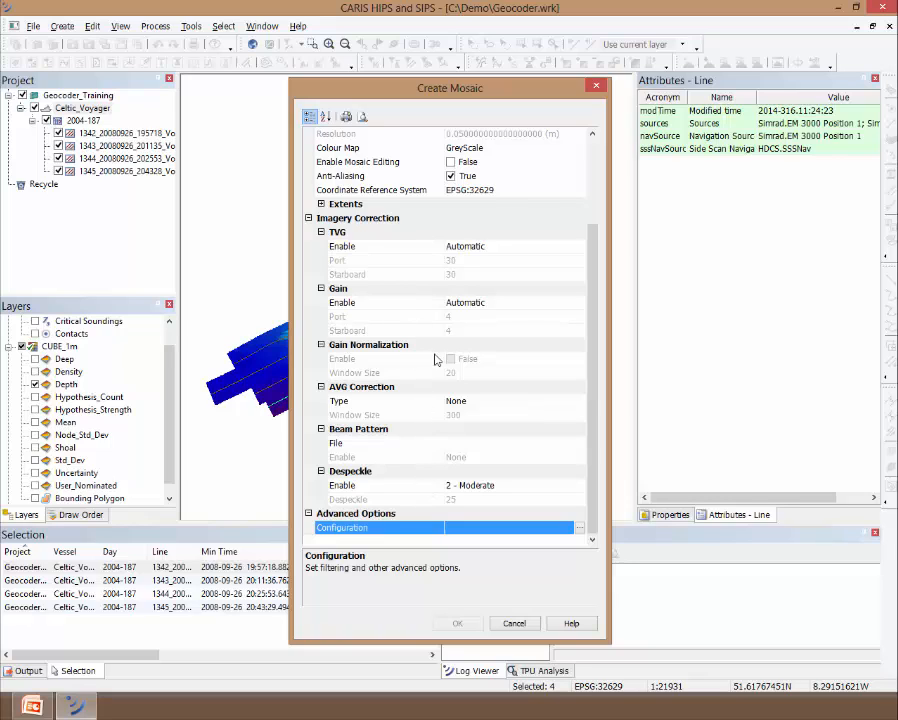
click(309, 218)
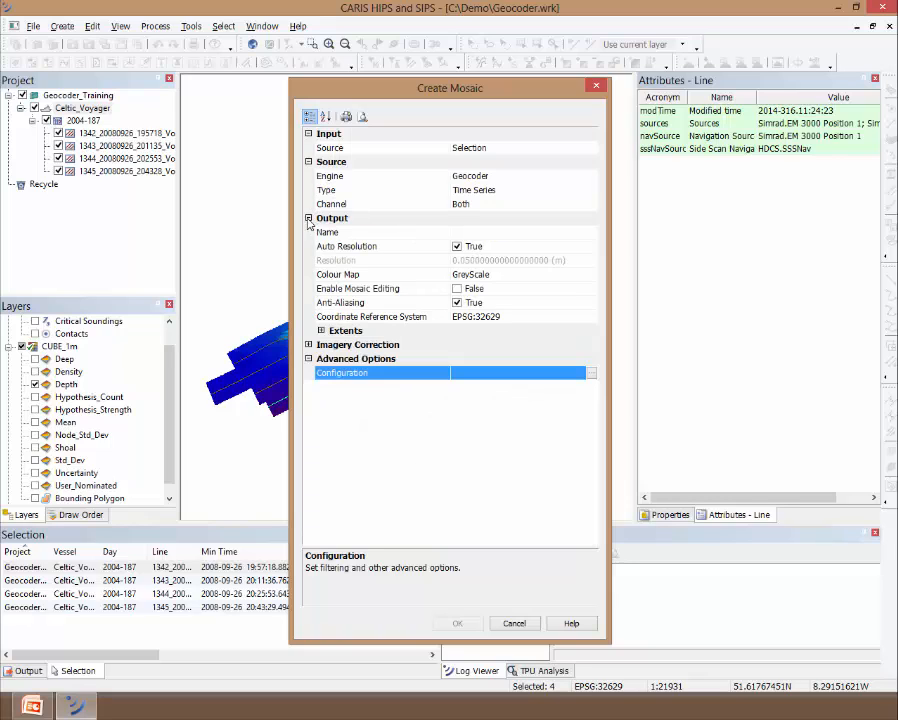
click(321, 330)
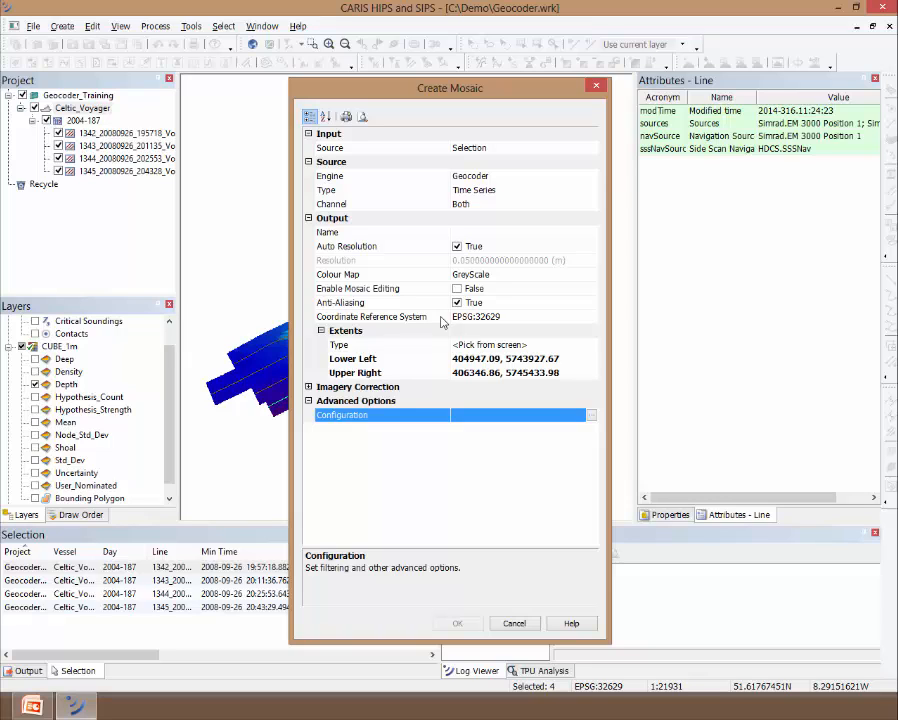
Name the output mosaic demo in the Kraken products folder, and cancel the mosaic creation
click(497, 232)
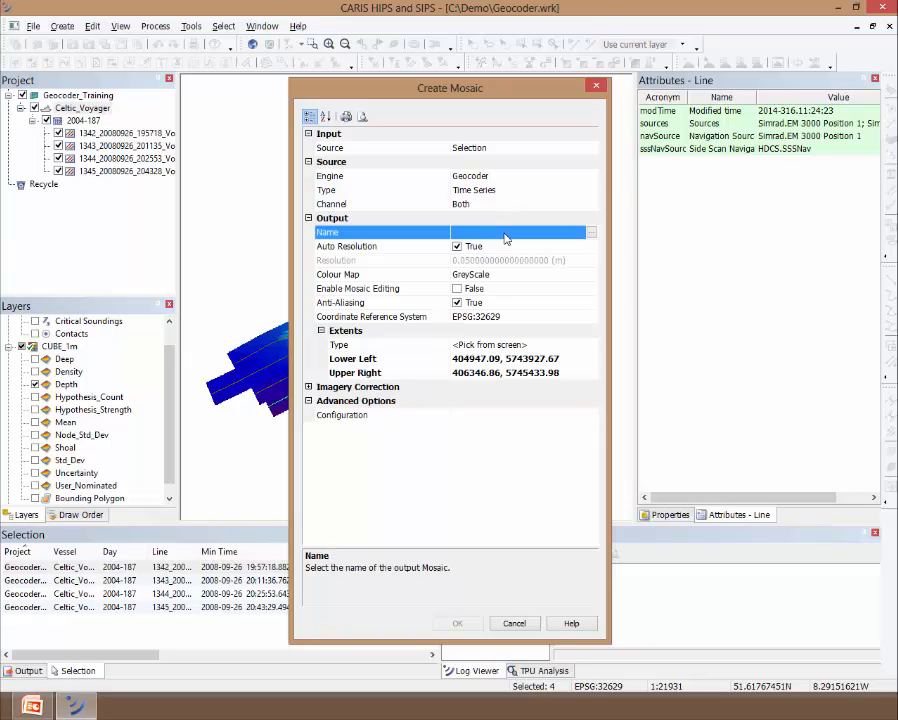
click(591, 232)
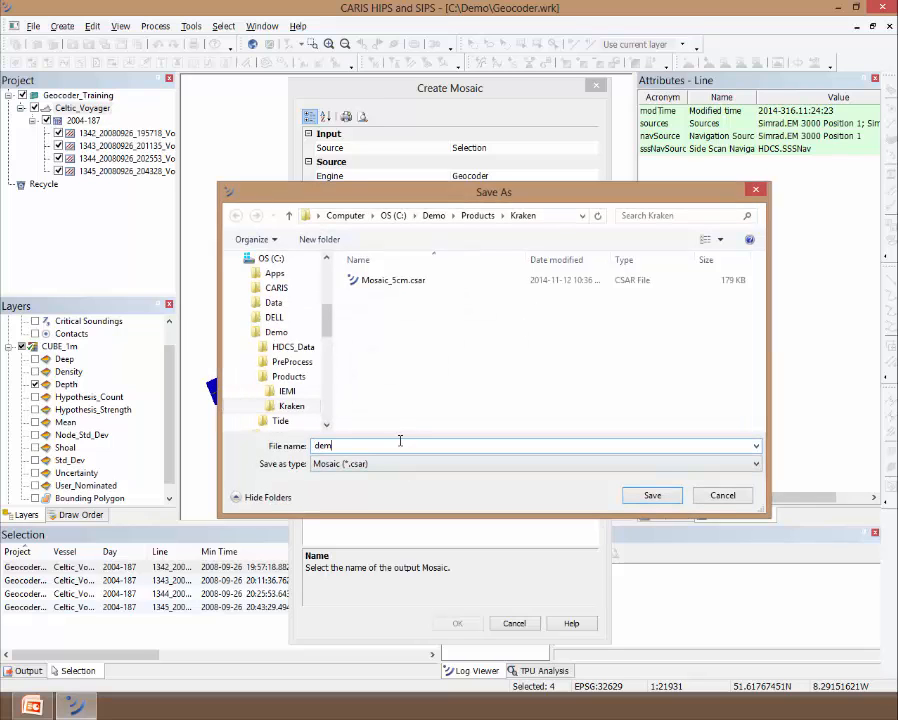
text(demo)
click(652, 495)
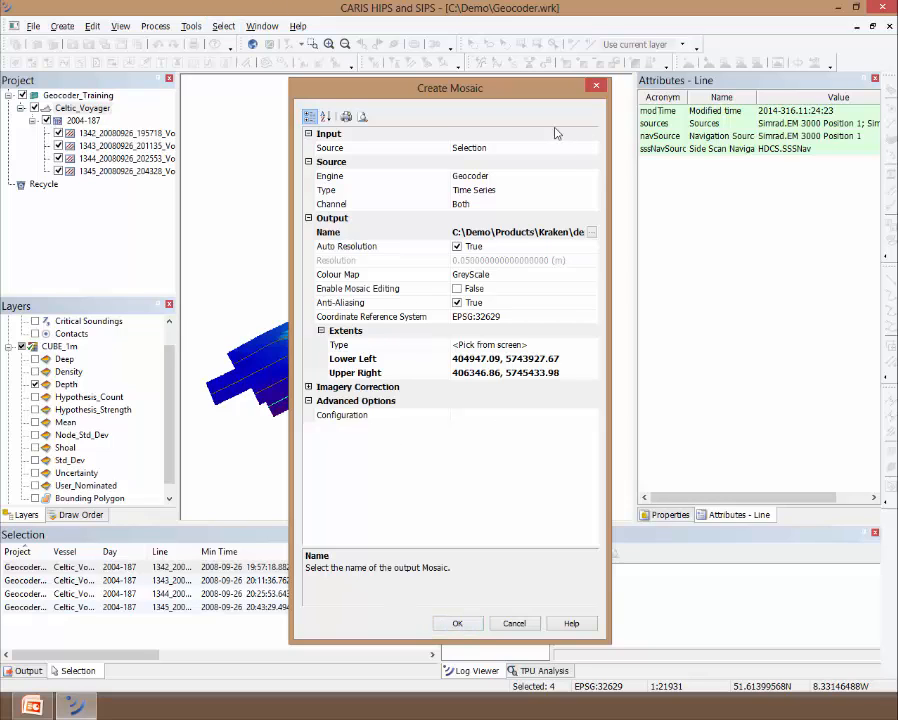
click(514, 623)
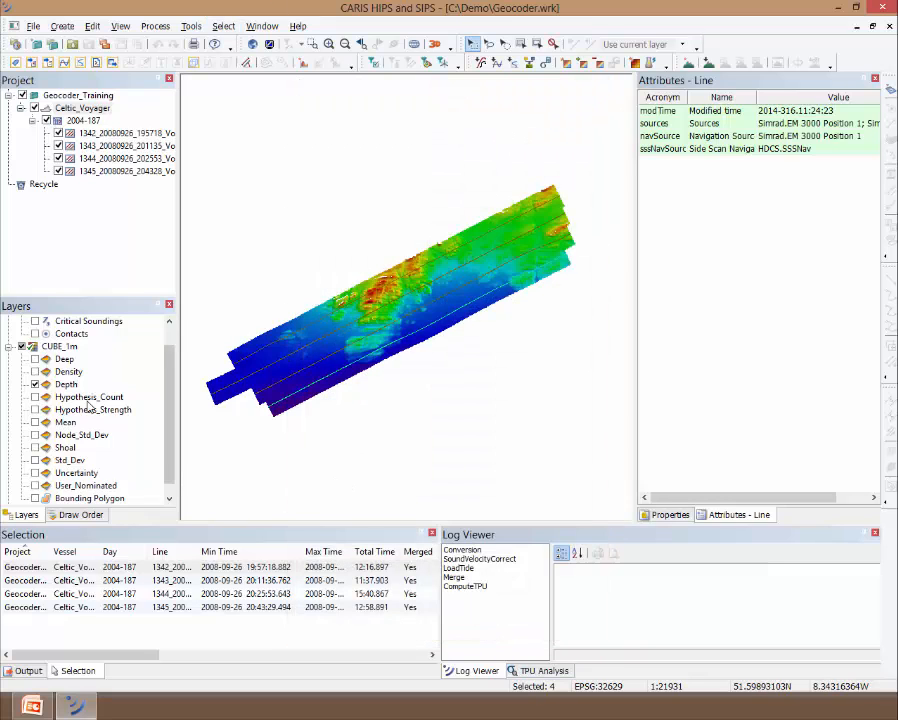
Collapse the CUBE_1m surface and display the Intensity layer of Geocoder_TS_Mosaic in the map
click(8, 347)
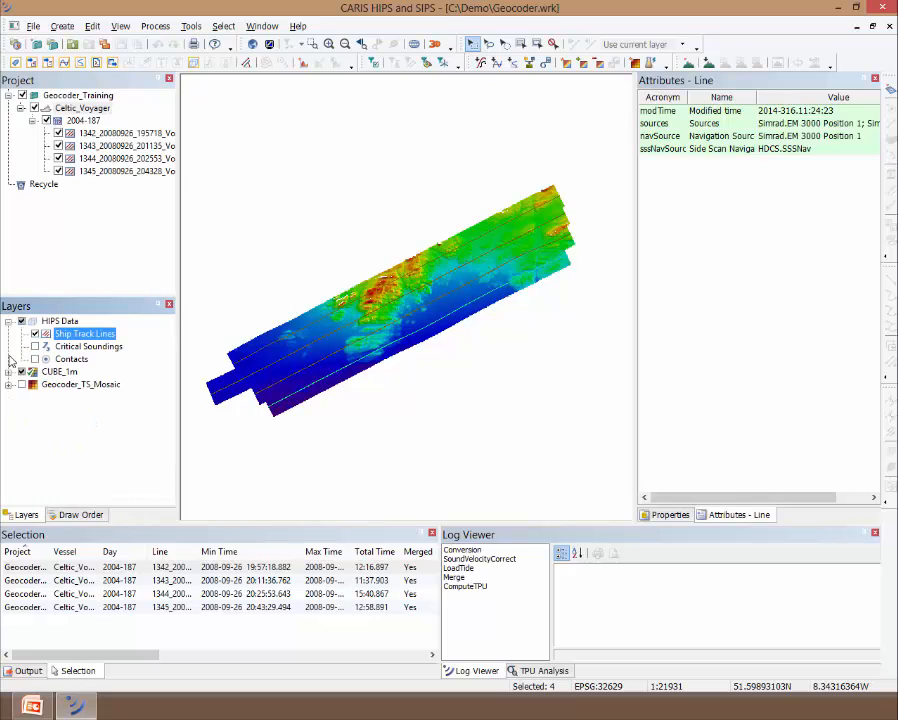
click(9, 384)
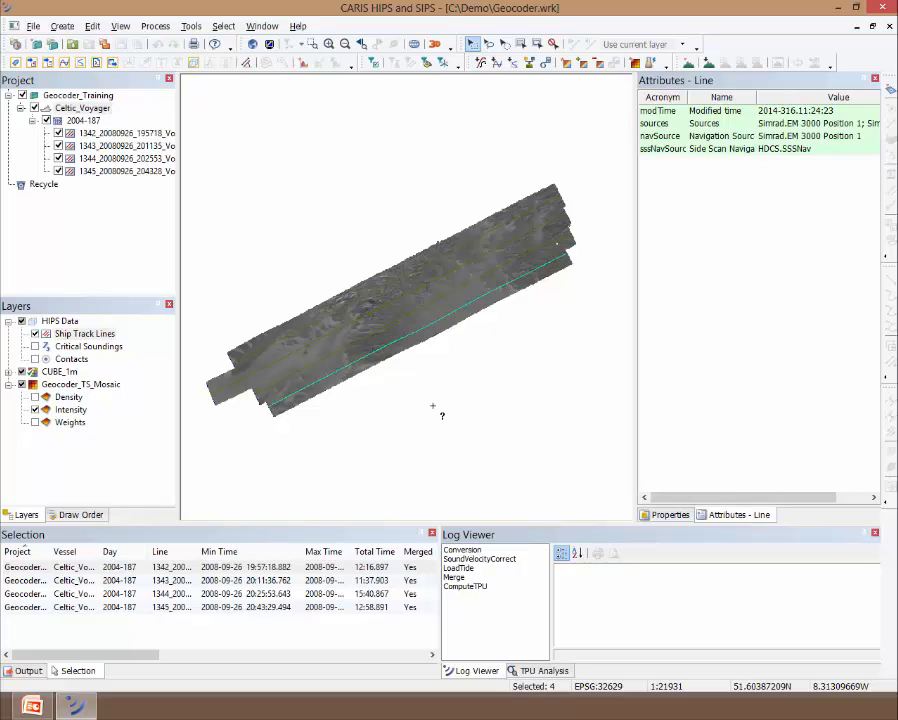
Select track line 1342, review the settings for adding it to Geocoder_TS_Mosaic, cancel, and clear the selection
click(438, 320)
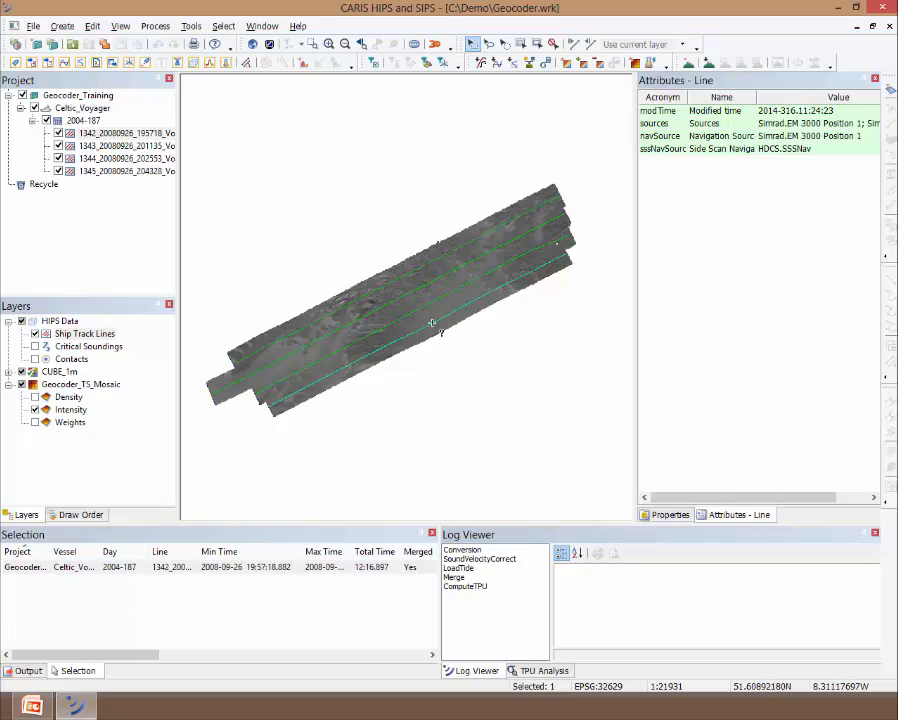
click(184, 28)
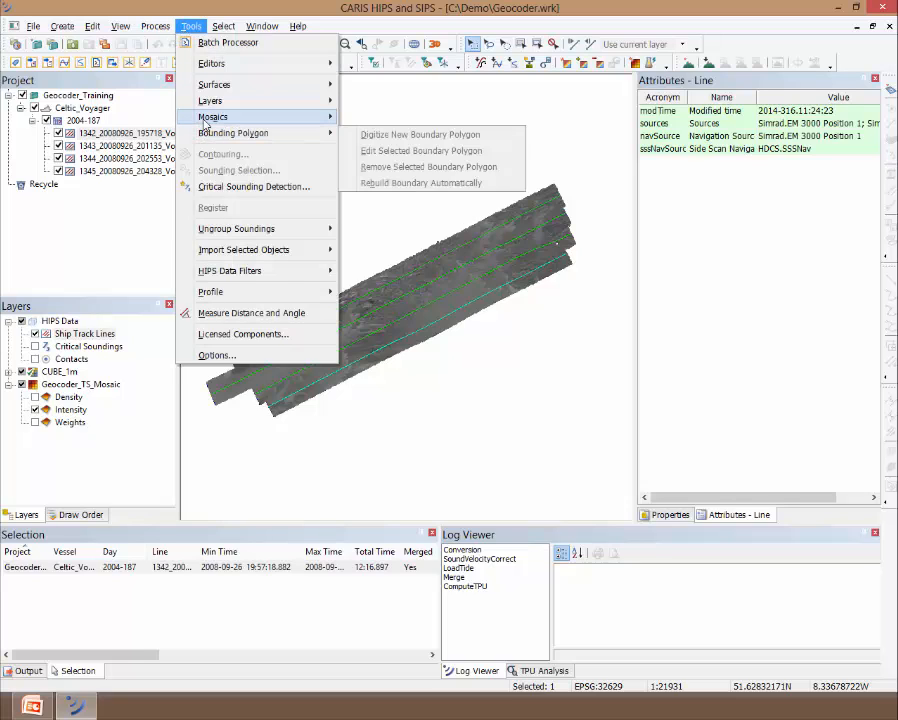
mouse_move(212, 118)
mouse_move(426, 135)
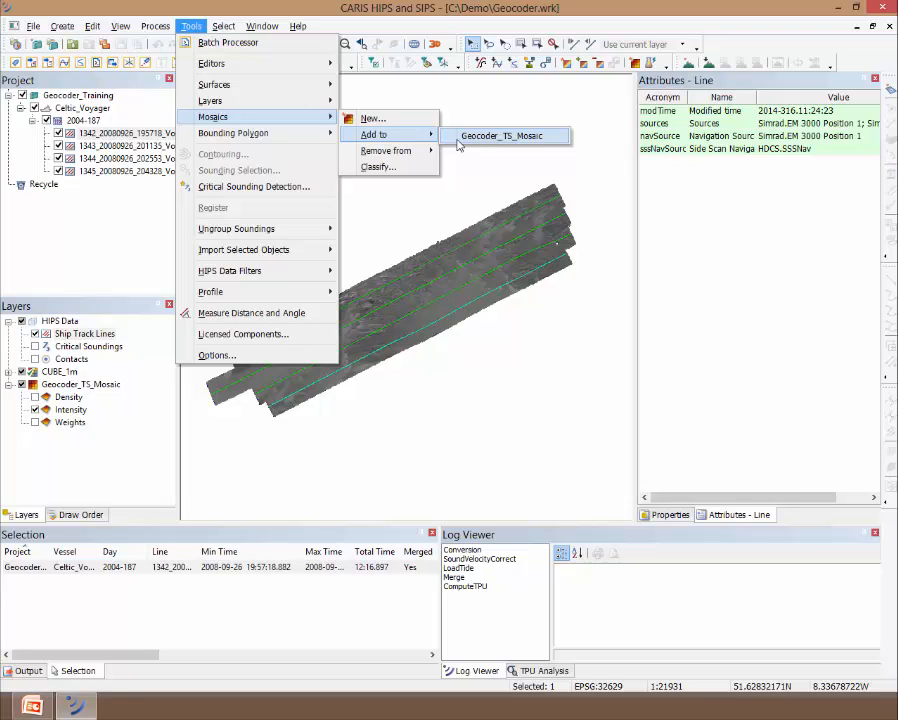
click(460, 143)
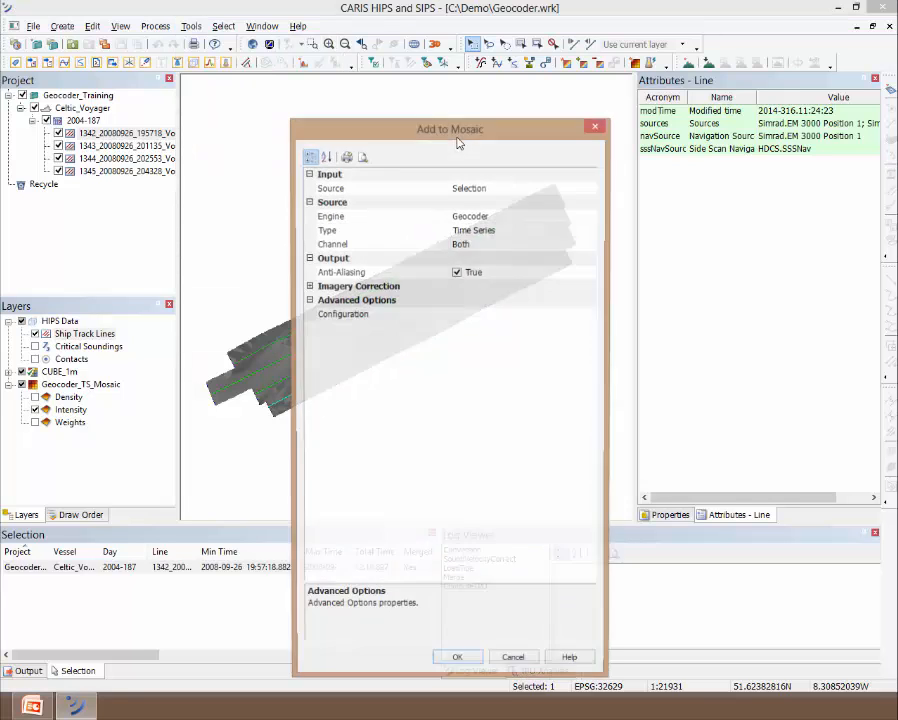
drag(519, 111, 607, 41)
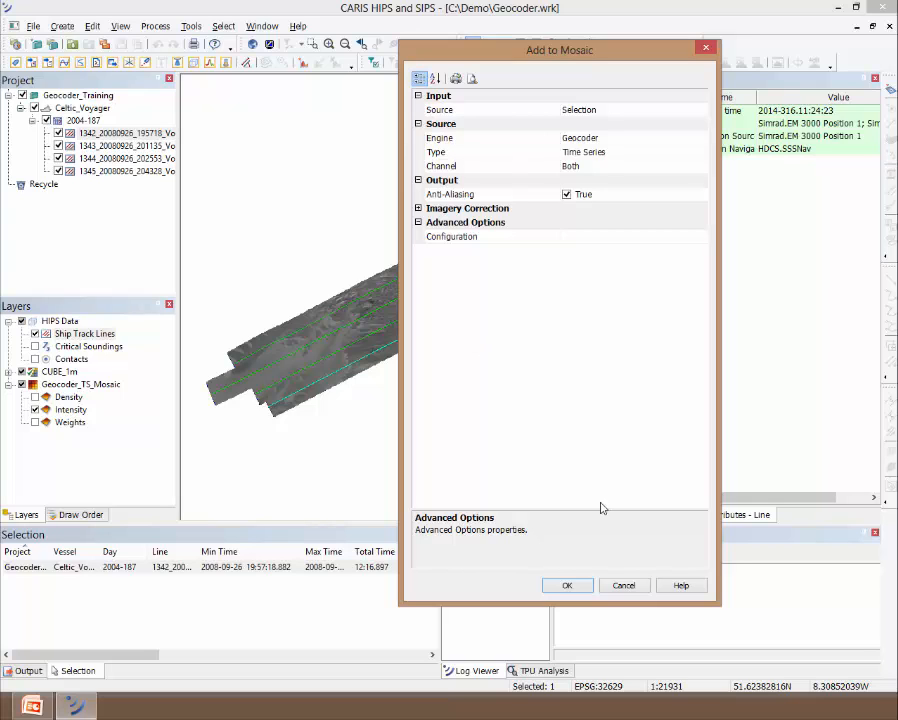
click(624, 587)
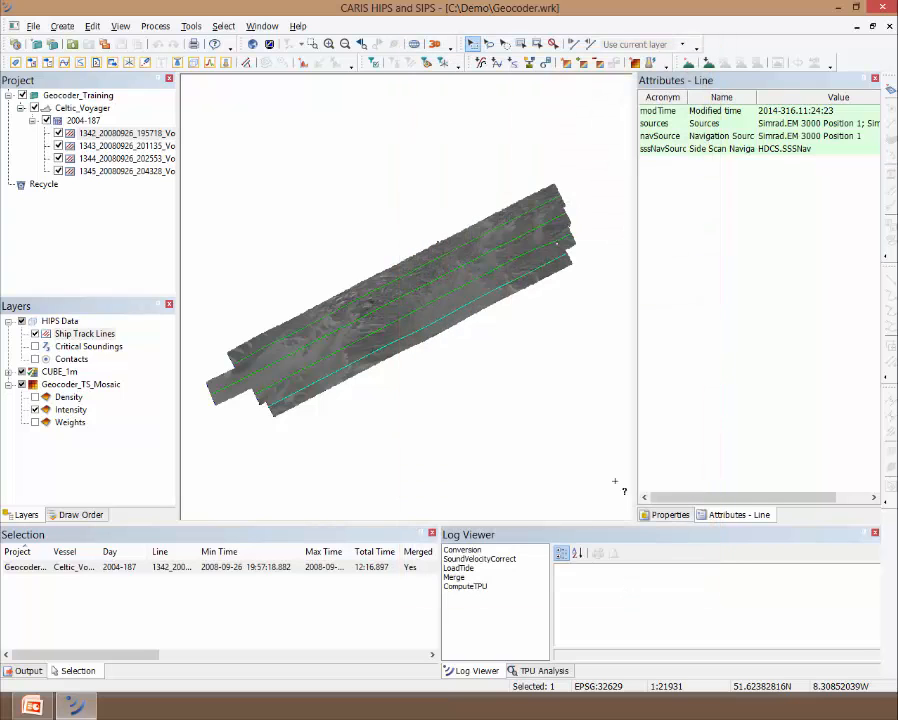
click(568, 404)
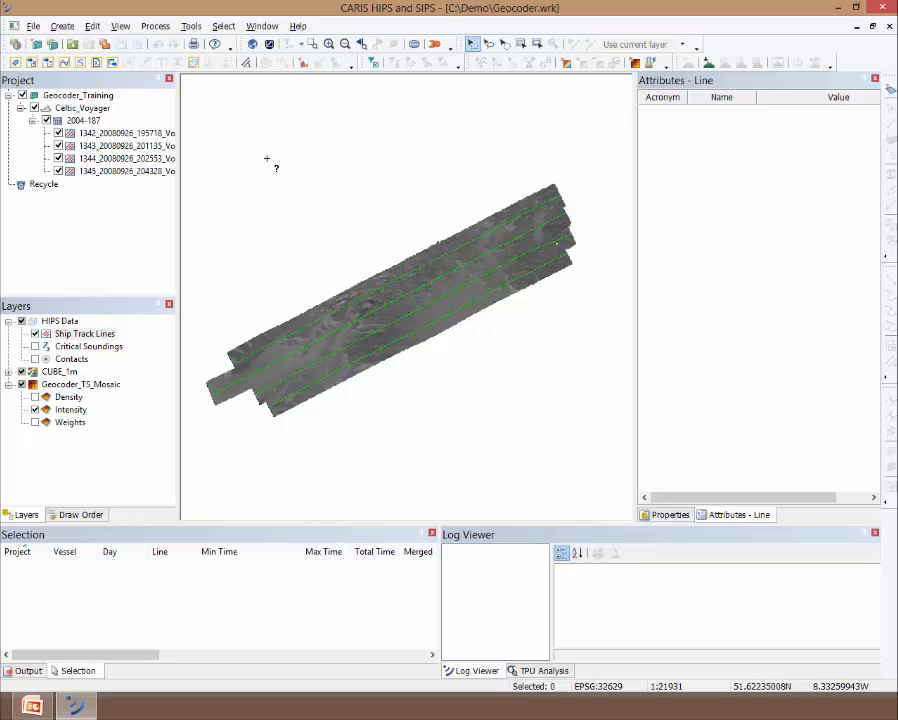
Start a raster product export of Geocoder_TS_Mosaic and review the available output formats
click(58, 387)
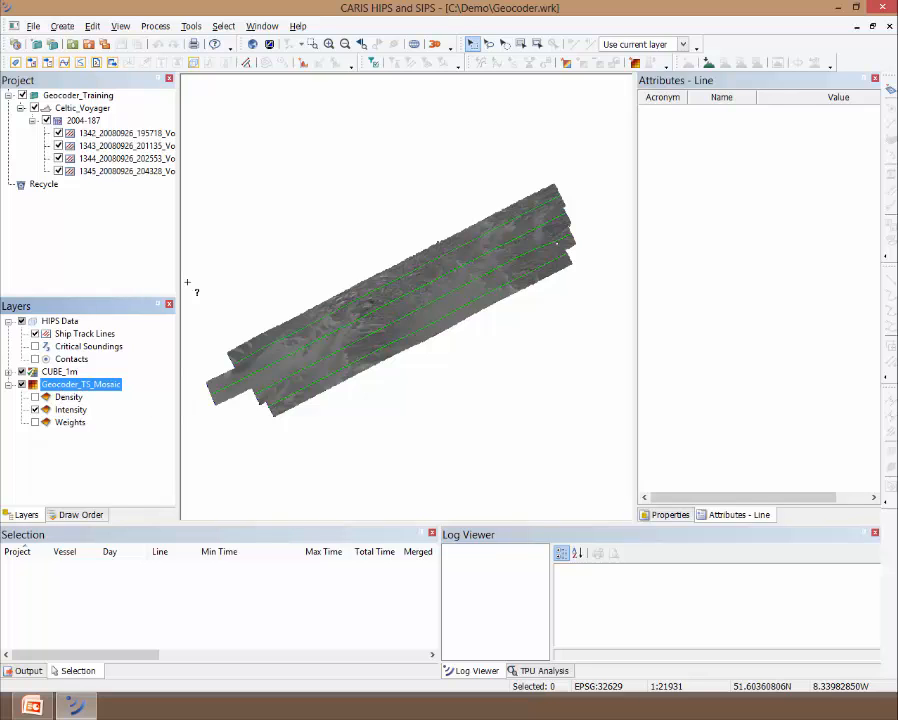
click(38, 27)
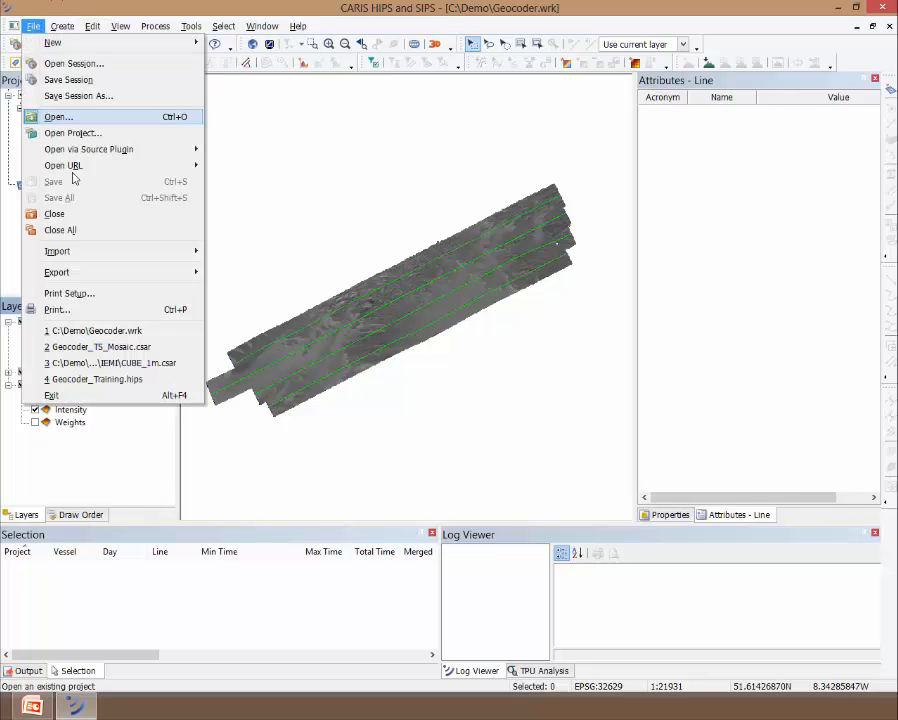
mouse_move(90, 274)
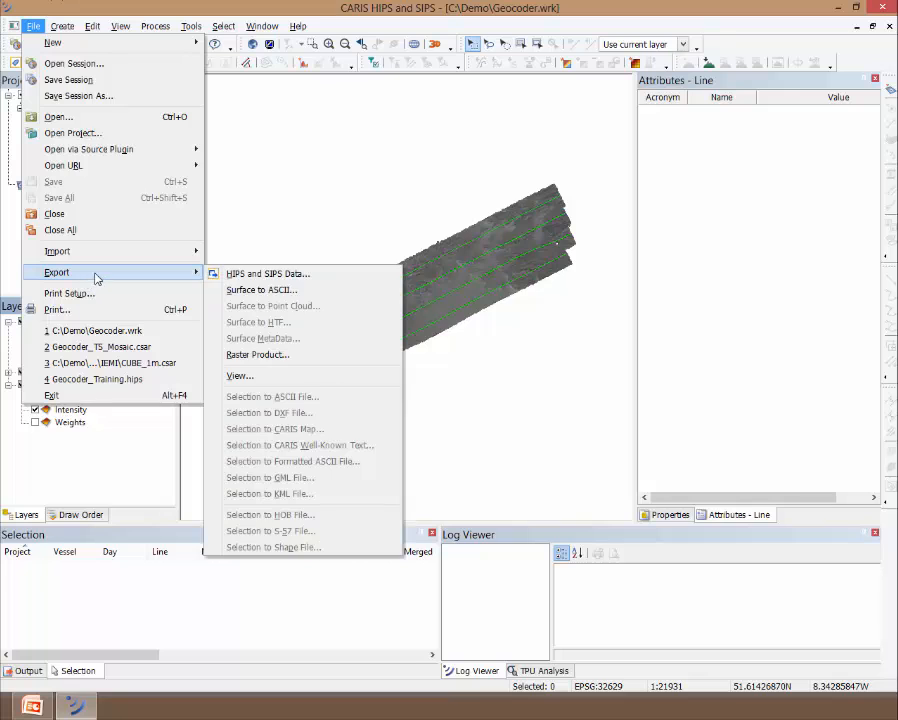
click(284, 360)
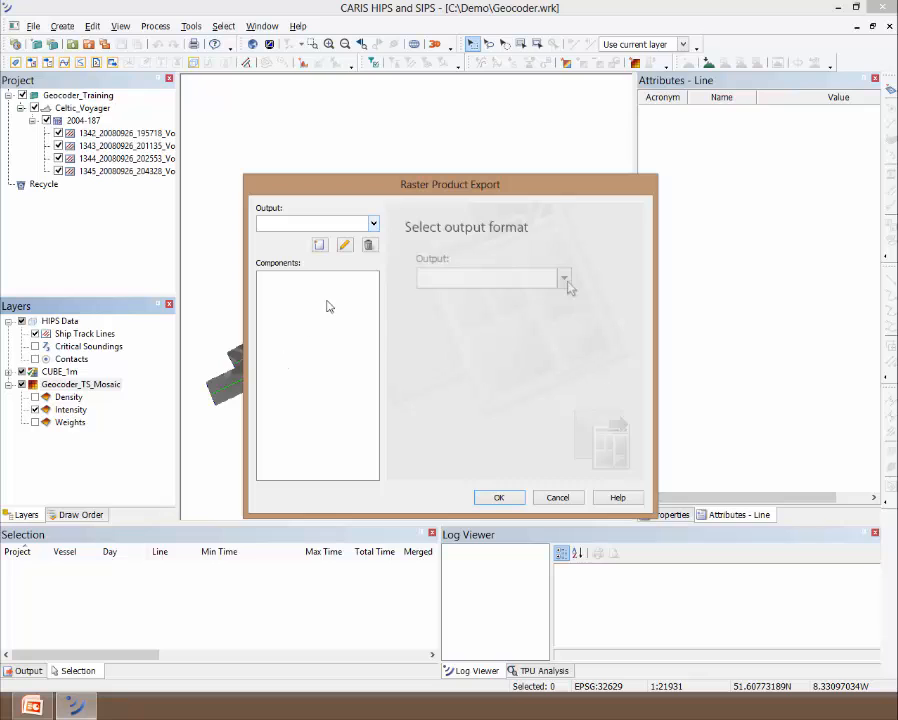
drag(372, 194, 349, 145)
click(357, 177)
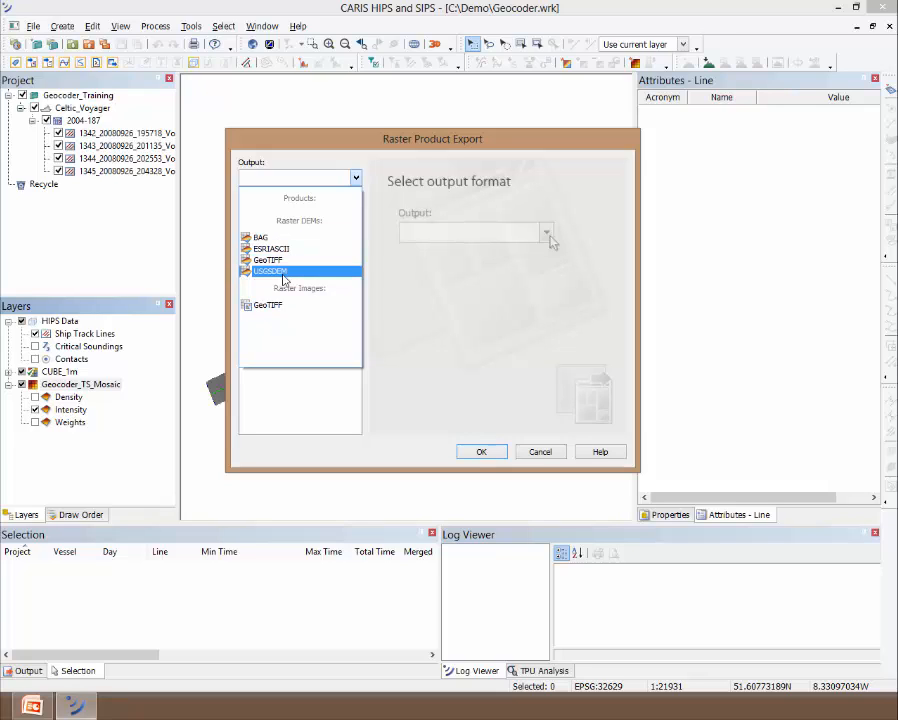
click(396, 311)
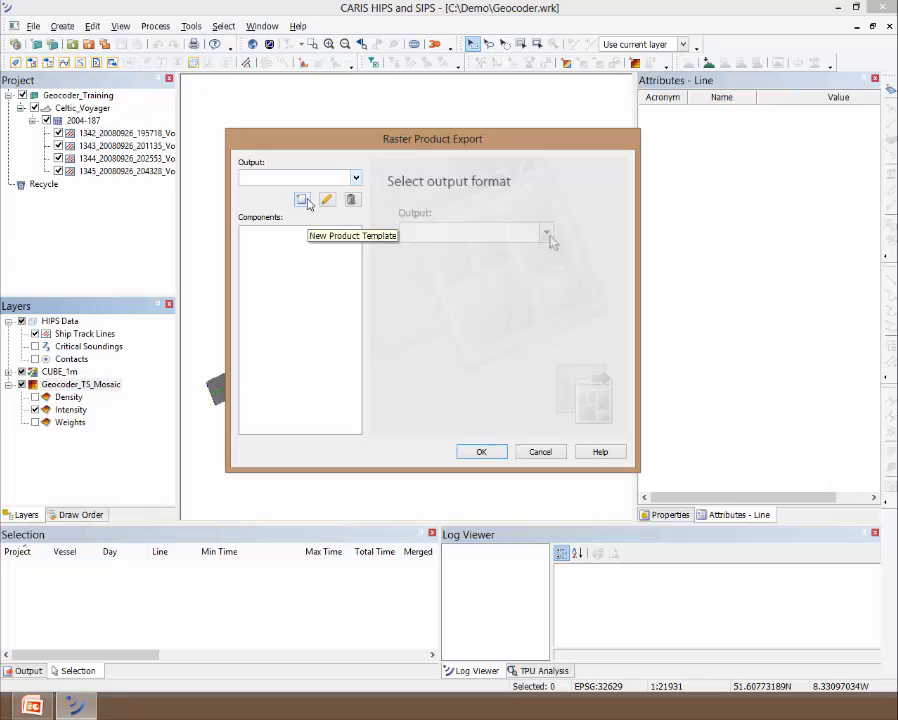
Create a product template named demo that includes BAG and GeoTIFF surface formats and the GeoTIFF image format
click(306, 201)
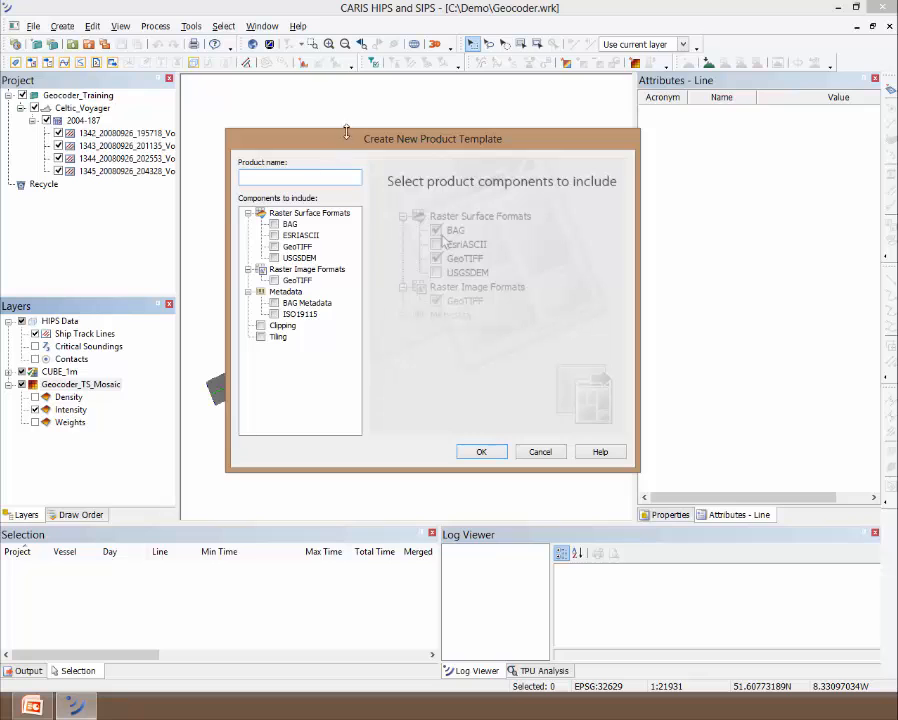
drag(361, 141, 454, 154)
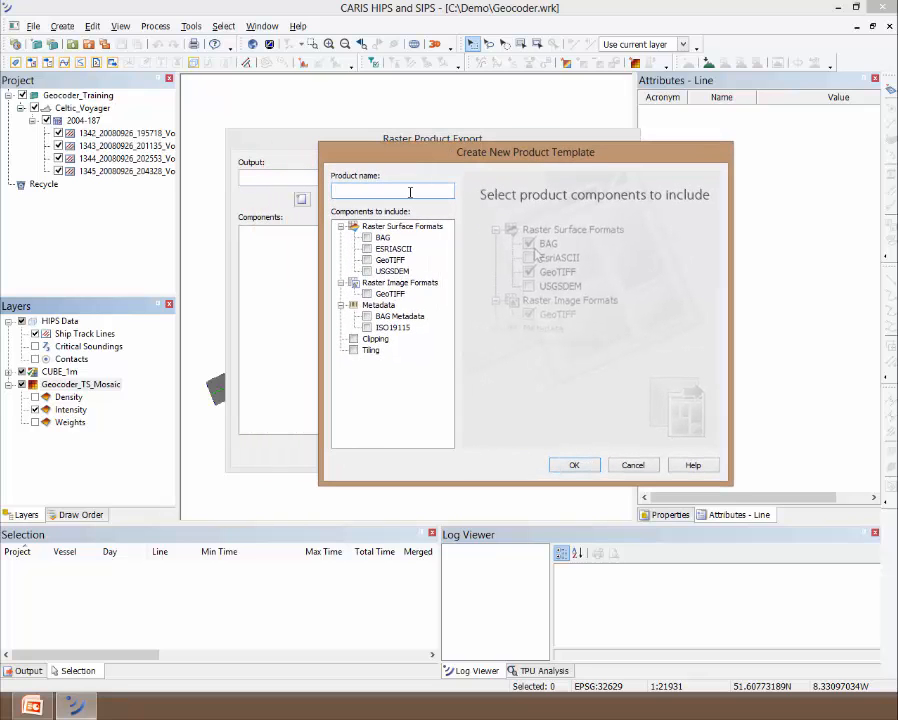
text(demo)
click(367, 238)
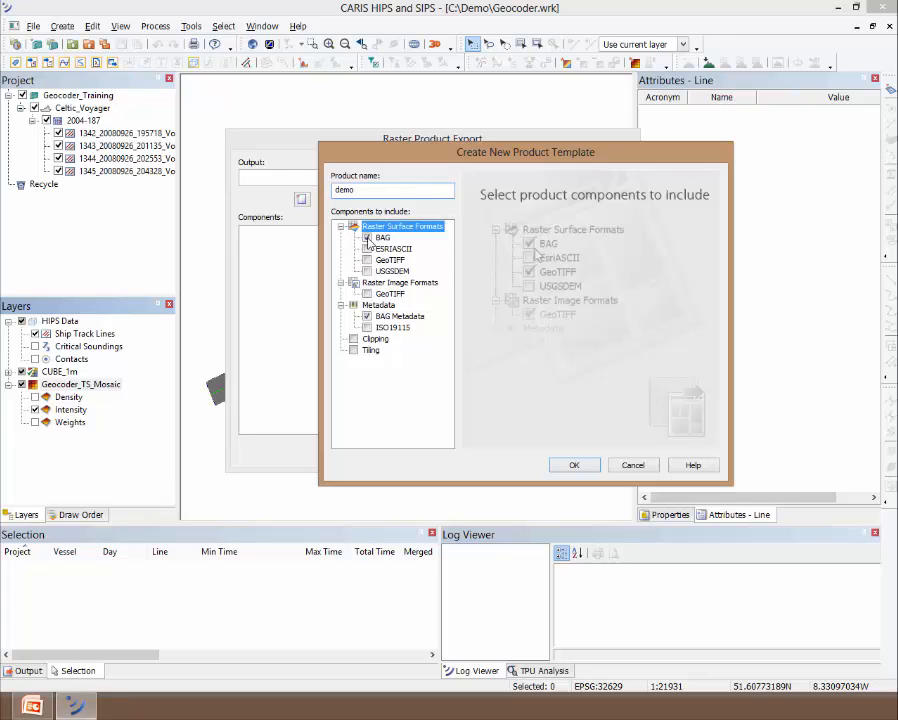
click(367, 261)
click(367, 294)
click(574, 465)
Review the demo template's components and its entry among the output formats, and cancel the raster product export
click(254, 234)
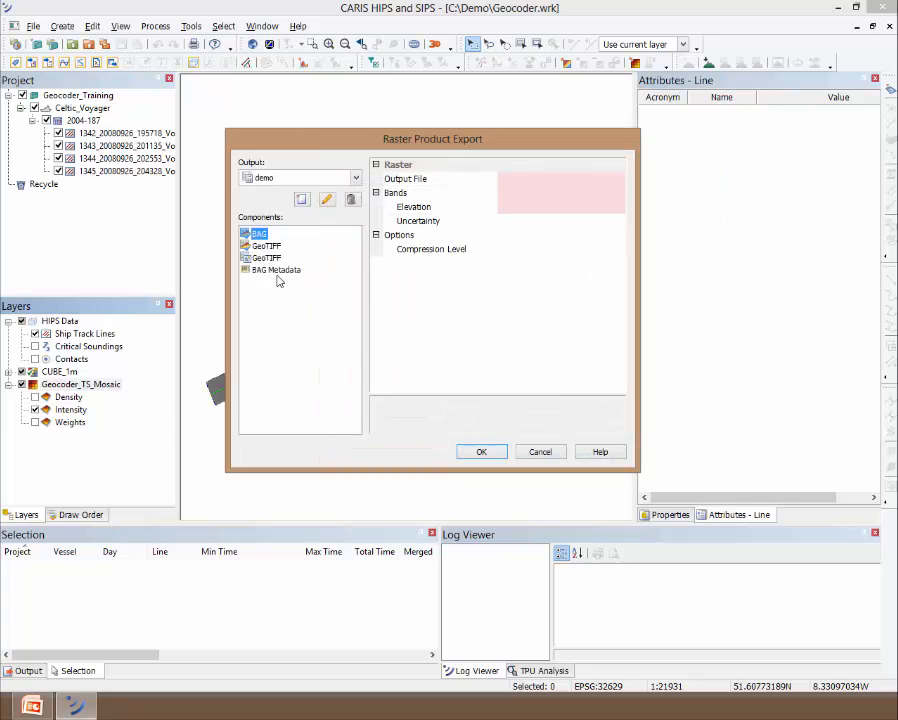
click(300, 178)
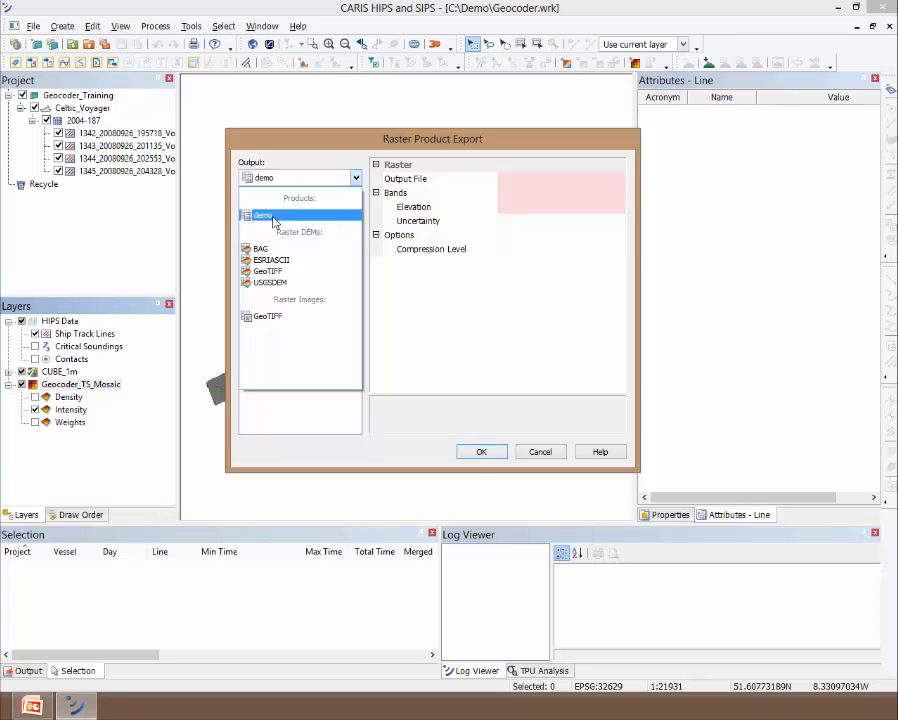
click(547, 452)
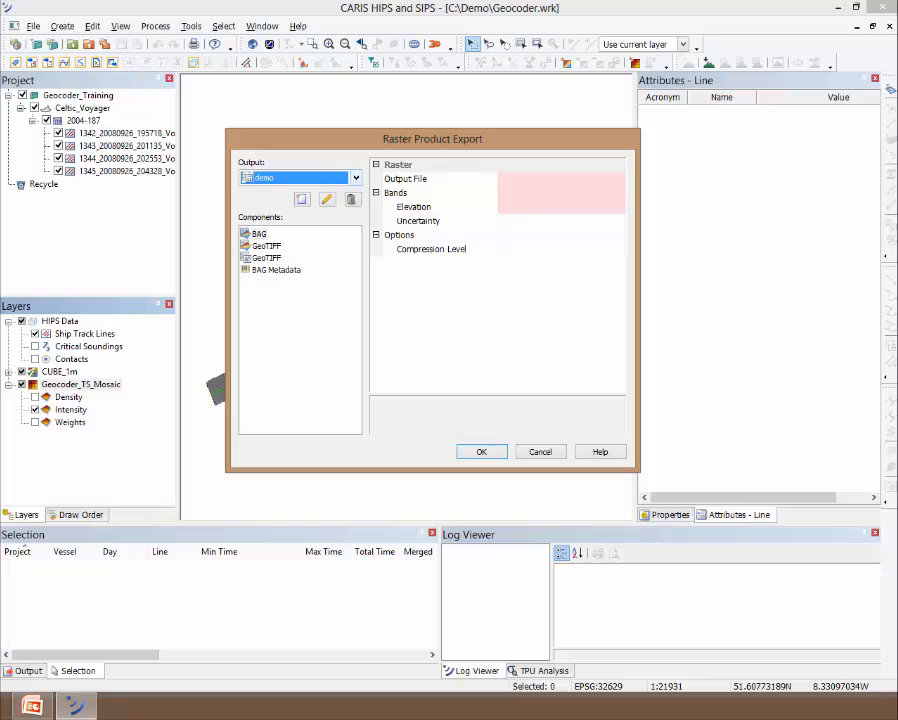
click(541, 453)
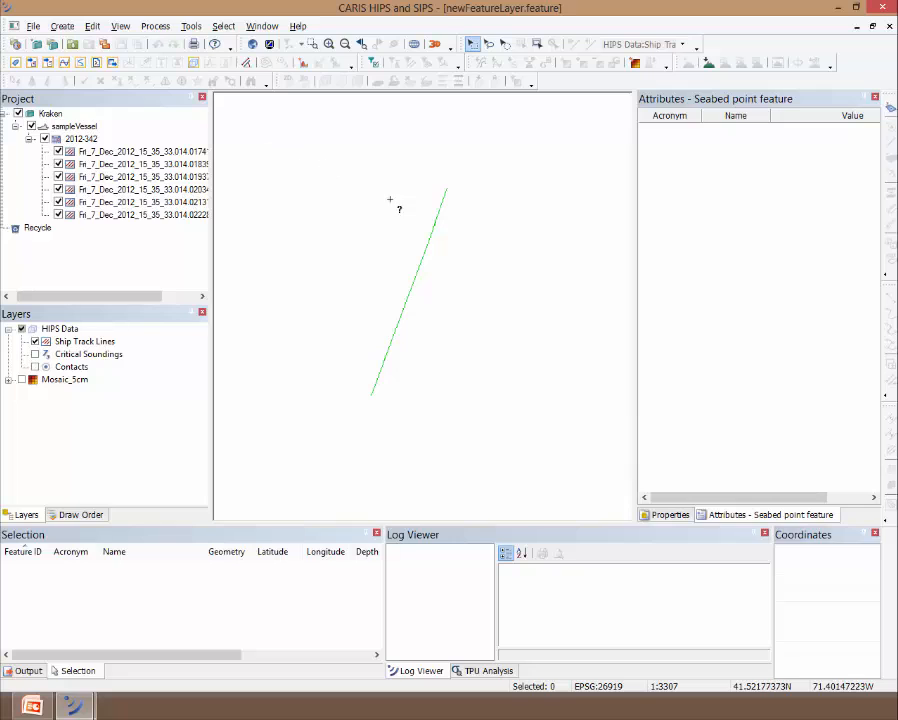
Widen the Kraken project tree to show more of the line names, and select the first survey line
drag(412, 205, 402, 190)
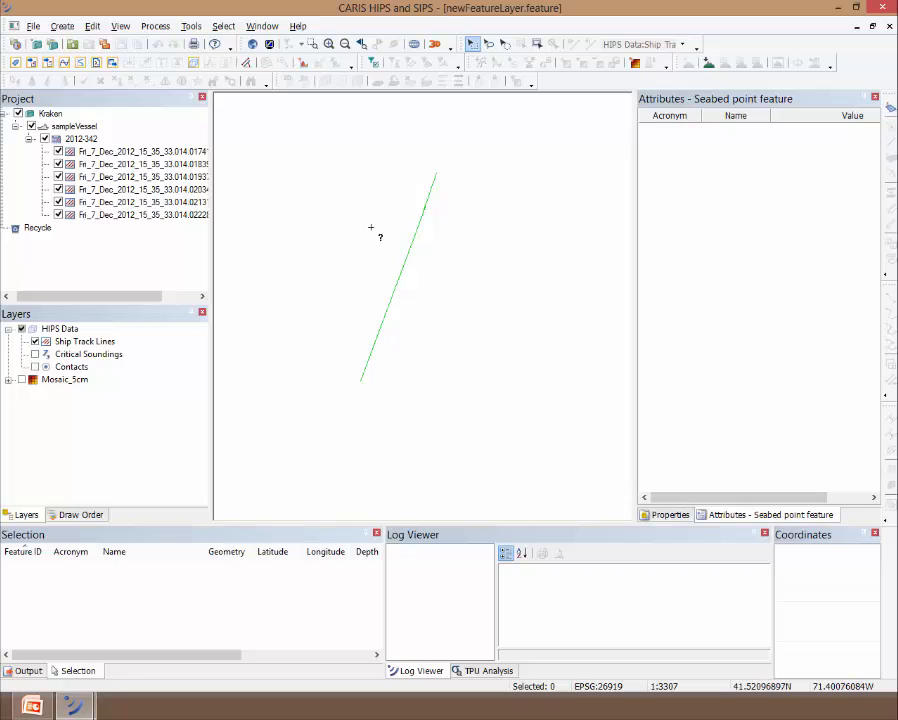
drag(370, 228, 376, 220)
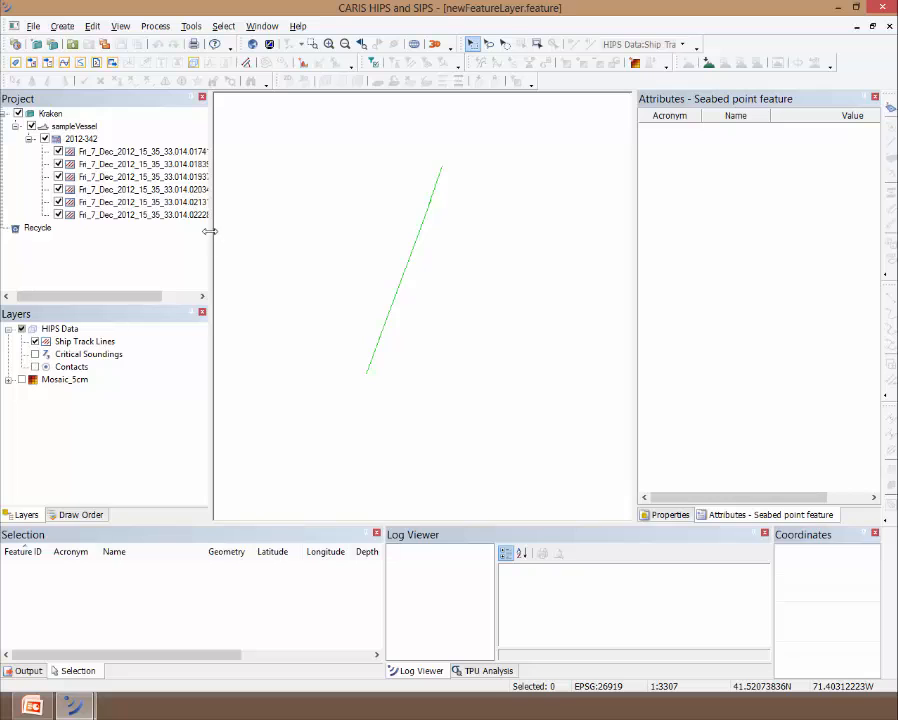
drag(210, 231, 266, 232)
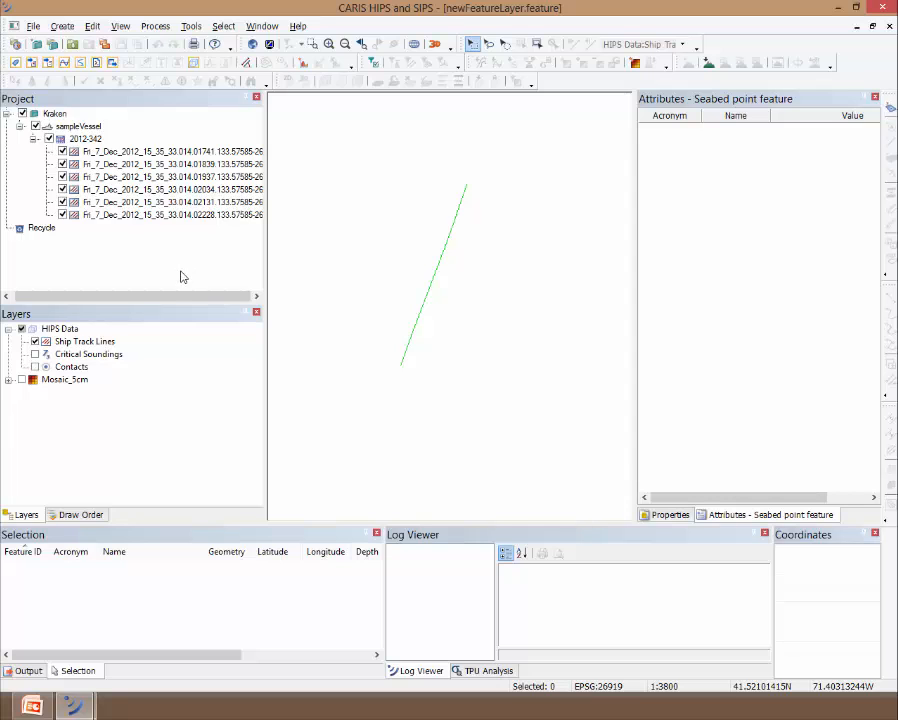
click(122, 152)
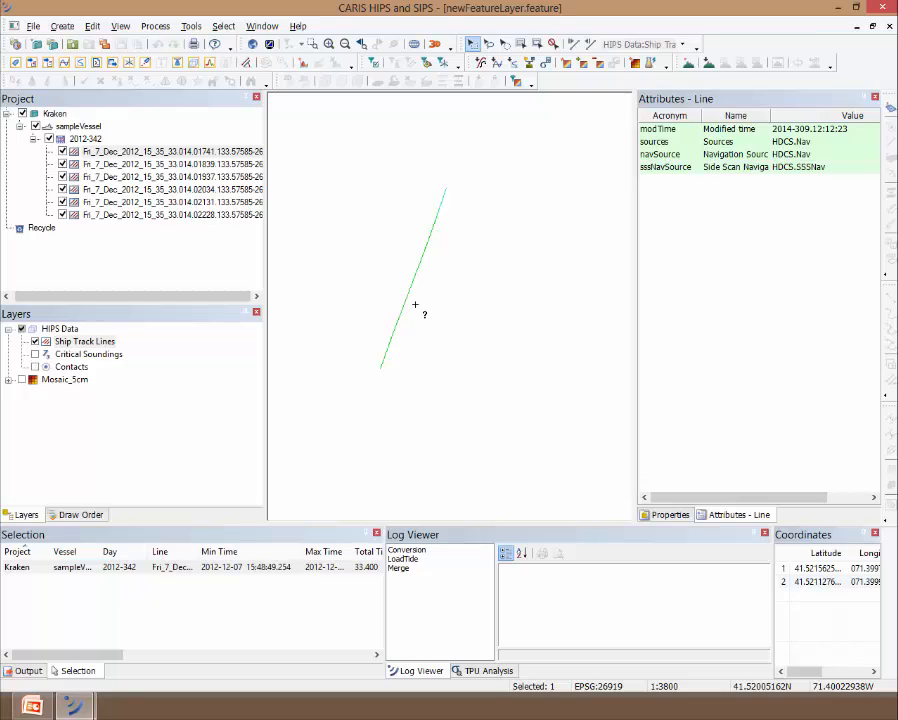
Display the Intensity layer of Mosaic_5cm and inspect the mosaic's intensity up close
drag(396, 322, 394, 333)
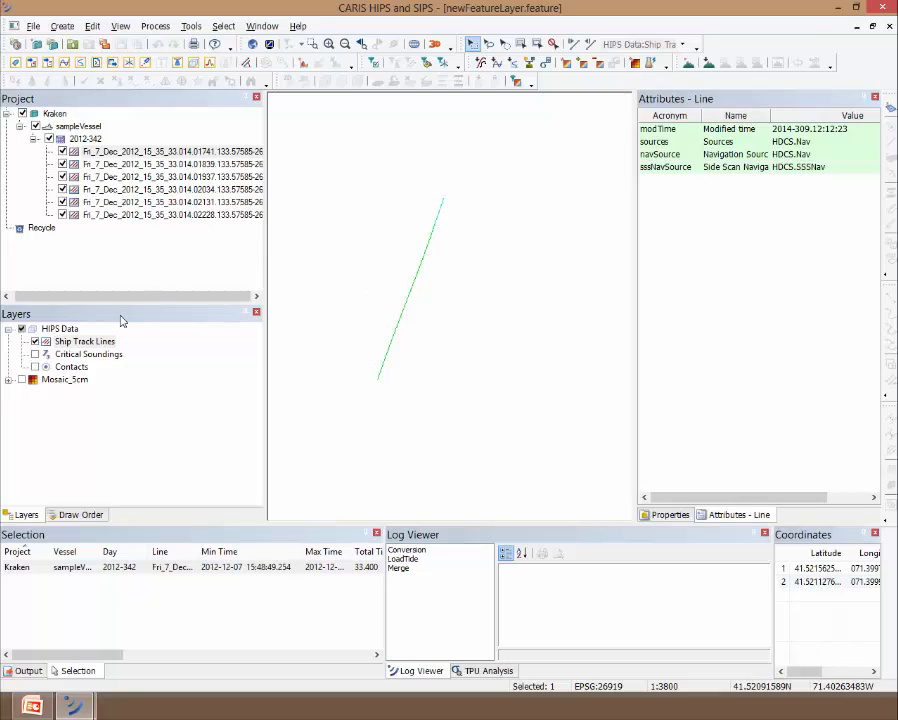
click(9, 380)
click(36, 405)
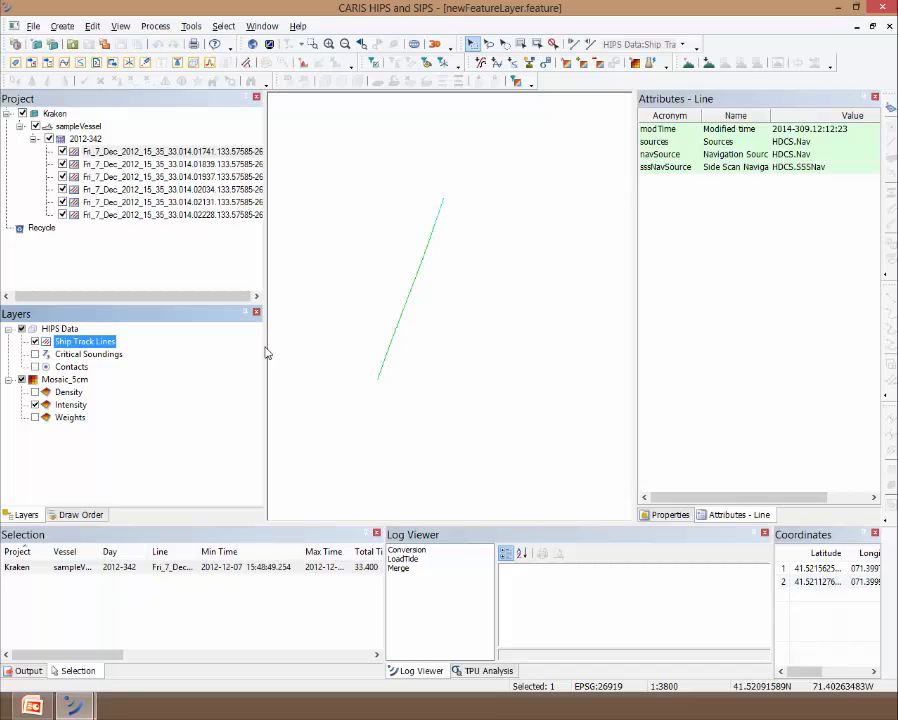
drag(463, 304, 429, 296)
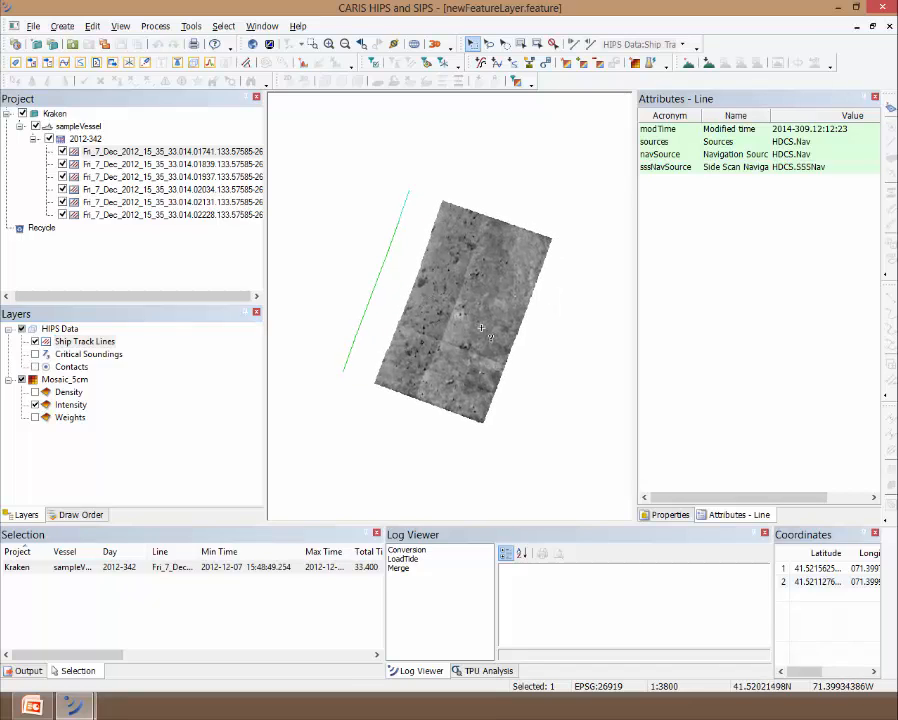
scroll(467, 352, up, 3)
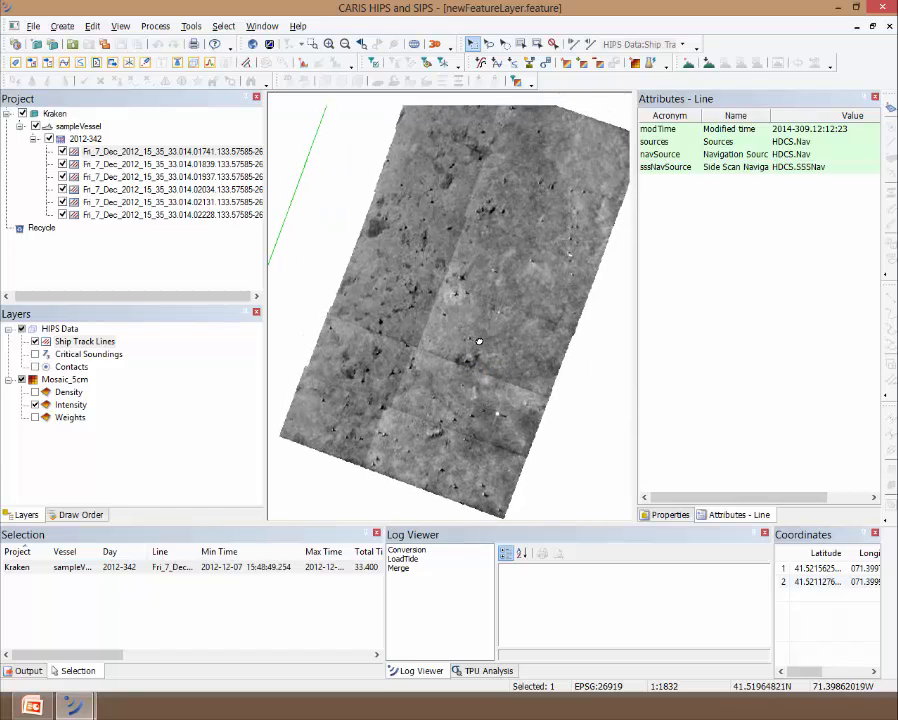
mouse_move(515, 329)
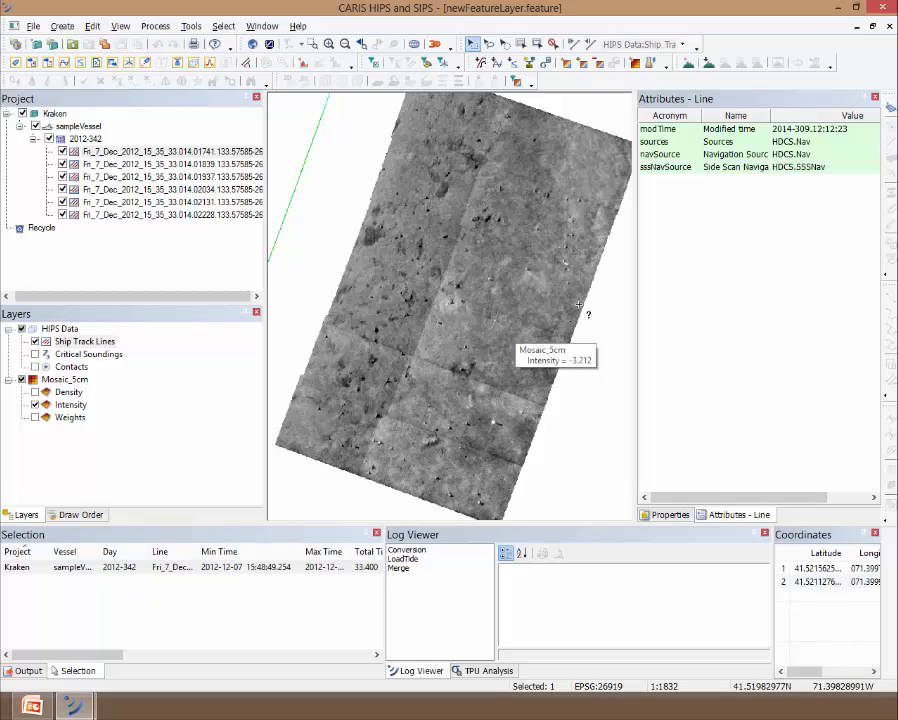
Examine the targets and their shadows along the eastern edge of the Kraken mosaic up close
scroll(584, 240, up, 2)
scroll(584, 240, up, 3)
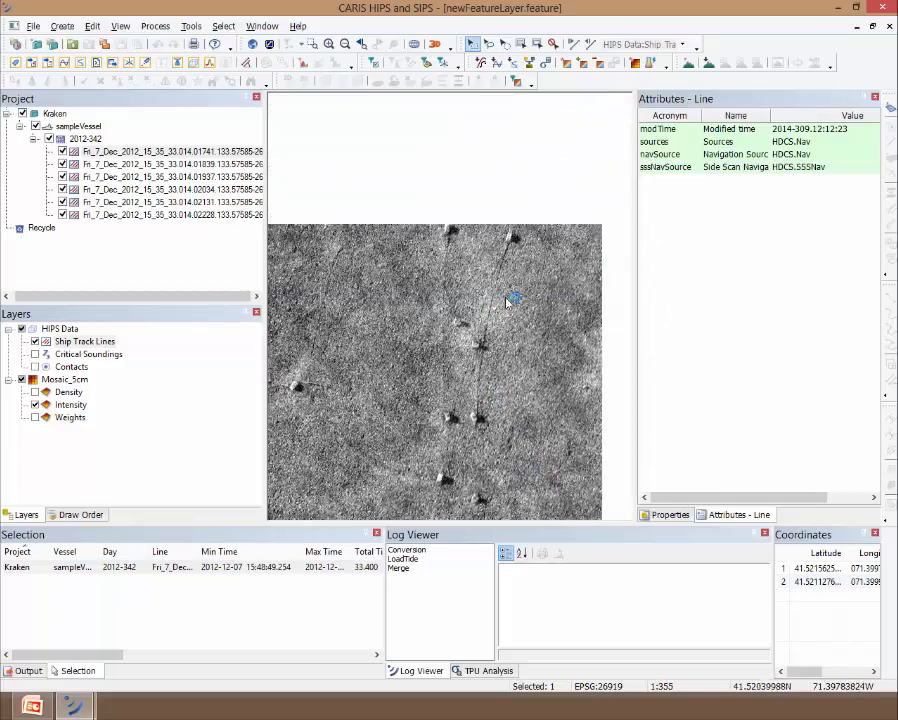
scroll(514, 176, up, 1)
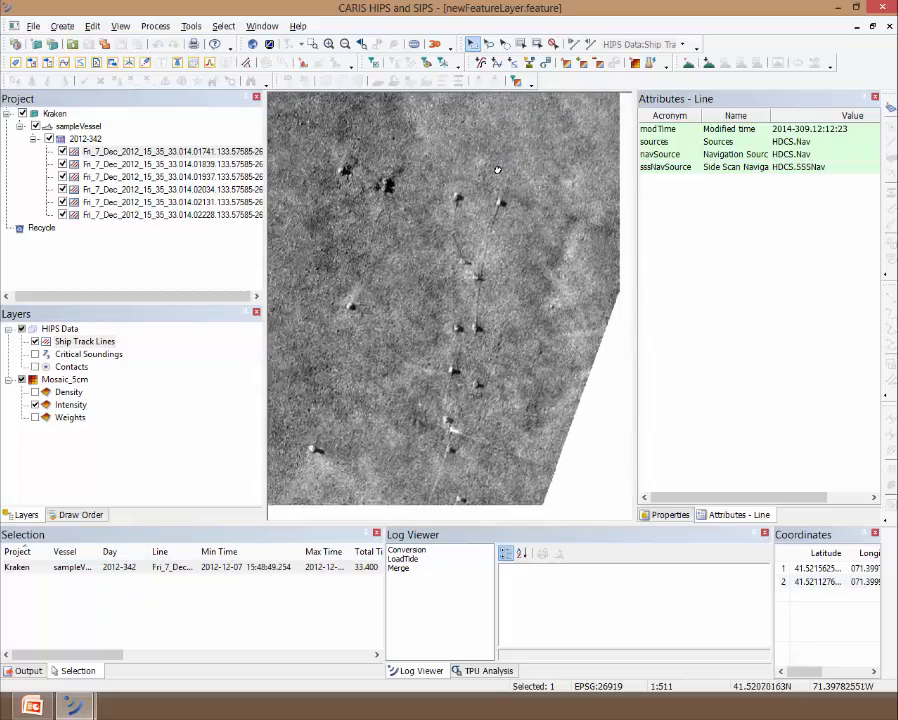
scroll(472, 187, down, 1)
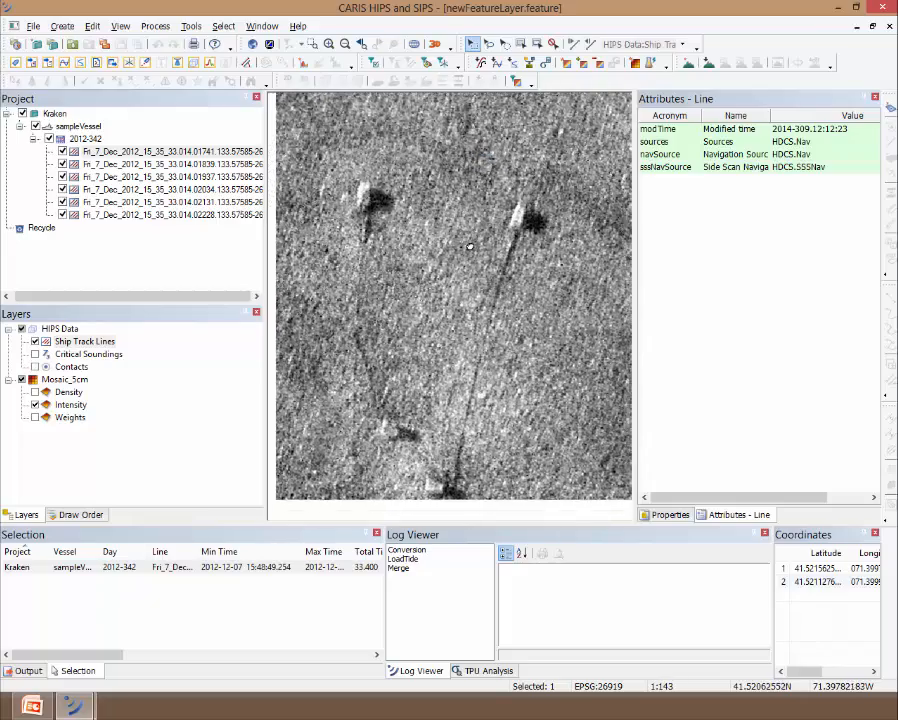
scroll(445, 285, down, 2)
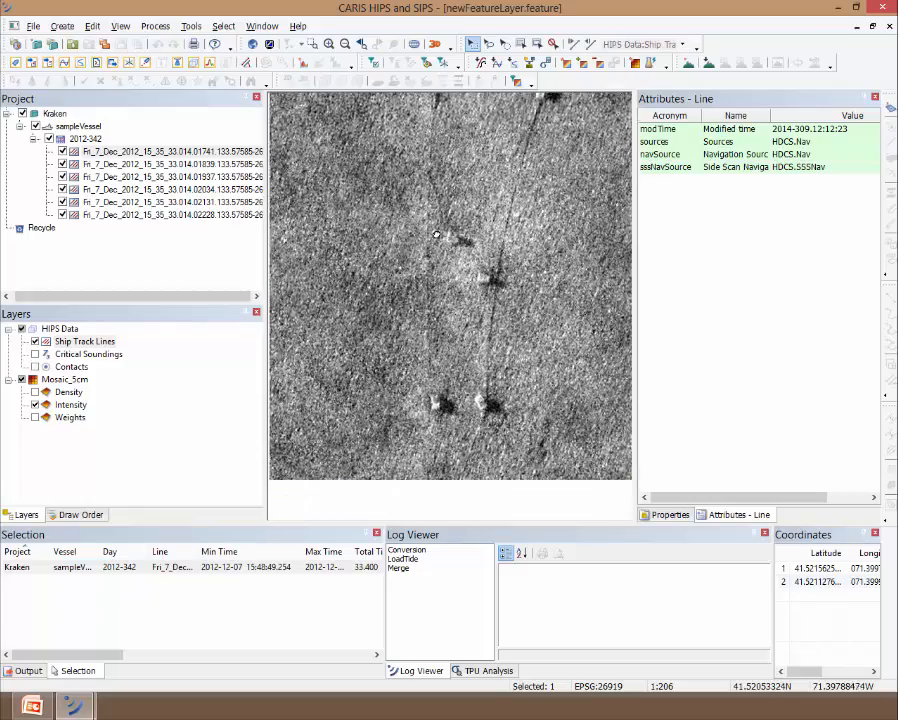
drag(408, 317, 438, 168)
scroll(437, 168, down, 1)
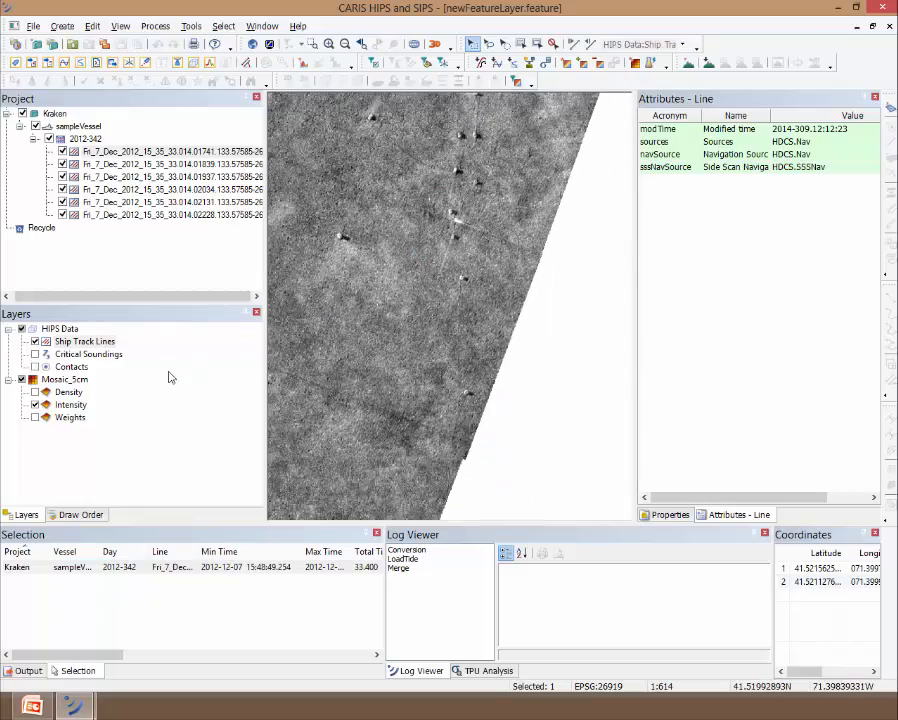
Create a new feature layer named Demo using the SSDM catalogue
click(60, 27)
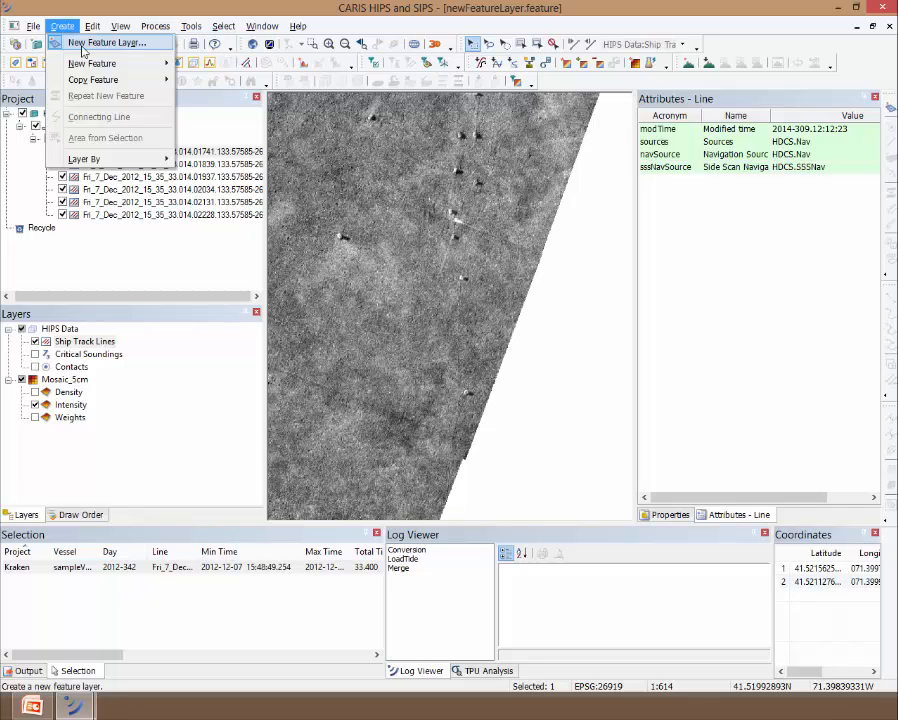
click(84, 45)
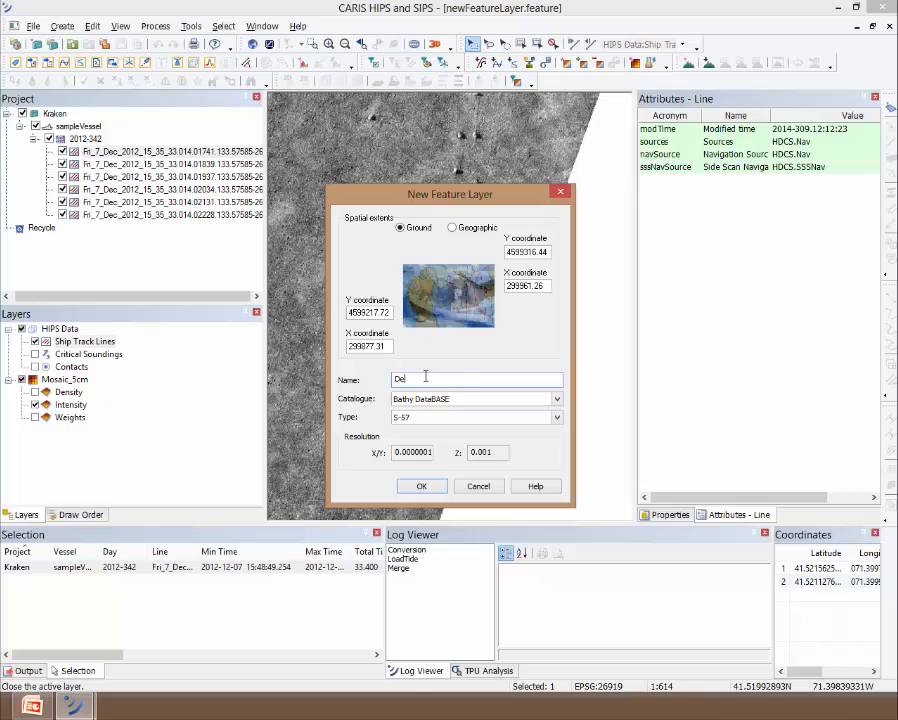
click(493, 403)
scroll(480, 464, down, 10)
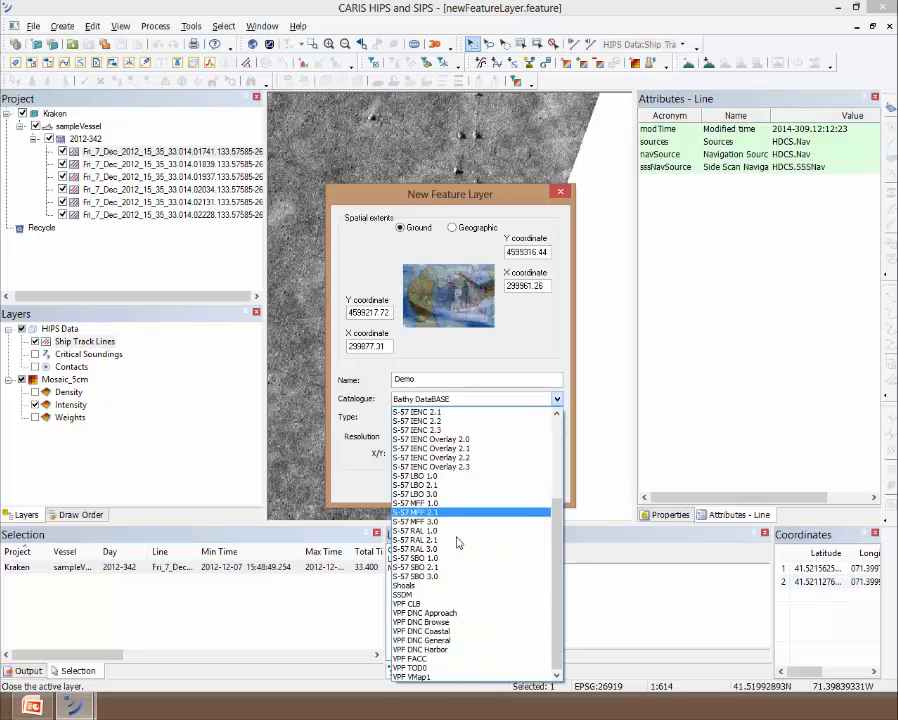
click(405, 595)
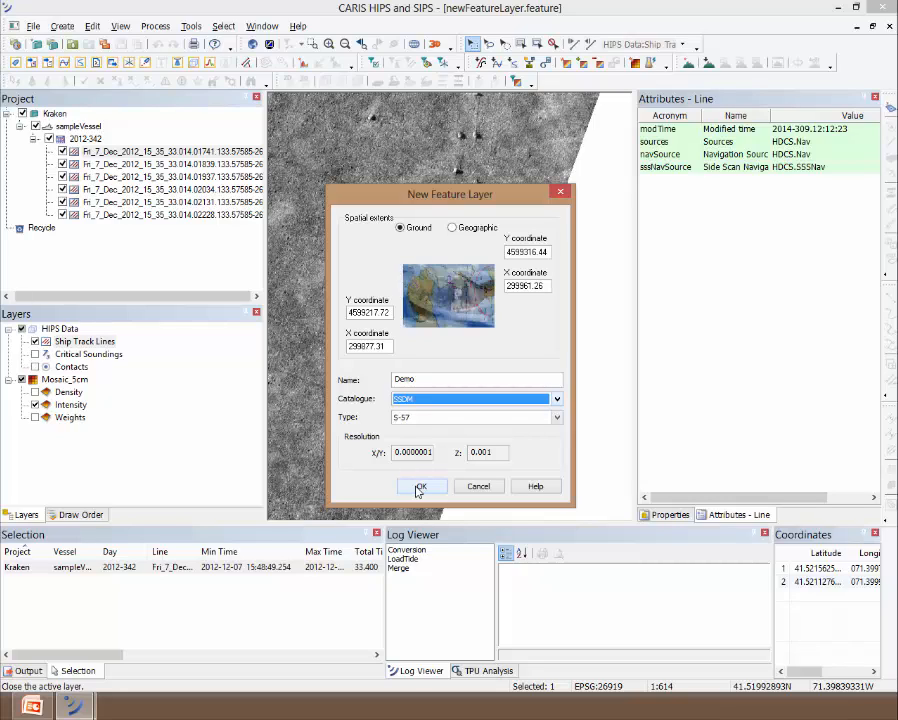
click(442, 401)
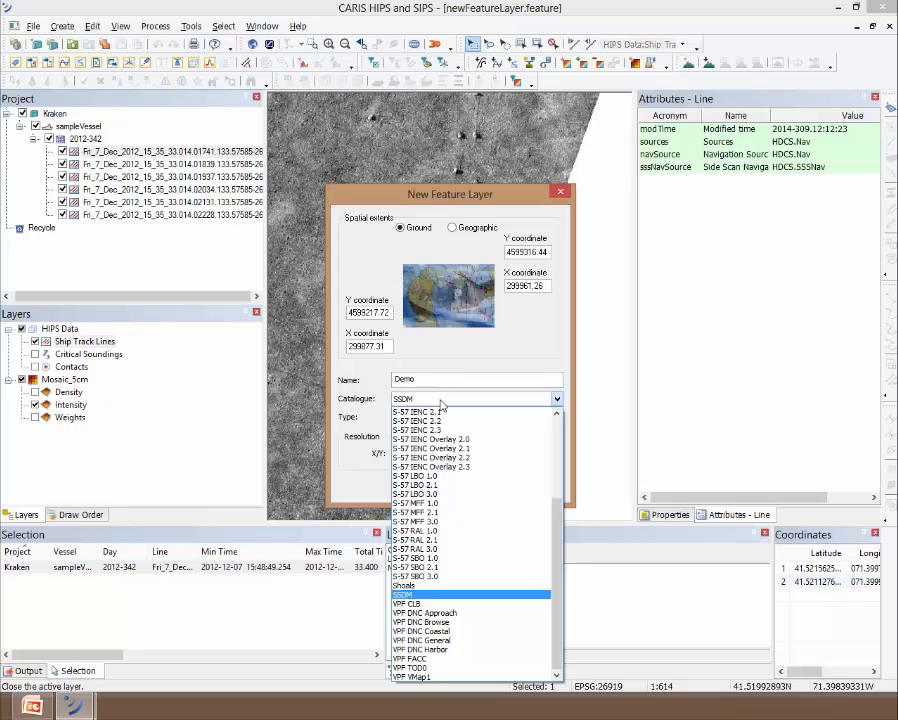
click(442, 402)
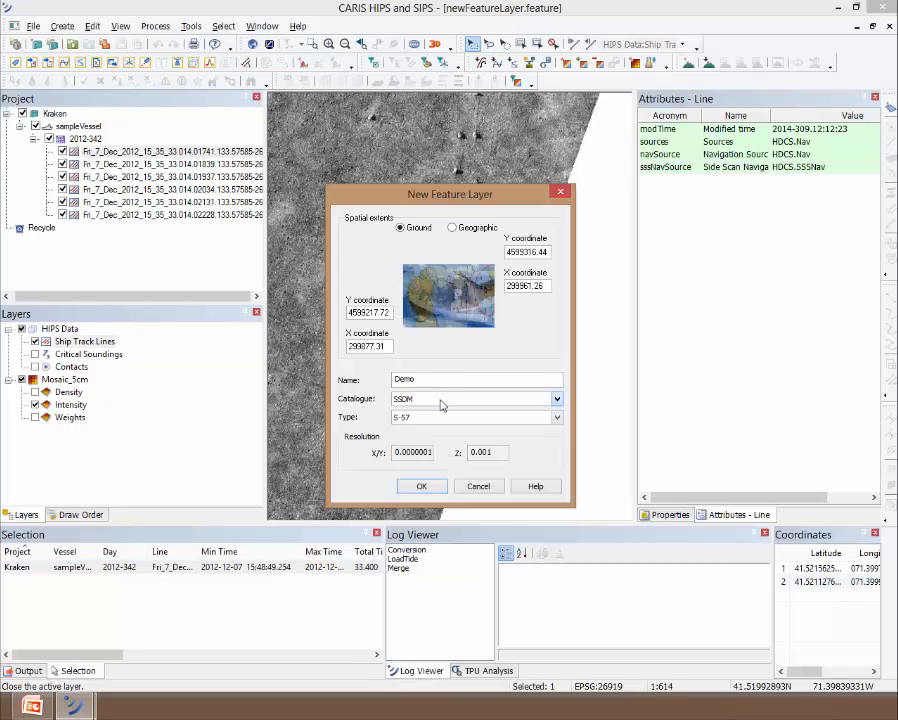
click(425, 486)
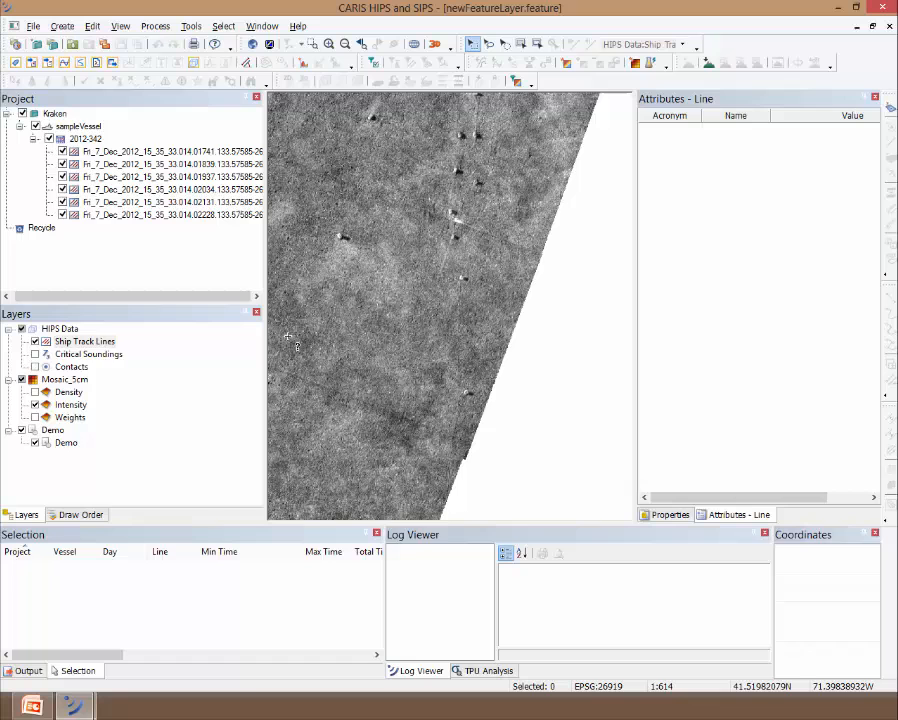
Start a seabed point feature on the Demo layer with its Symbology ID set to Fish Trap
click(66, 442)
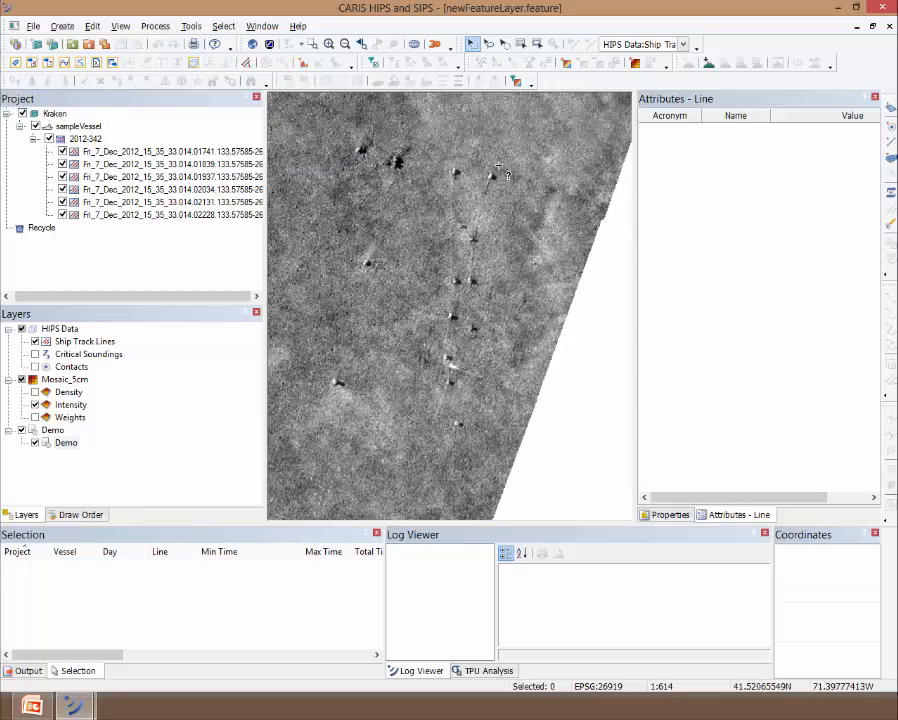
scroll(504, 172, up, 1)
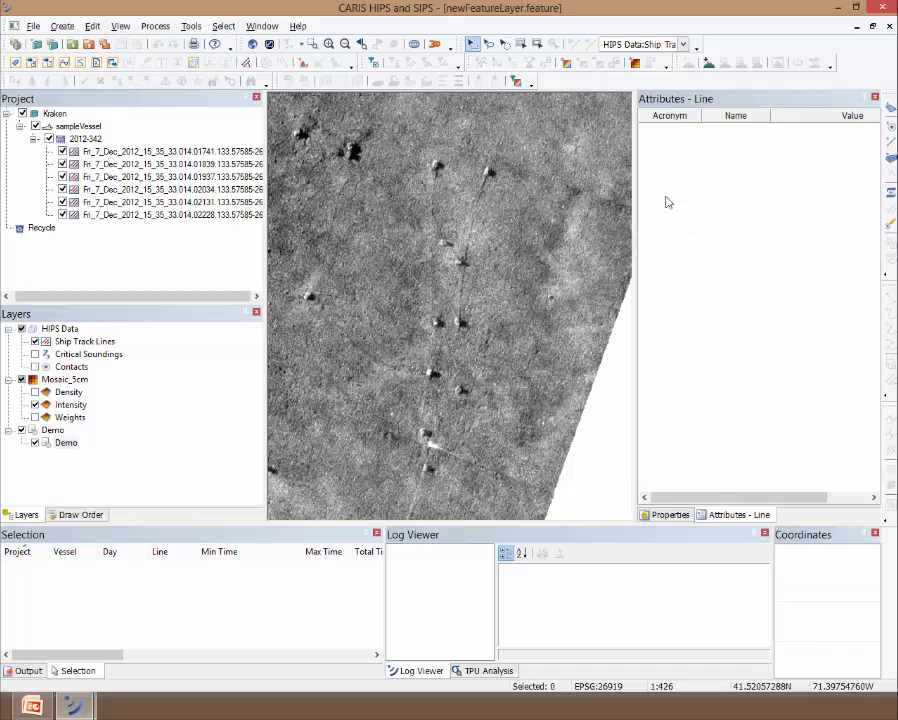
scroll(522, 202, up, 2)
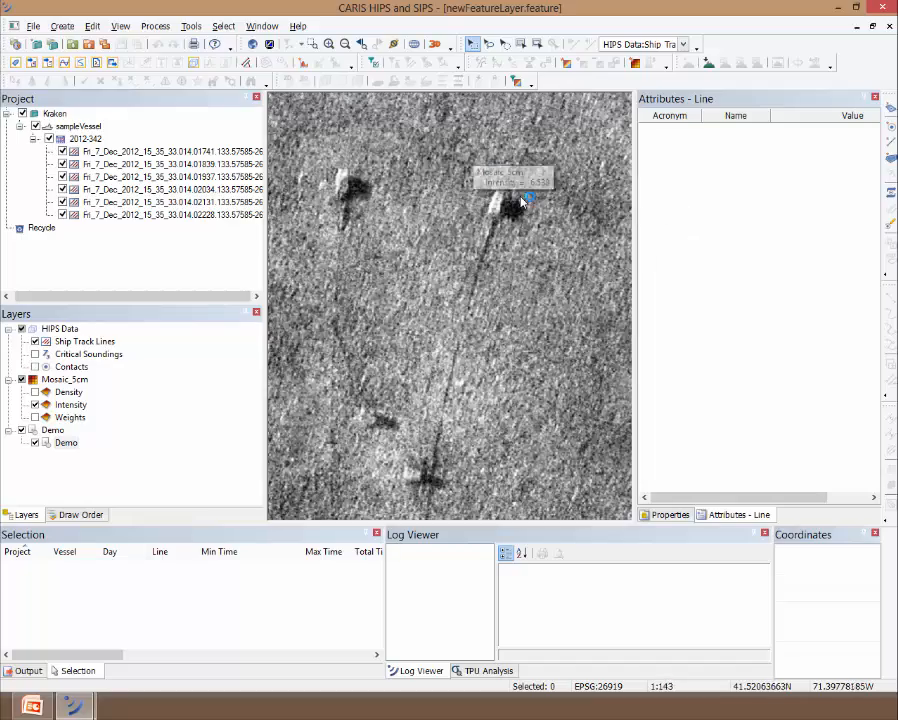
scroll(522, 202, up, 2)
scroll(496, 165, down, 2)
scroll(510, 193, down, 1)
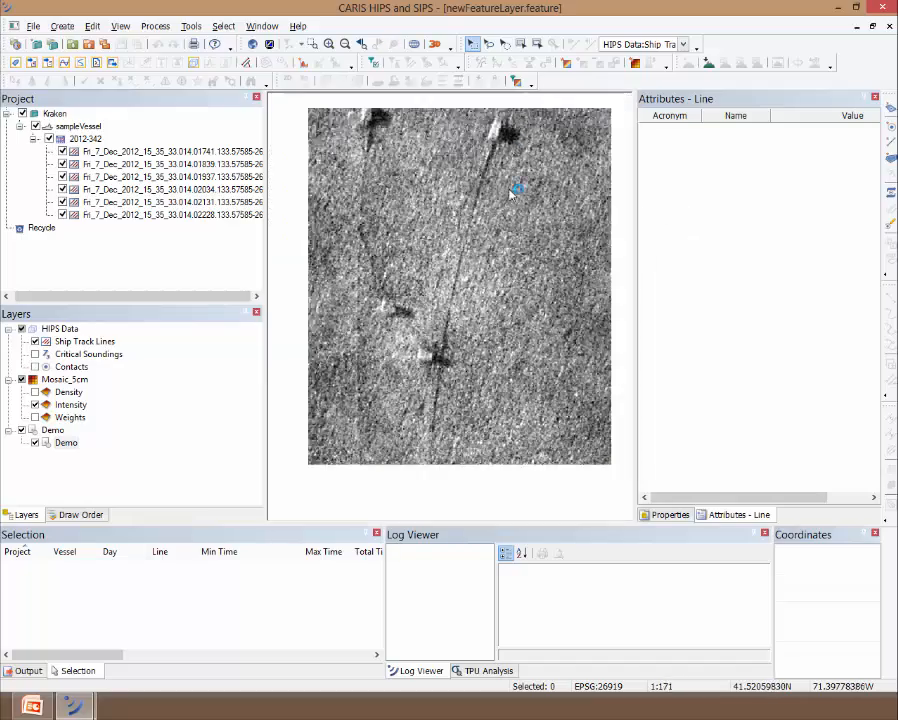
scroll(510, 193, down, 3)
click(886, 128)
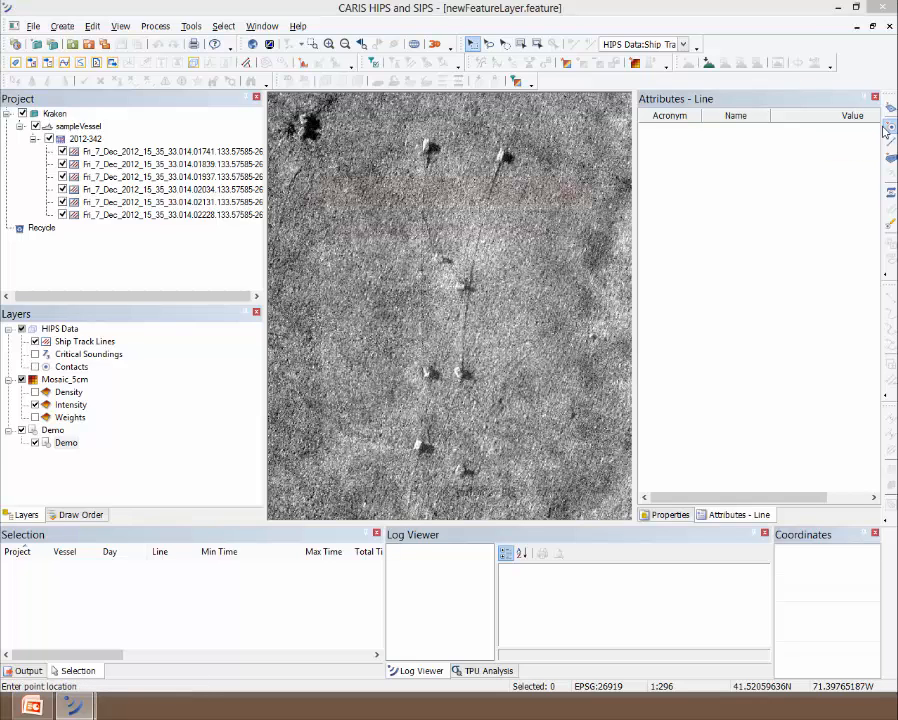
click(550, 233)
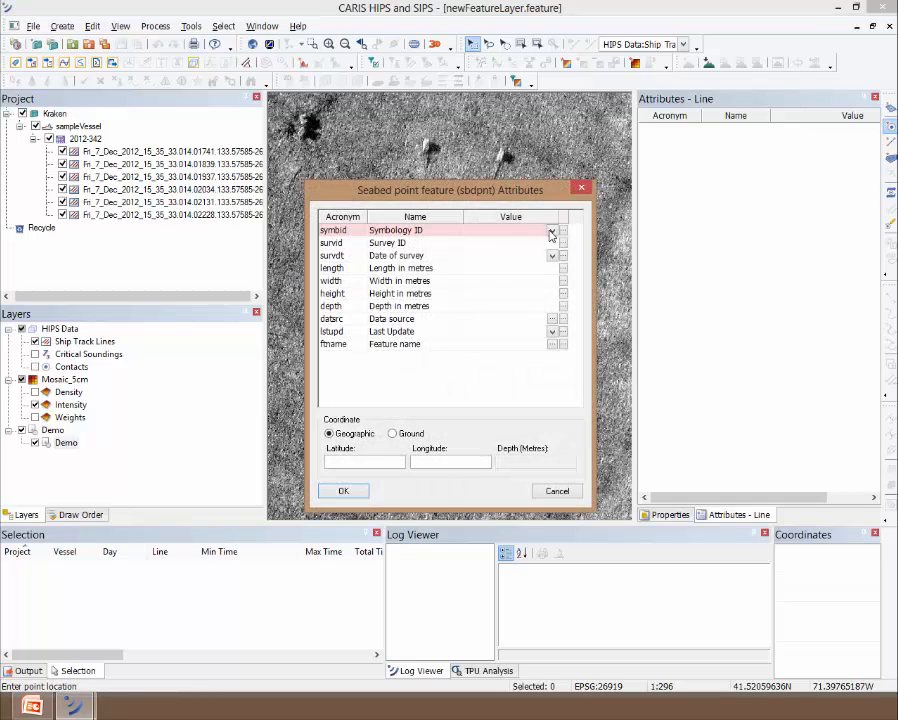
click(551, 232)
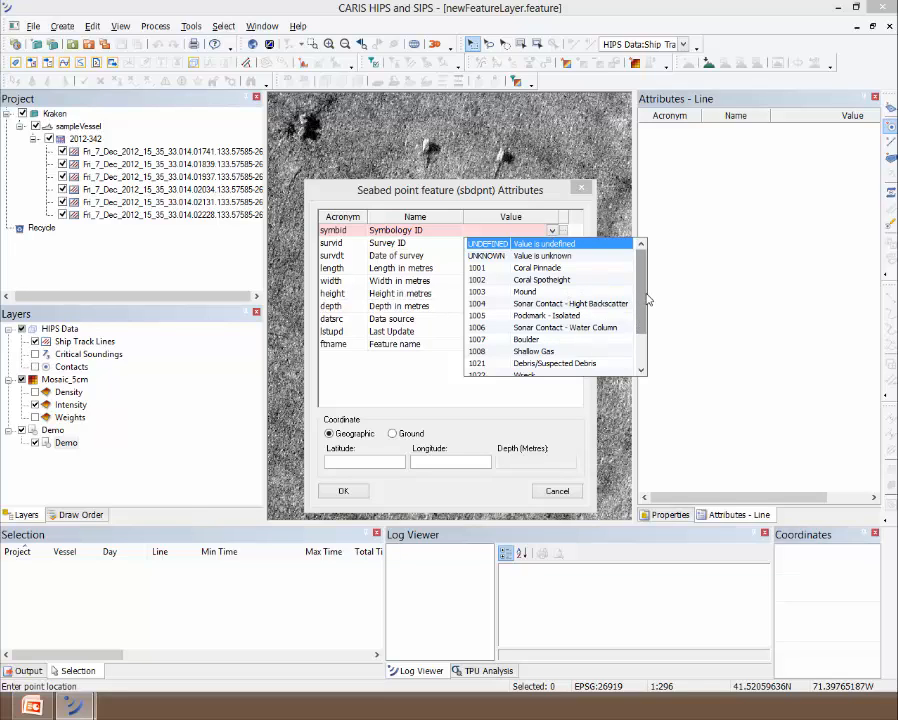
scroll(640, 310, down, 2)
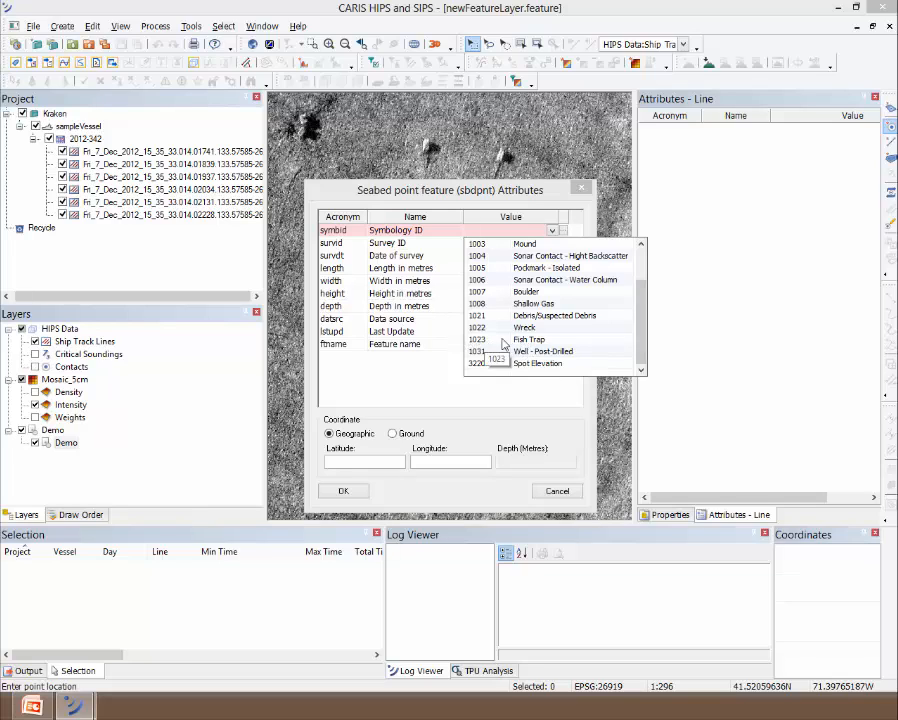
click(545, 340)
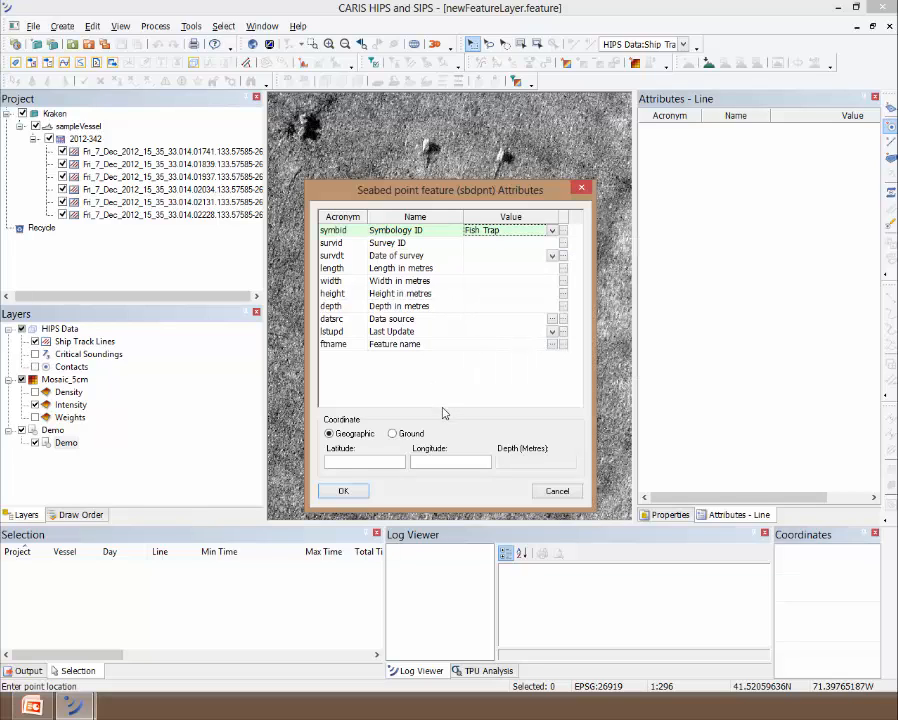
click(344, 492)
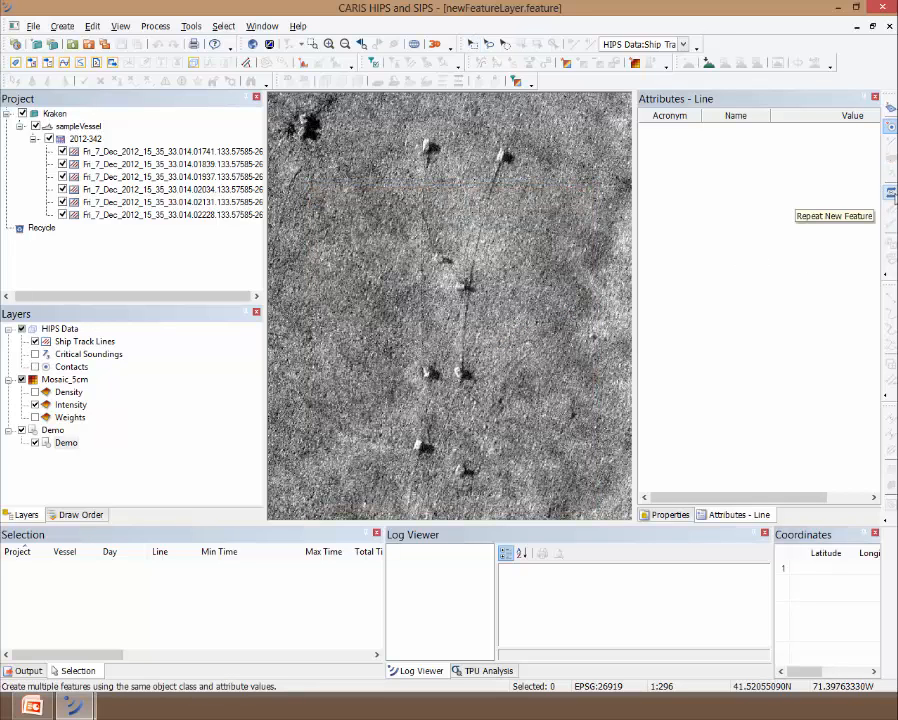
Enable repeated feature creation, place fish trap points on the seven targets along the two trap lines, and turn repetition off
click(893, 194)
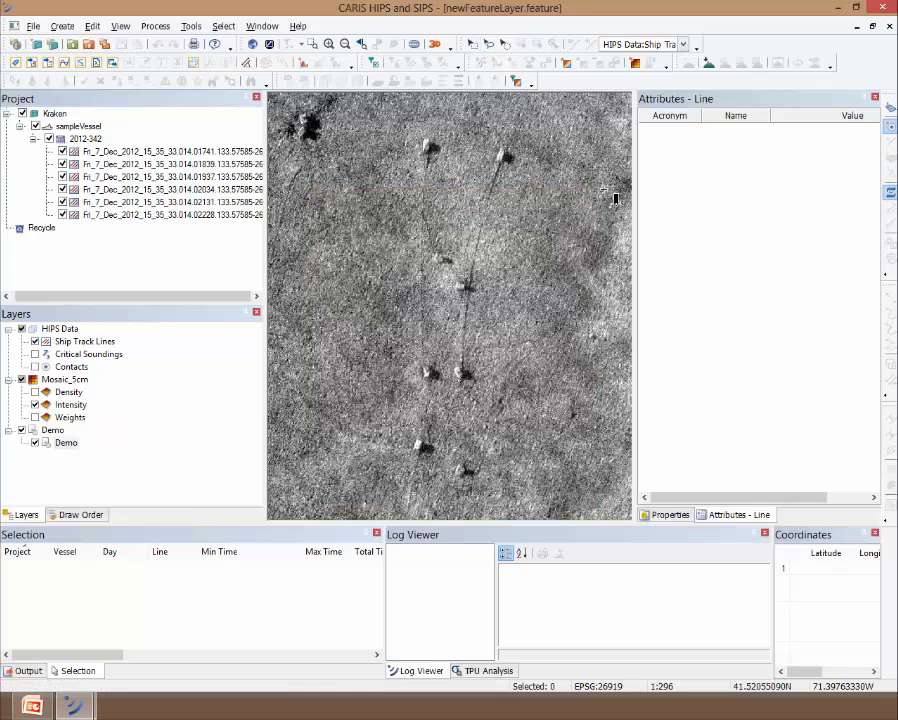
click(504, 157)
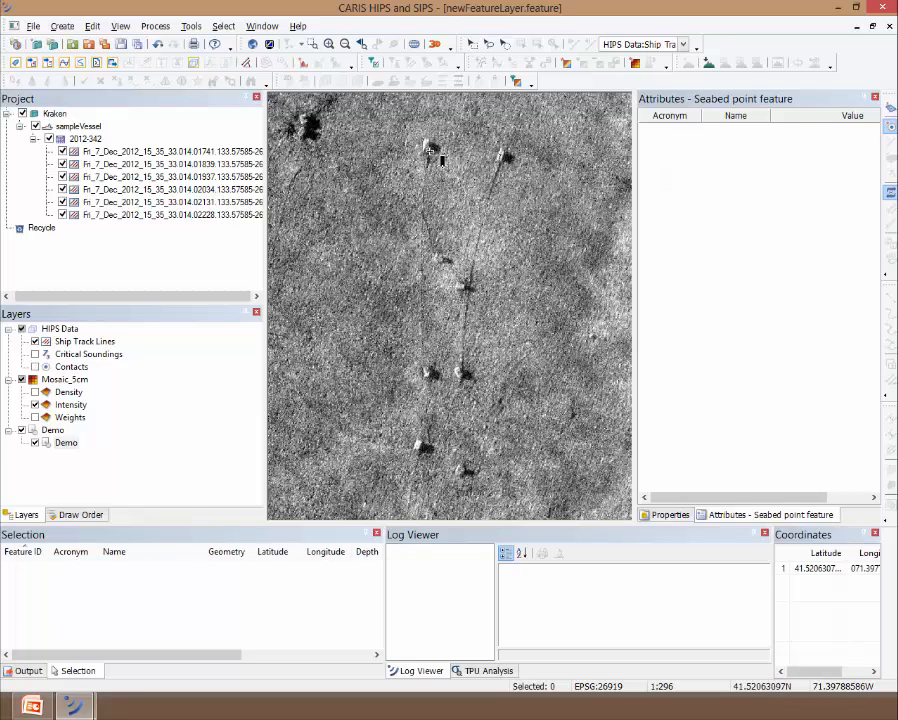
click(461, 287)
click(458, 372)
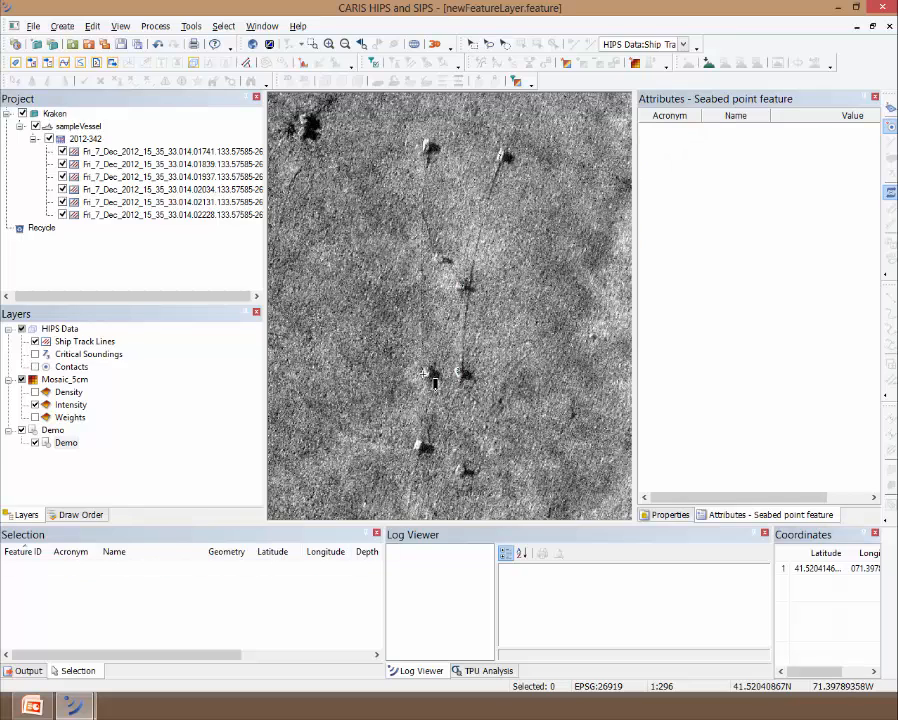
click(427, 373)
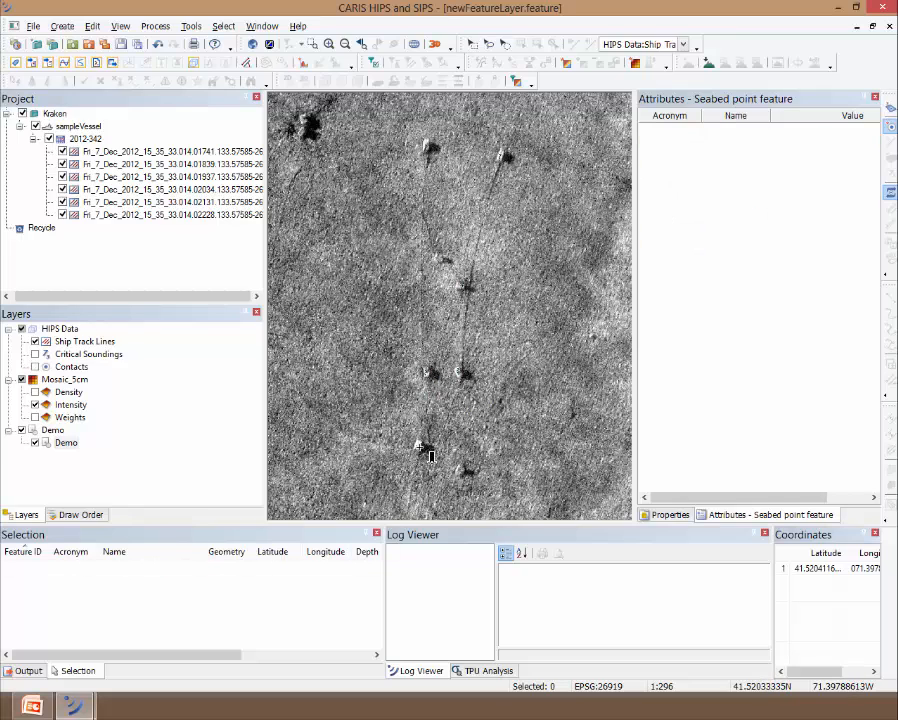
click(466, 476)
scroll(537, 180, down, 2)
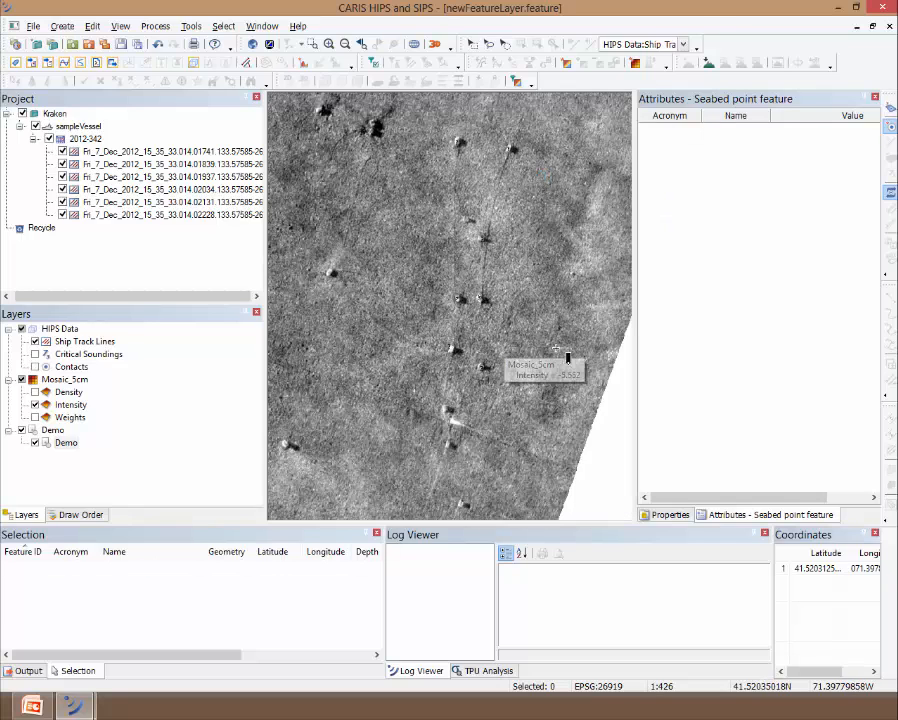
click(891, 194)
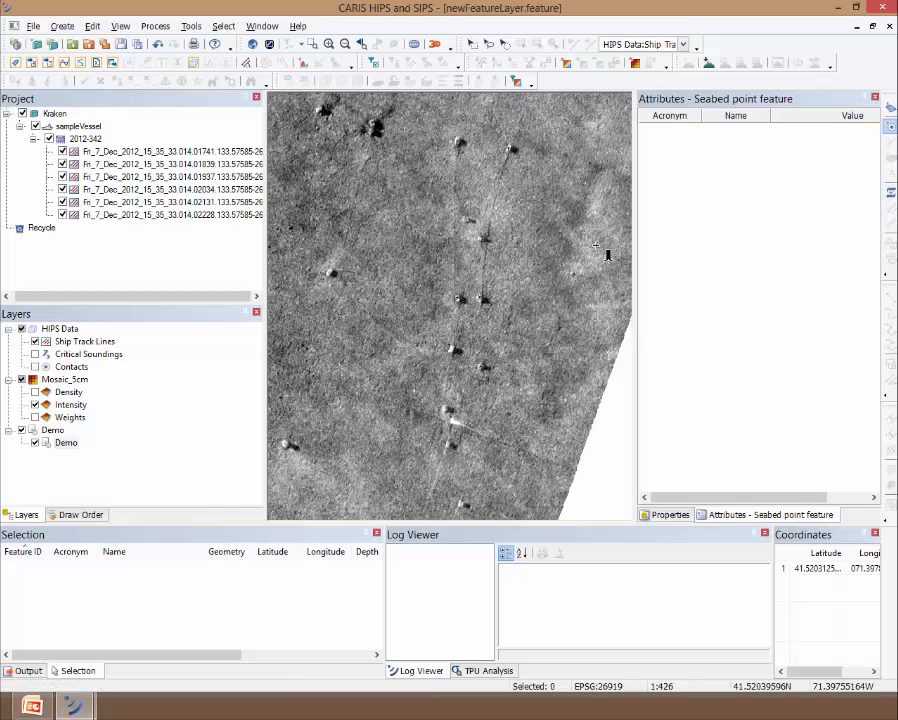
Hide the mosaic's Intensity layer to check the placed fish trap points, show it again, and end point creation
drag(517, 260, 510, 272)
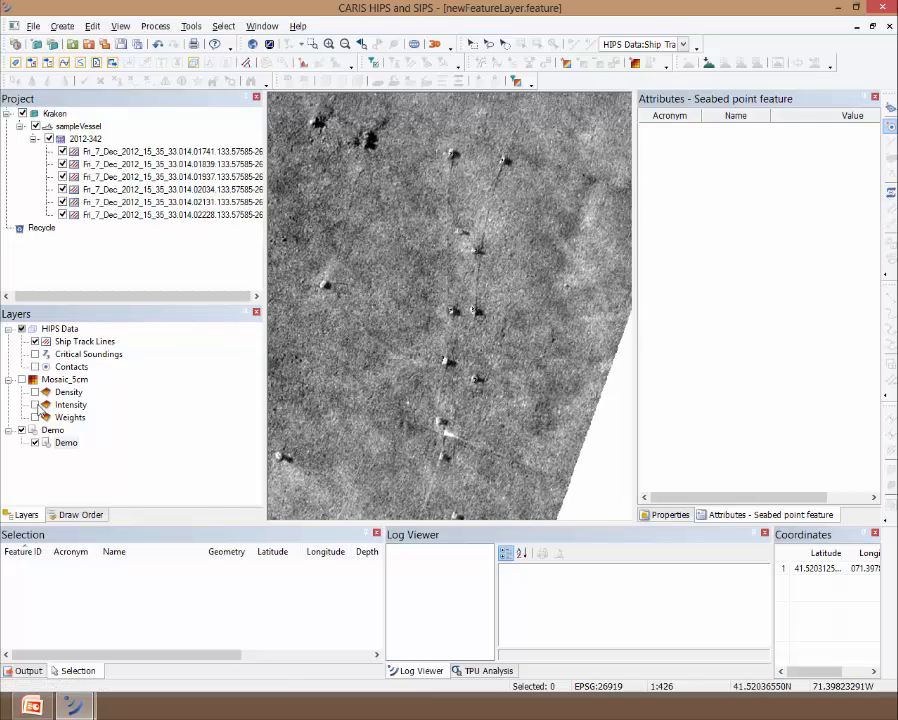
scroll(488, 203, up, 2)
scroll(486, 203, down, 1)
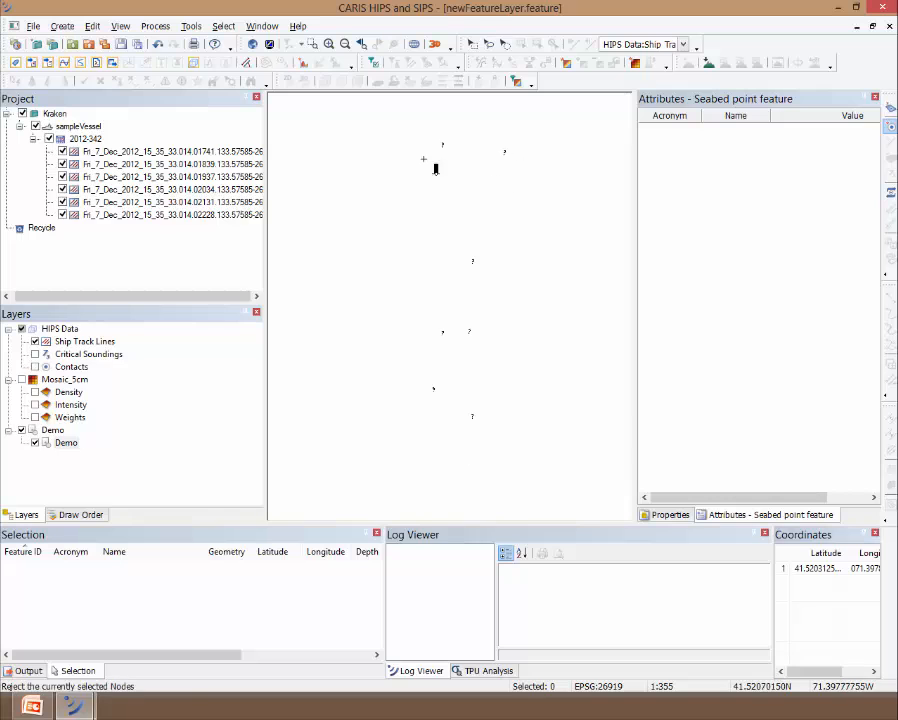
click(35, 404)
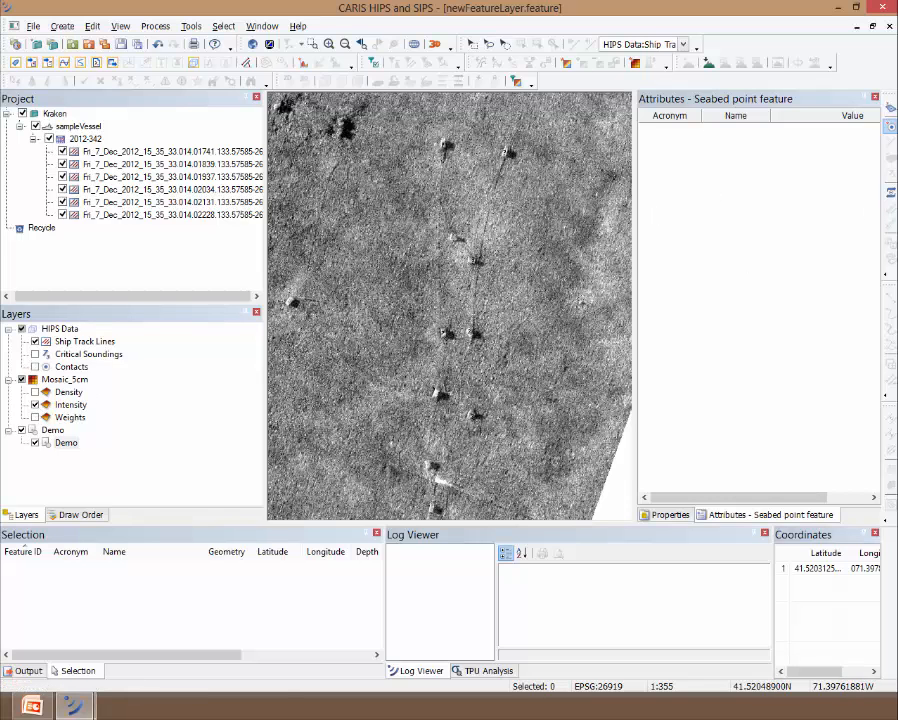
click(890, 126)
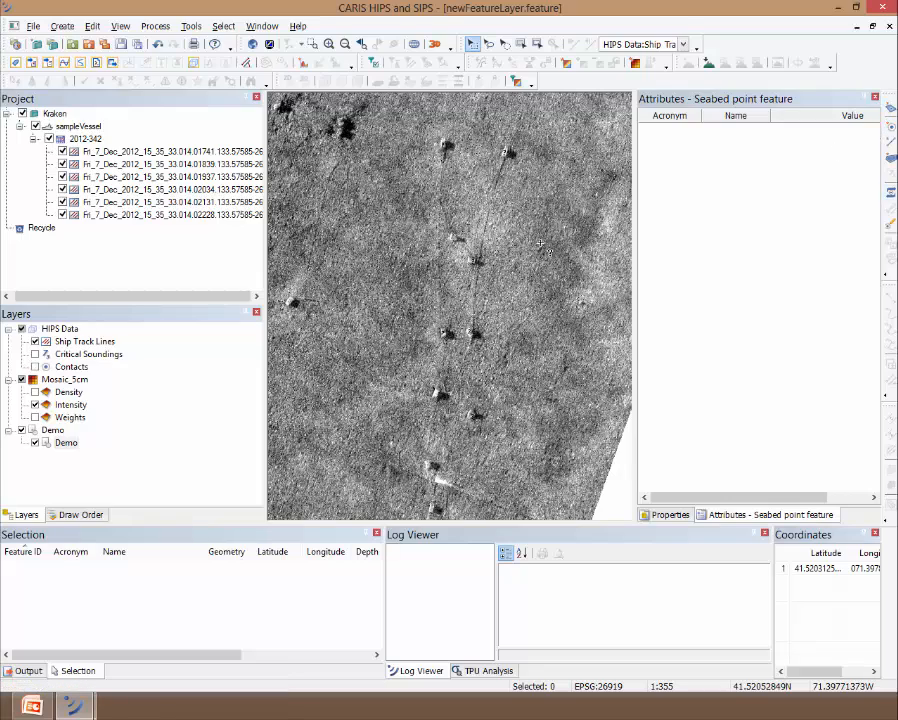
Start a Seabed Feature Line on the Demo layer with its Symbology ID set to Anchor Scar/Plough Mark
drag(540, 239, 564, 247)
scroll(564, 247, down, 2)
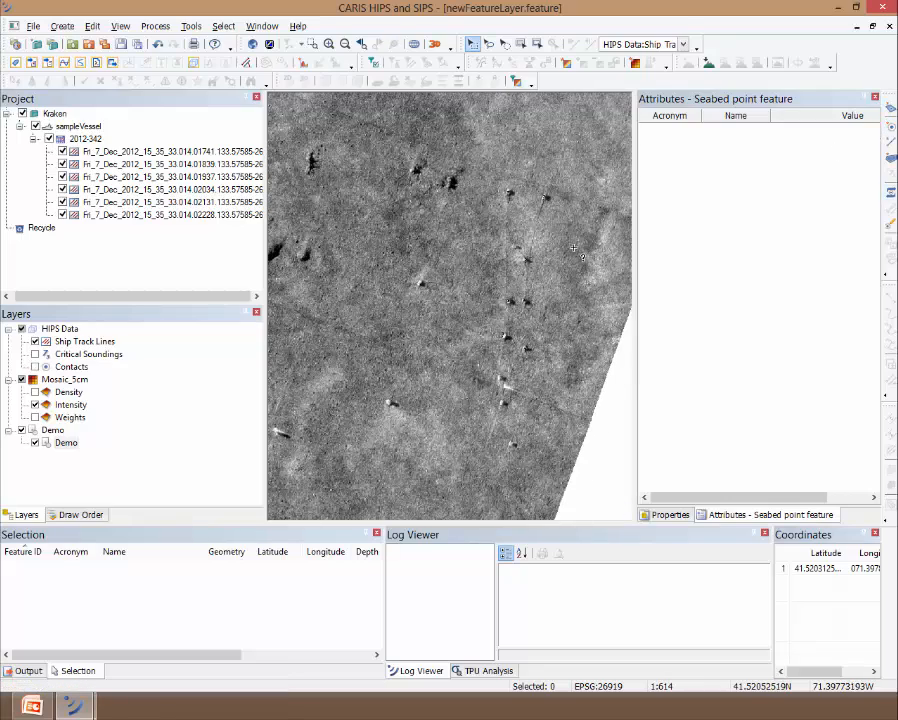
click(890, 142)
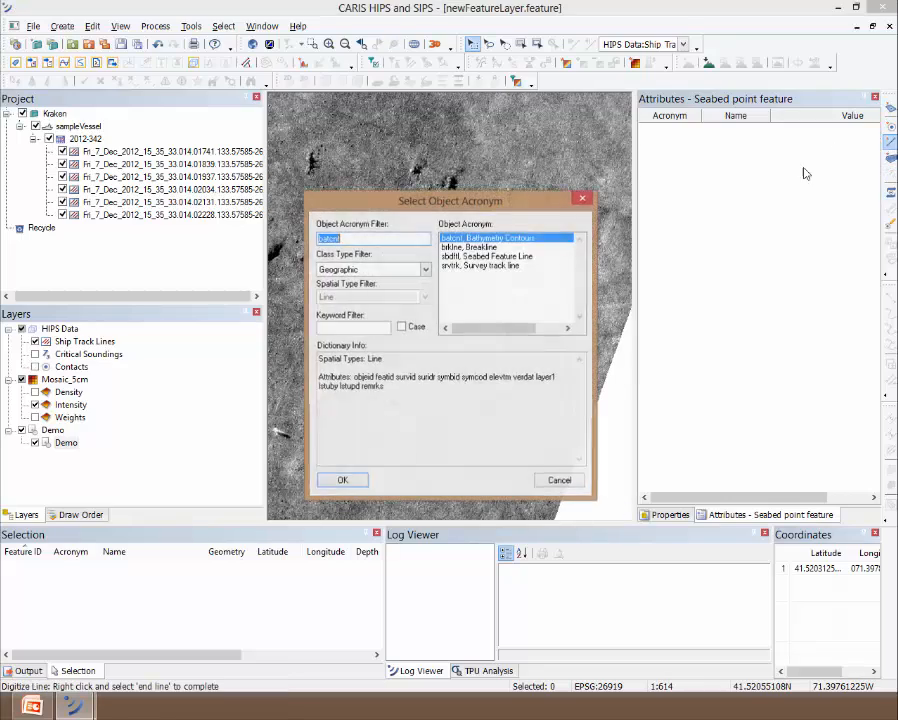
click(527, 257)
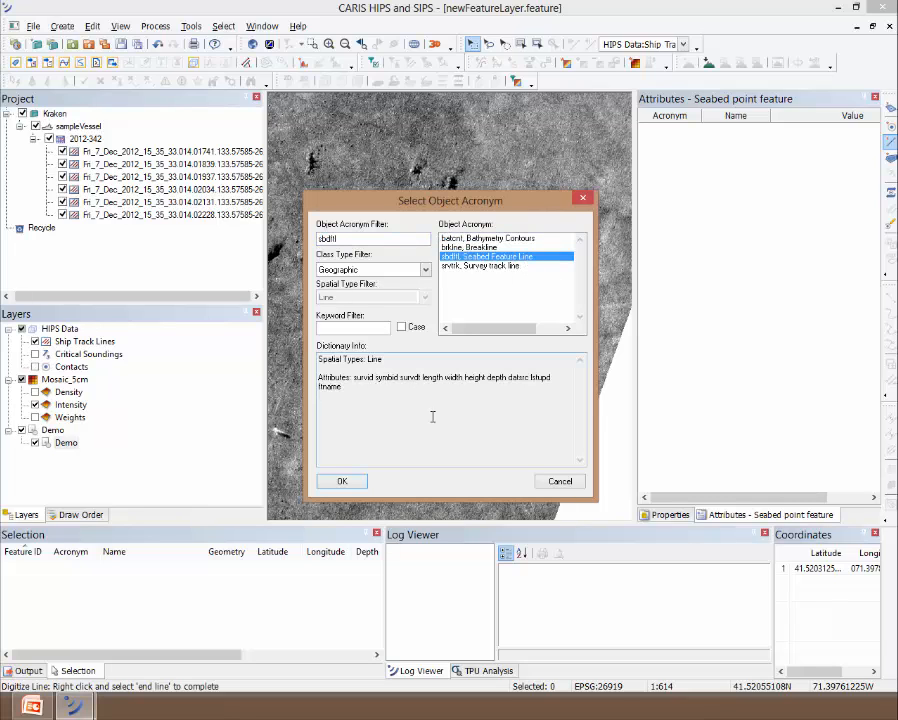
click(343, 483)
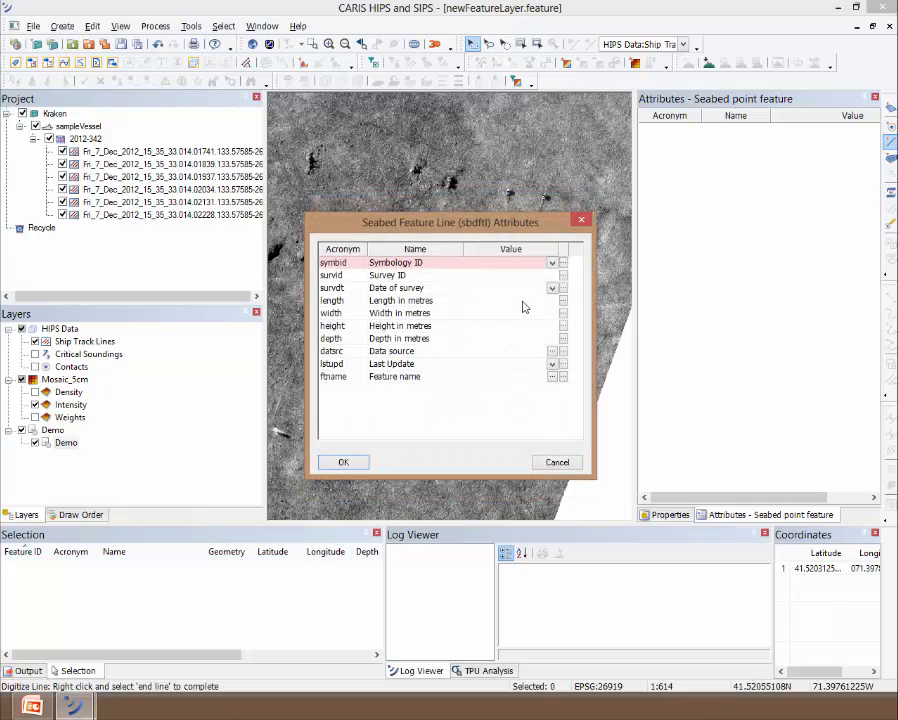
click(551, 263)
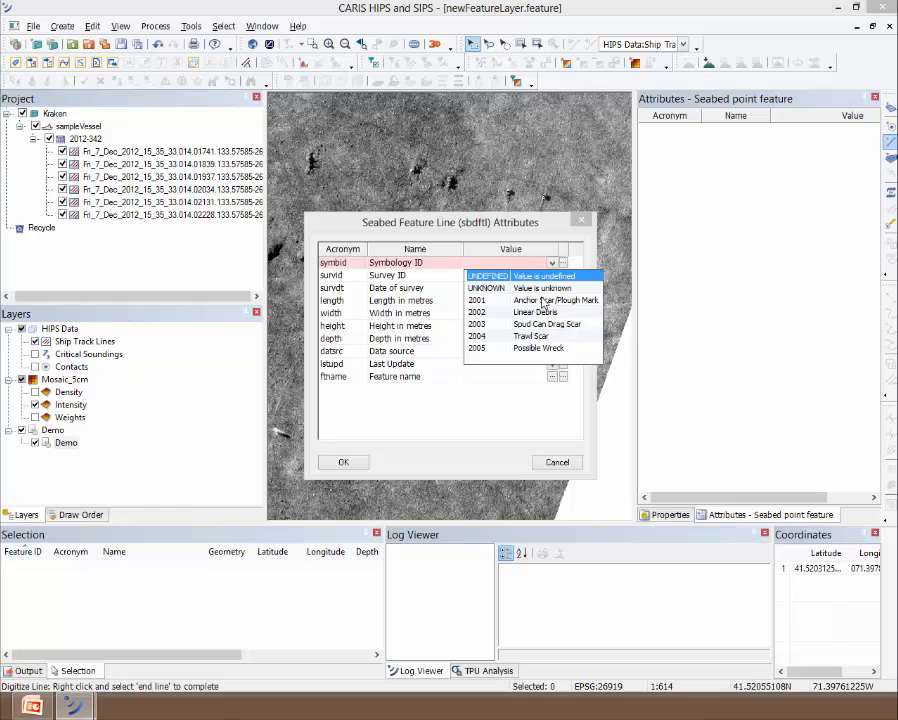
click(540, 301)
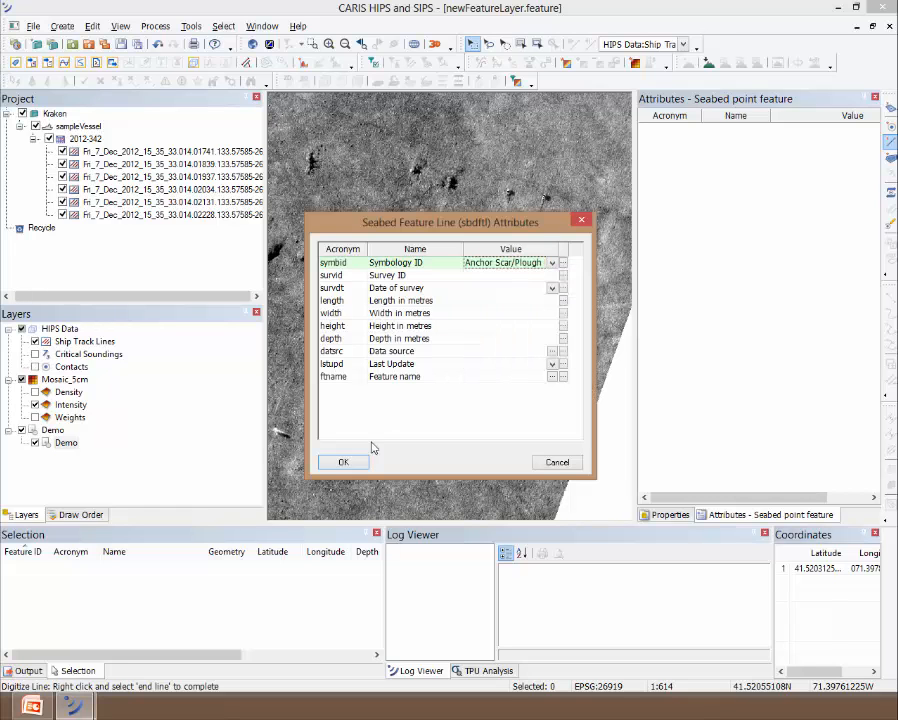
click(344, 462)
Digitize the scar line with four points, starting at the mosaic's northern edge and following the long linear mark south, and finish the line
drag(371, 357, 464, 346)
scroll(465, 325, down, 1)
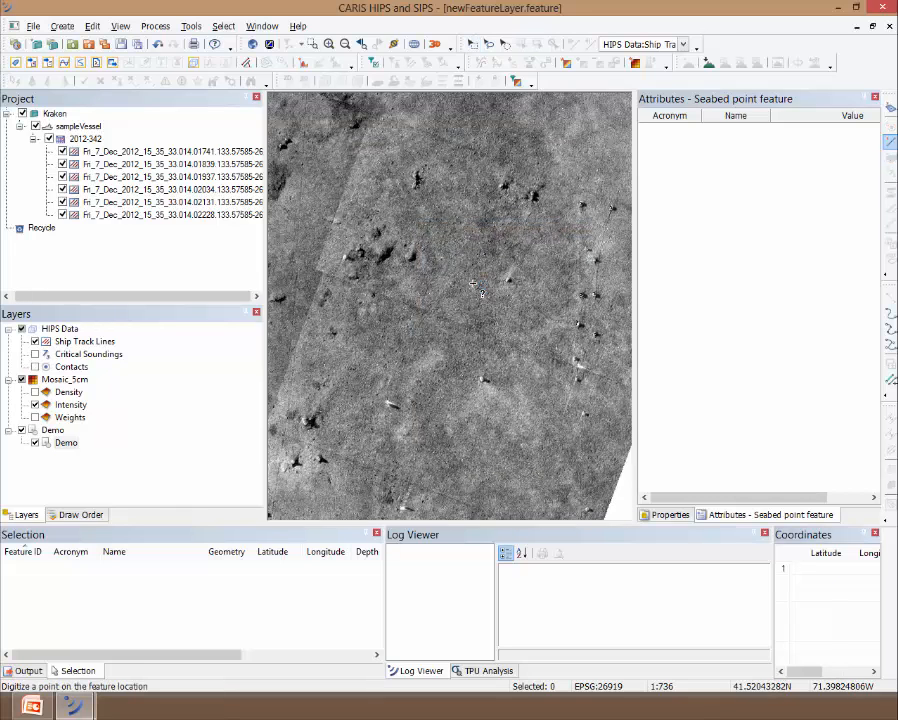
drag(454, 211, 441, 411)
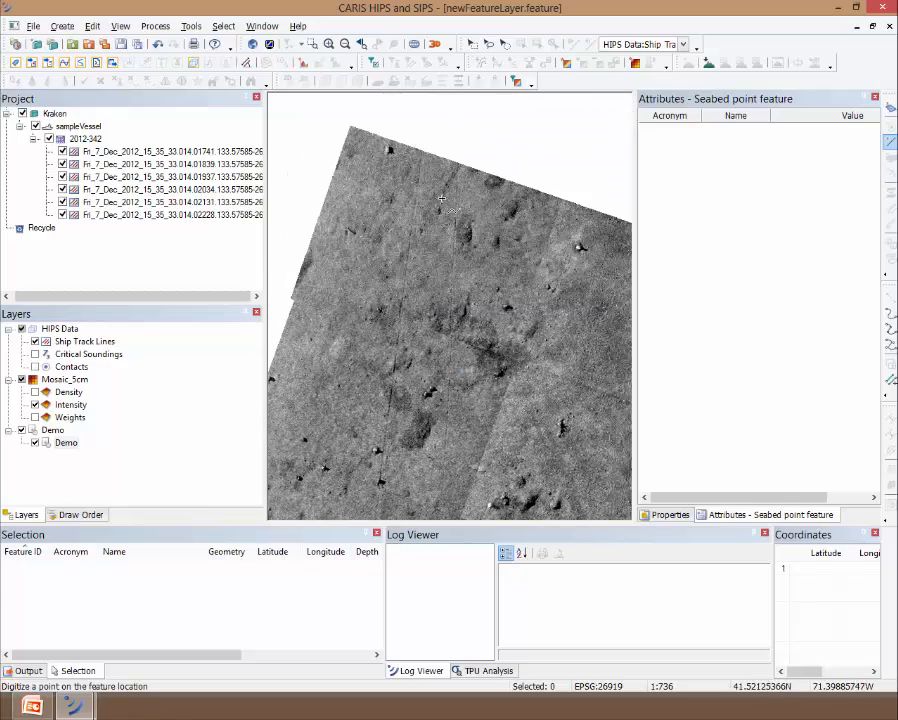
scroll(421, 158, up, 5)
click(425, 148)
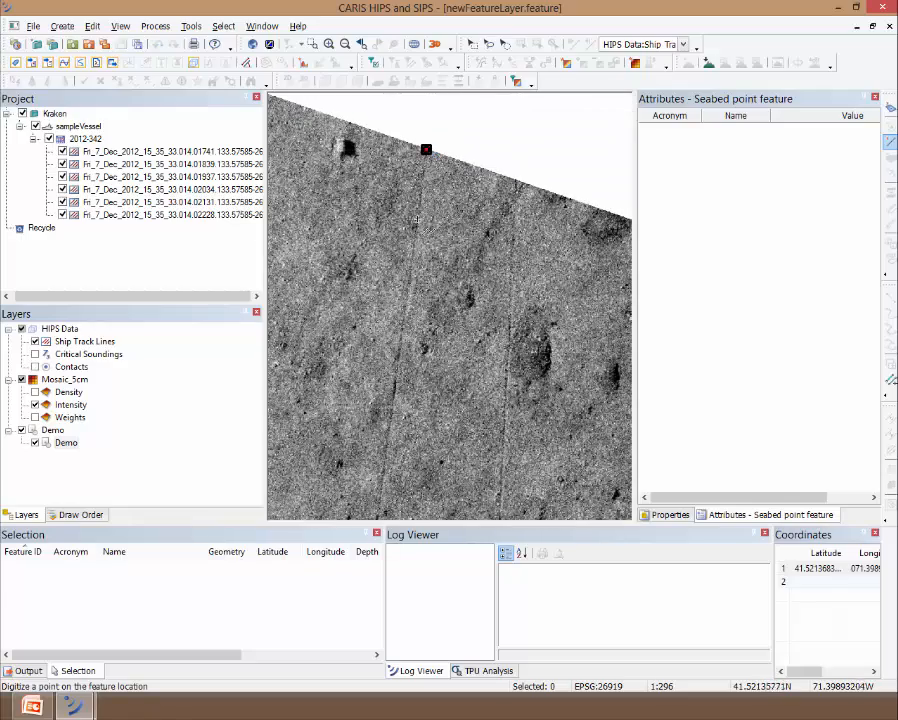
drag(421, 418, 410, 232)
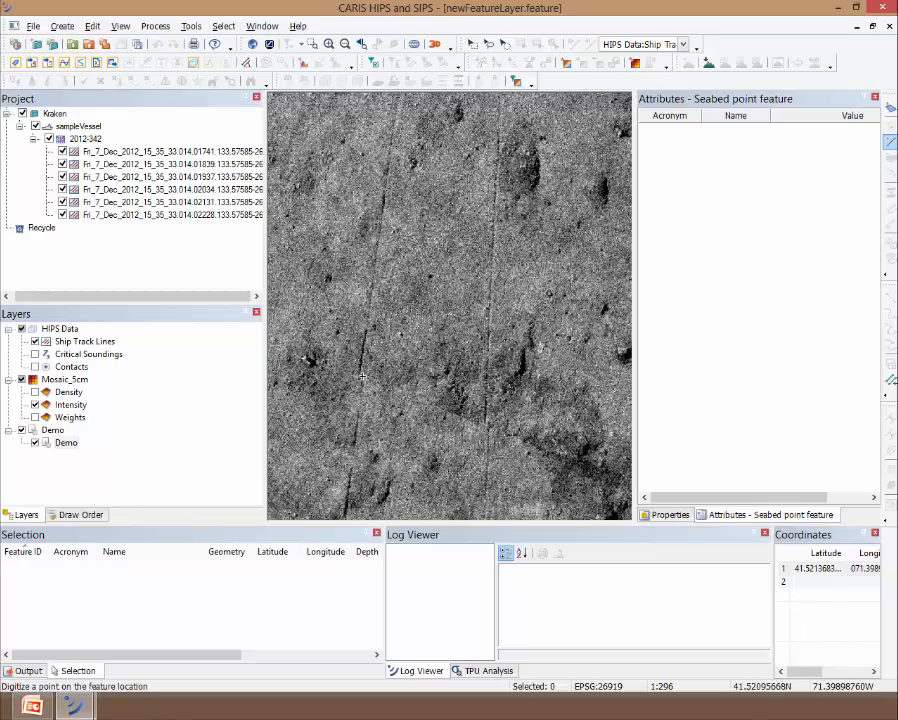
click(361, 370)
drag(361, 370, 404, 125)
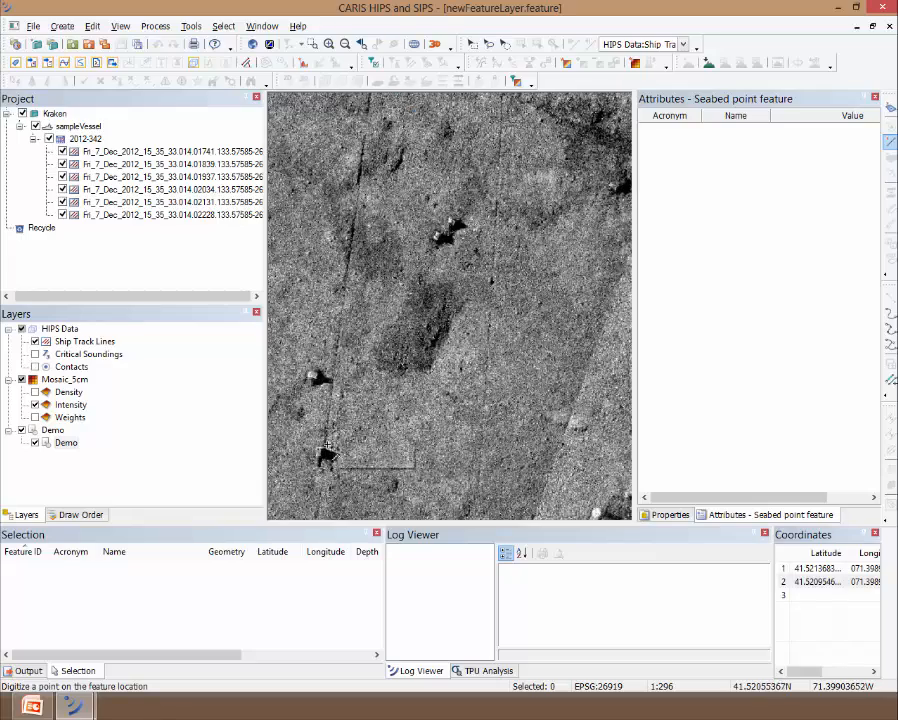
click(328, 452)
drag(328, 452, 408, 101)
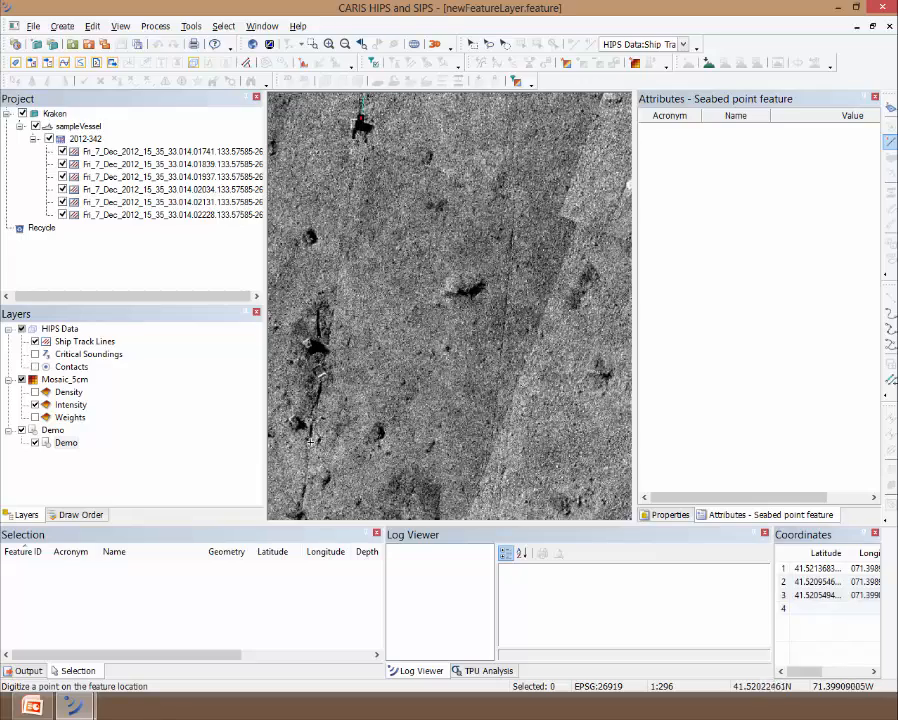
click(310, 441)
key(Return)
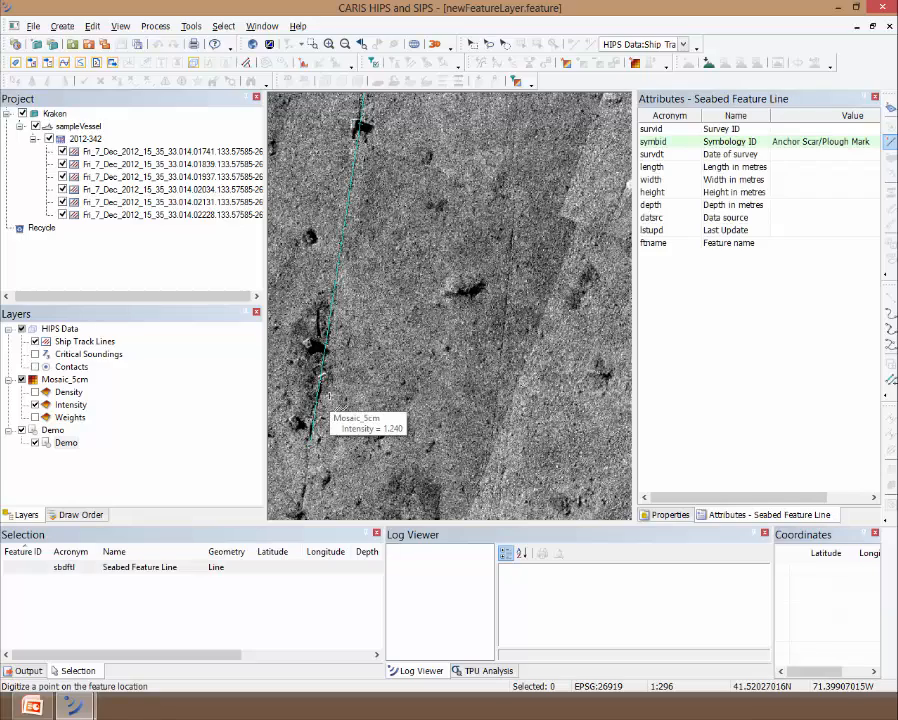
Examine the digitized scar line with the mosaic's Intensity layer hidden and shown again, along its length and against the full mosaic
drag(365, 232, 371, 273)
scroll(371, 273, down, 2)
scroll(434, 214, down, 3)
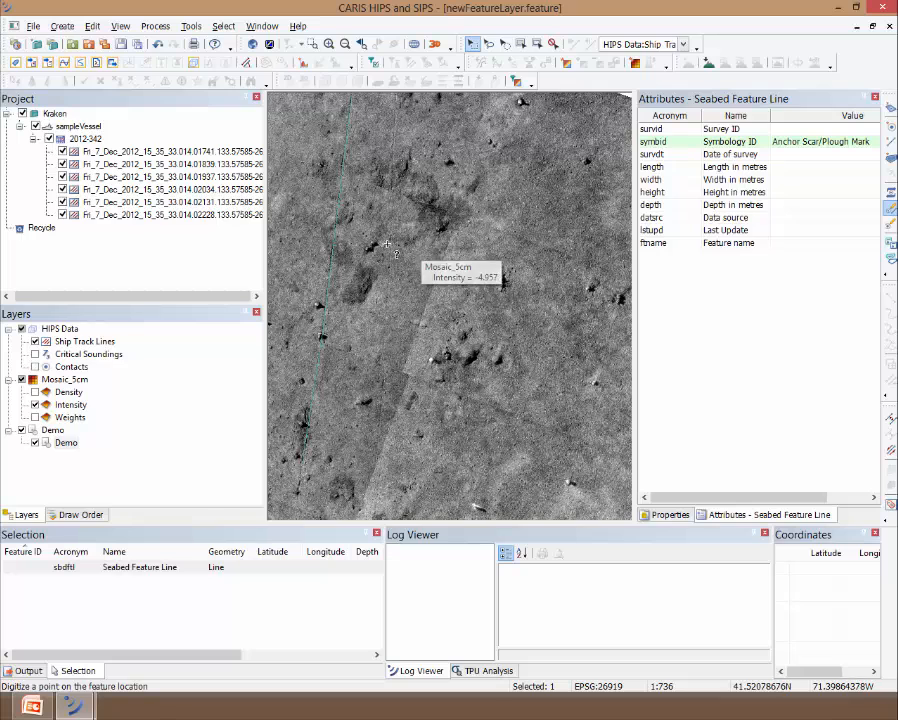
click(35, 405)
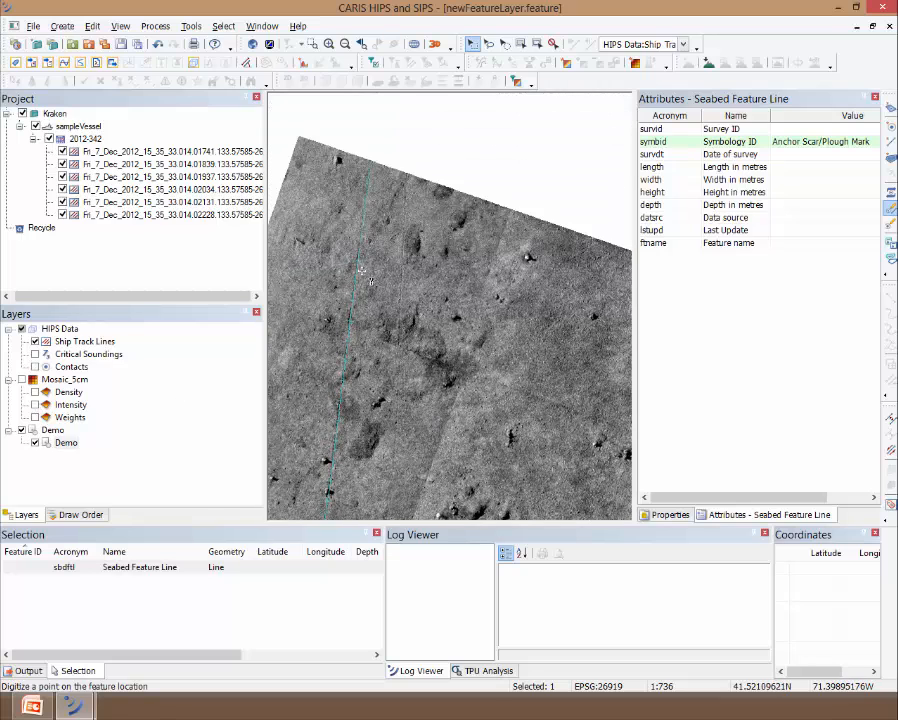
drag(361, 372, 402, 243)
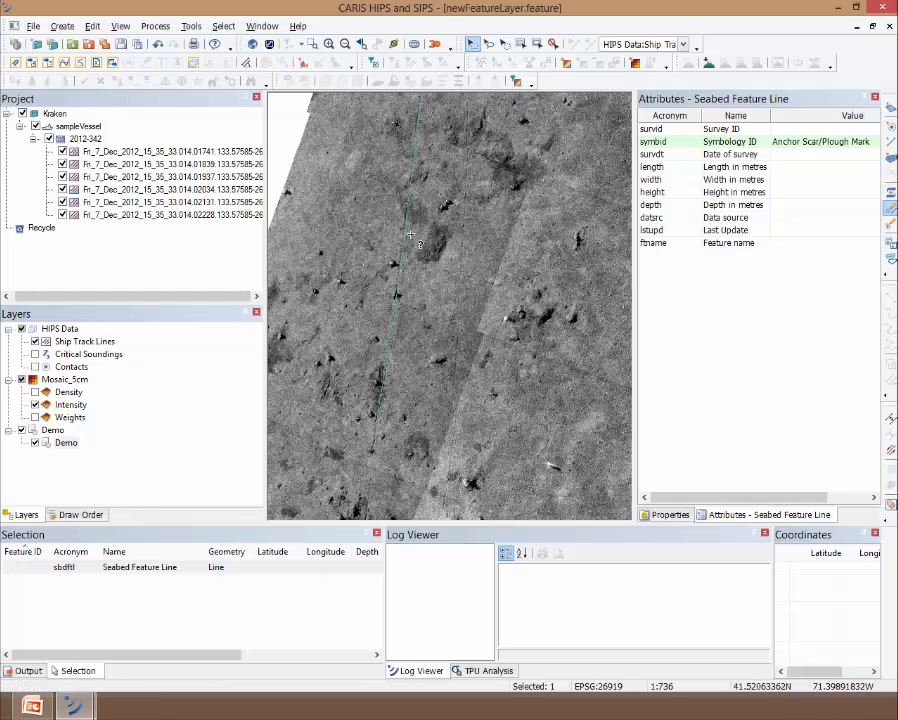
drag(468, 192, 486, 246)
scroll(412, 242, down, 2)
scroll(412, 242, down, 3)
scroll(511, 258, down, 2)
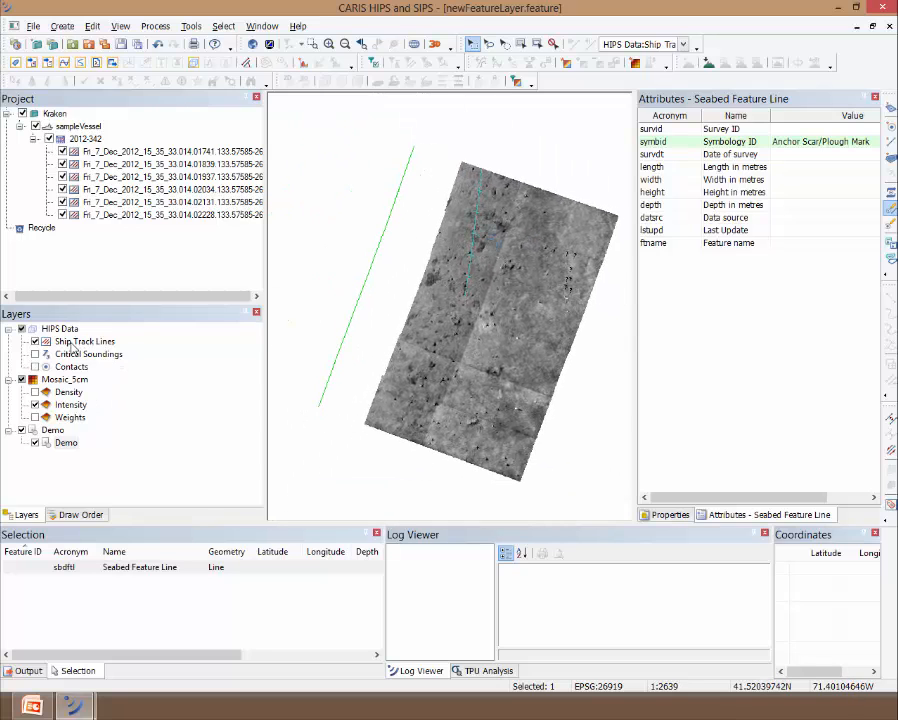
Select all track lines of sampleVessel and set up an import of the selected objects into the Demo layer
click(80, 127)
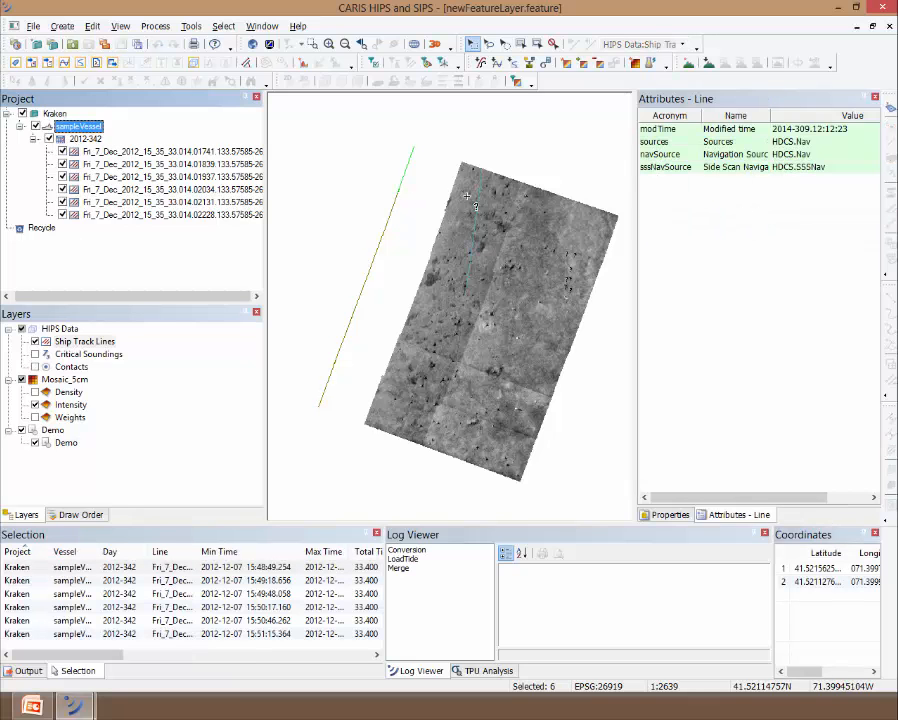
drag(507, 232, 523, 243)
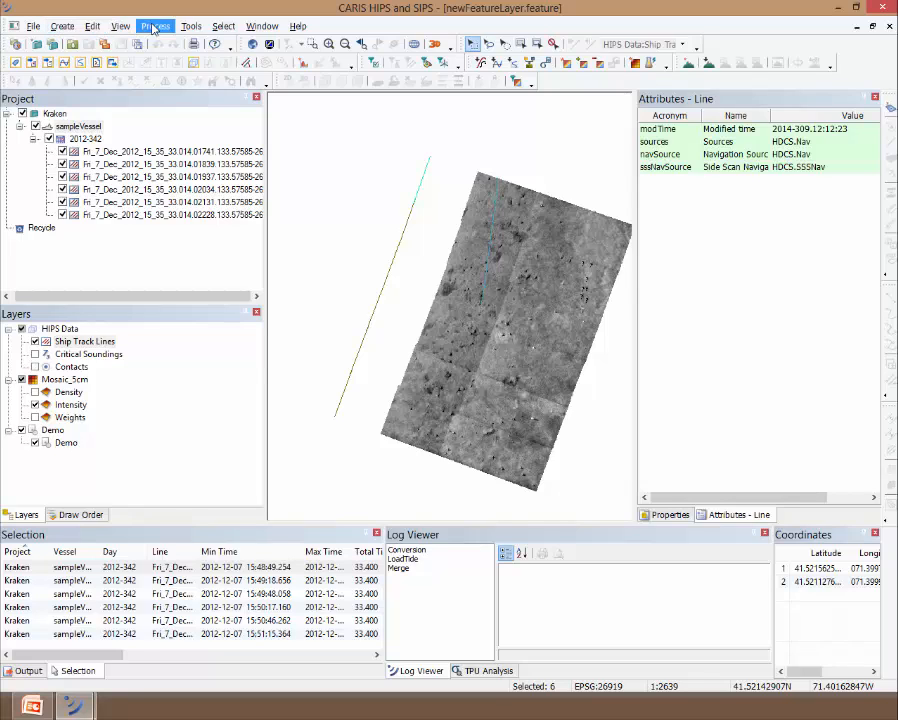
click(190, 26)
mouse_move(257, 257)
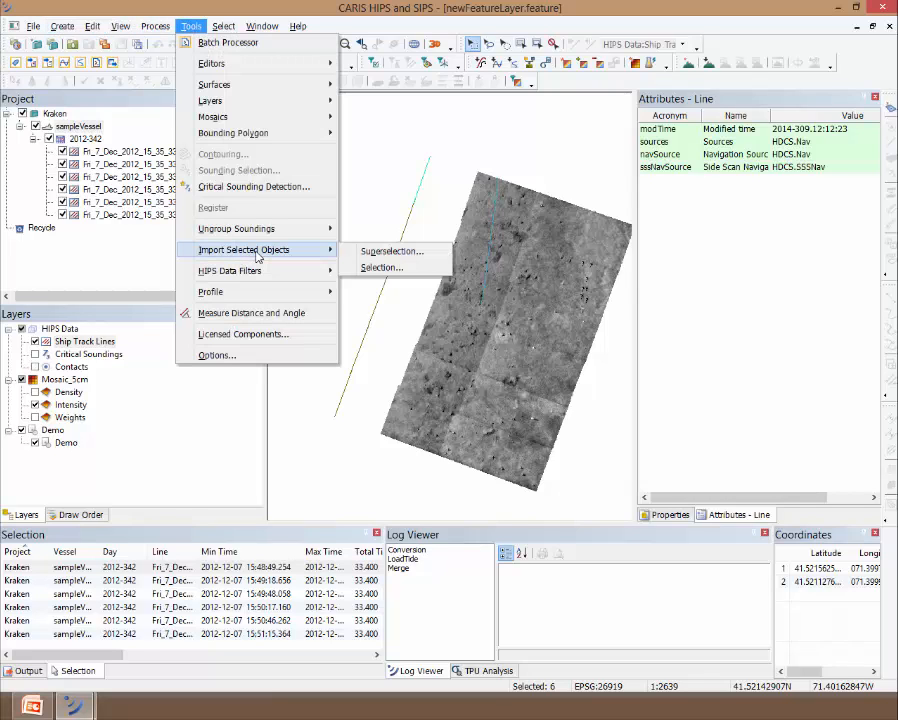
click(371, 270)
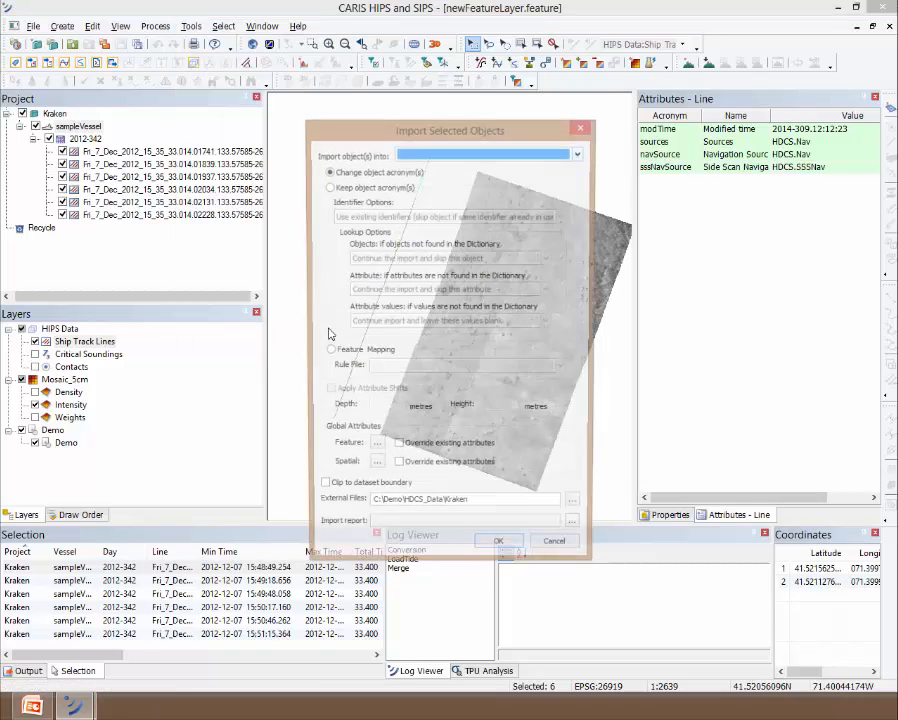
click(441, 153)
click(441, 153)
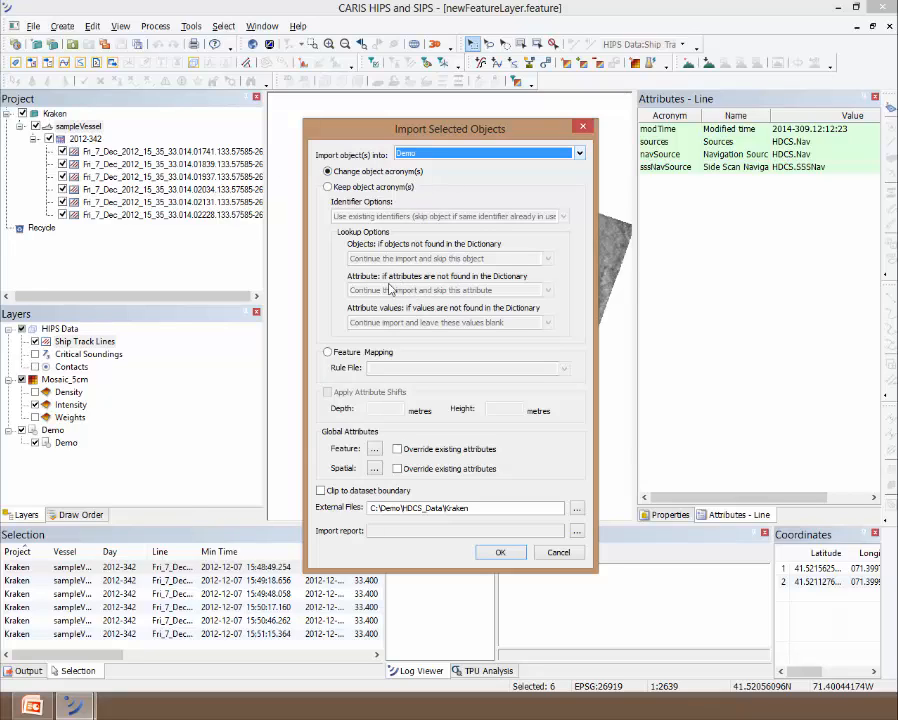
Check which Feature Mapping rule files the import offers, and return to the Change object acronym(s) option
click(355, 356)
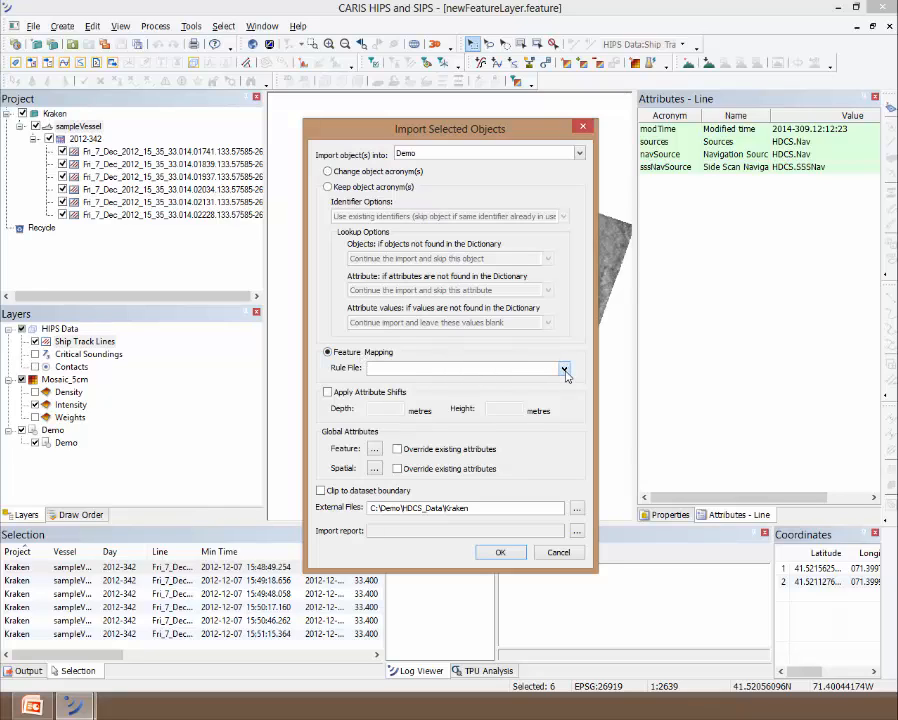
click(565, 370)
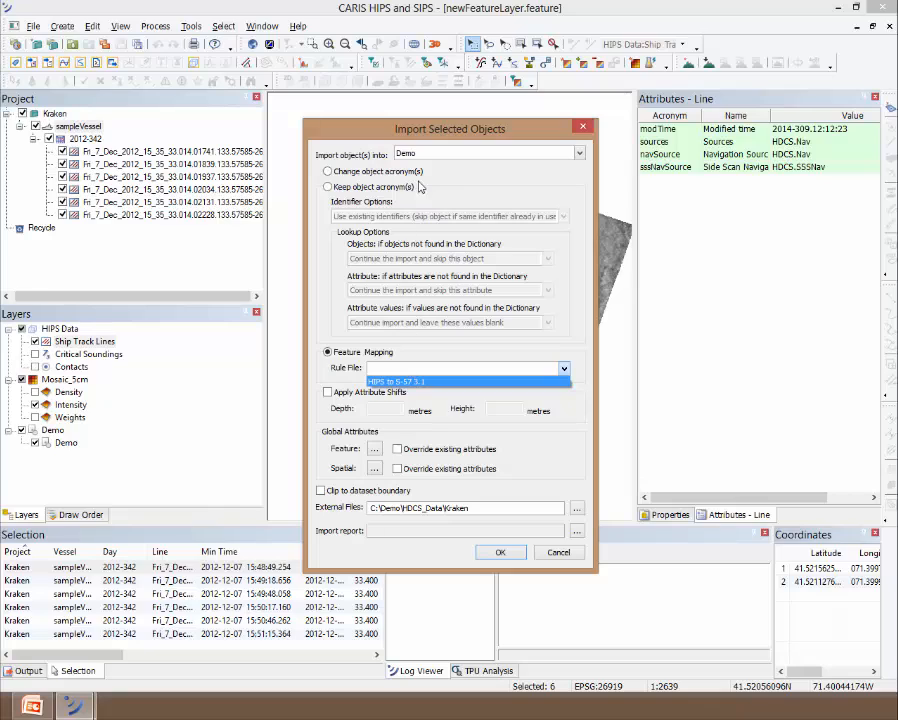
click(352, 177)
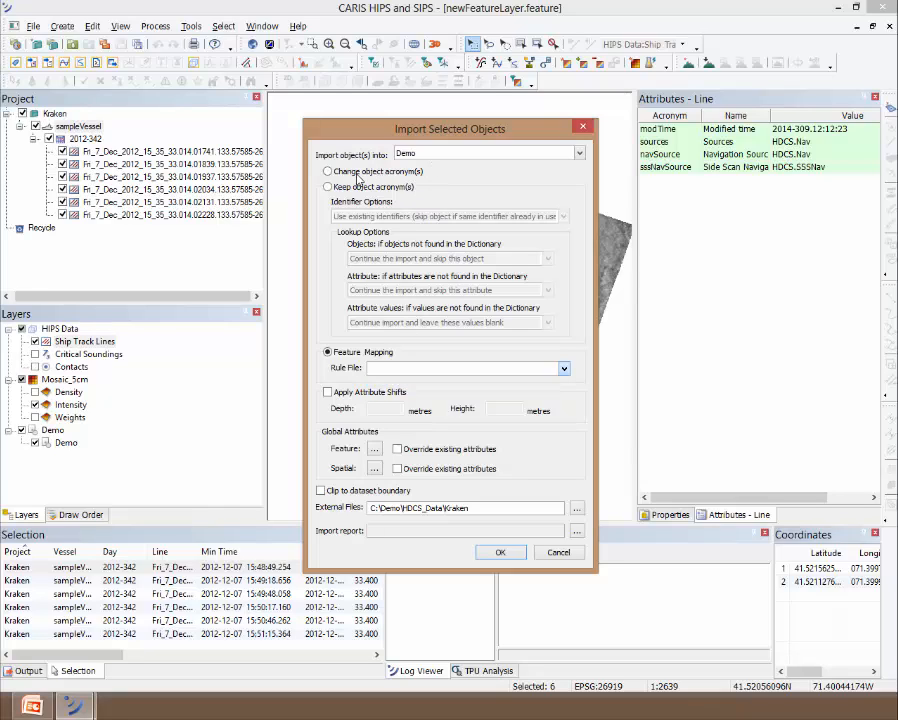
click(350, 174)
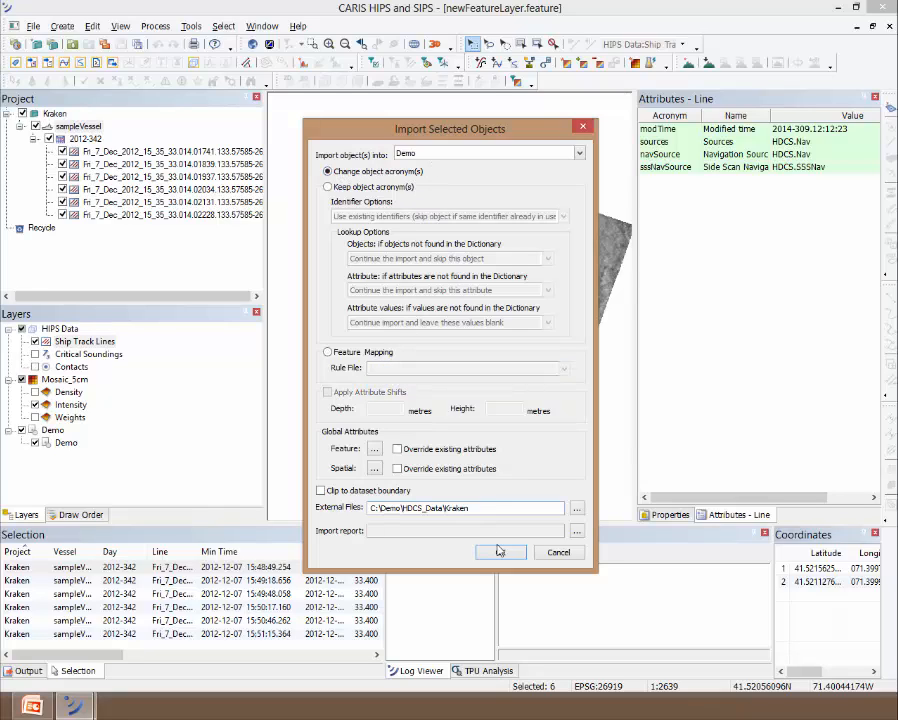
Import the selected lines as Survey track line (srvtrk) objects with Symbology ID Navigation Track at Vessel Reference Point
click(501, 554)
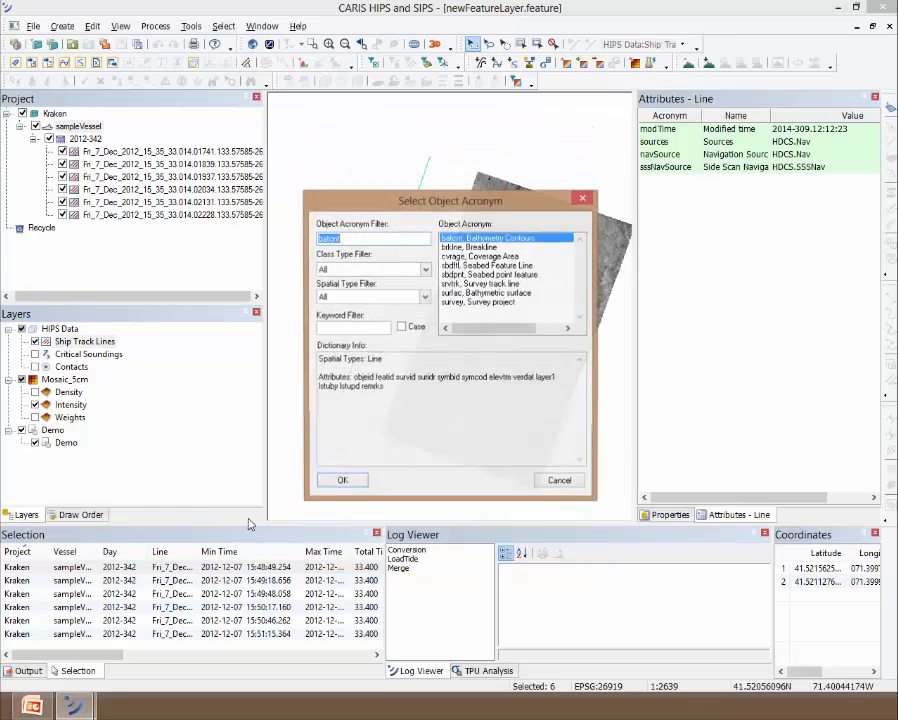
click(512, 284)
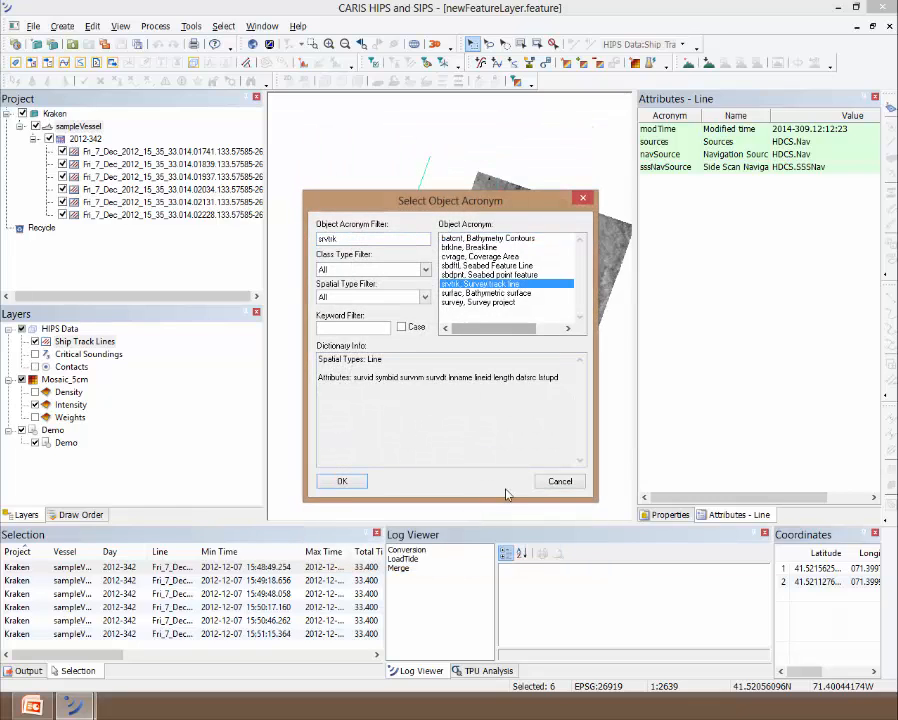
click(345, 482)
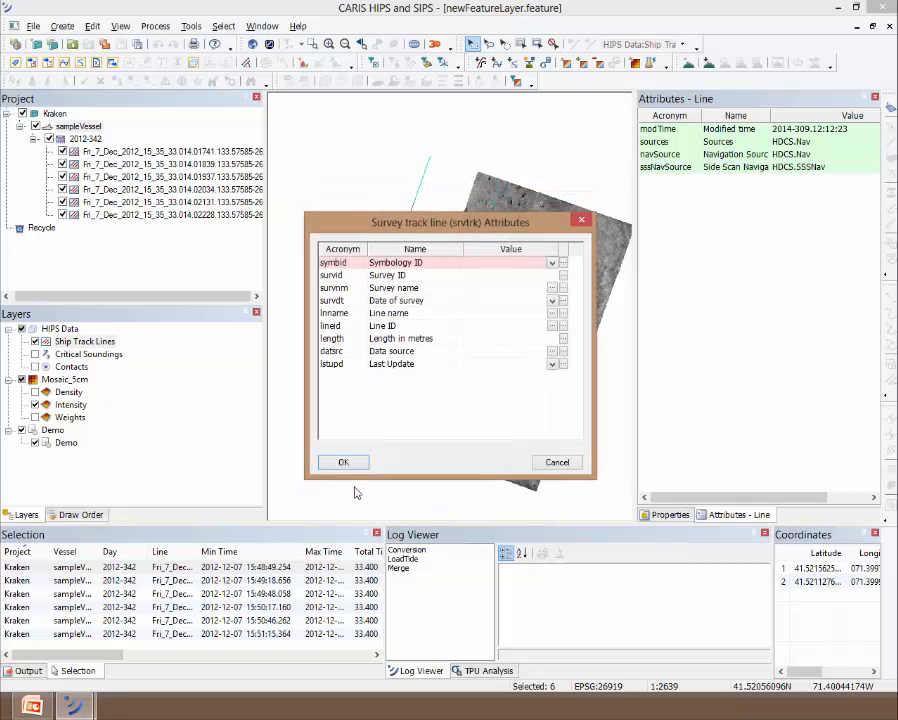
click(552, 263)
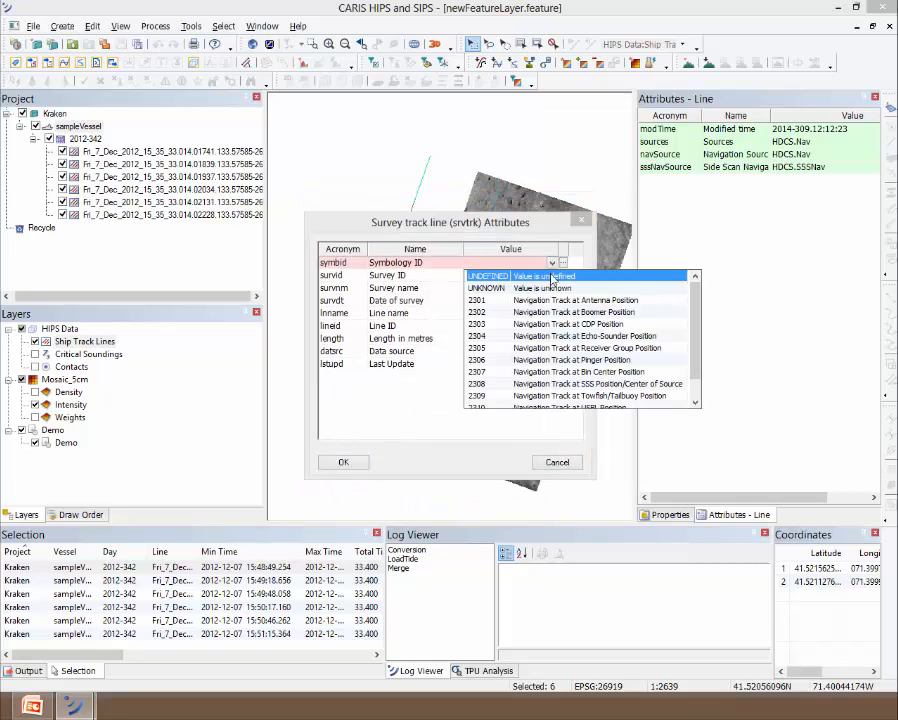
scroll(590, 360, down, 10)
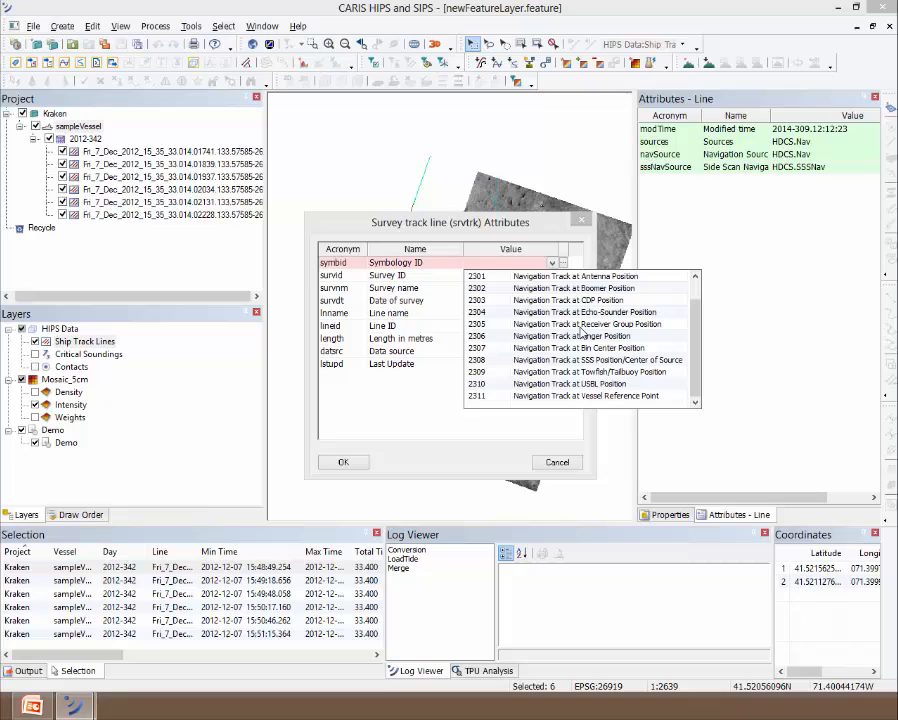
click(616, 396)
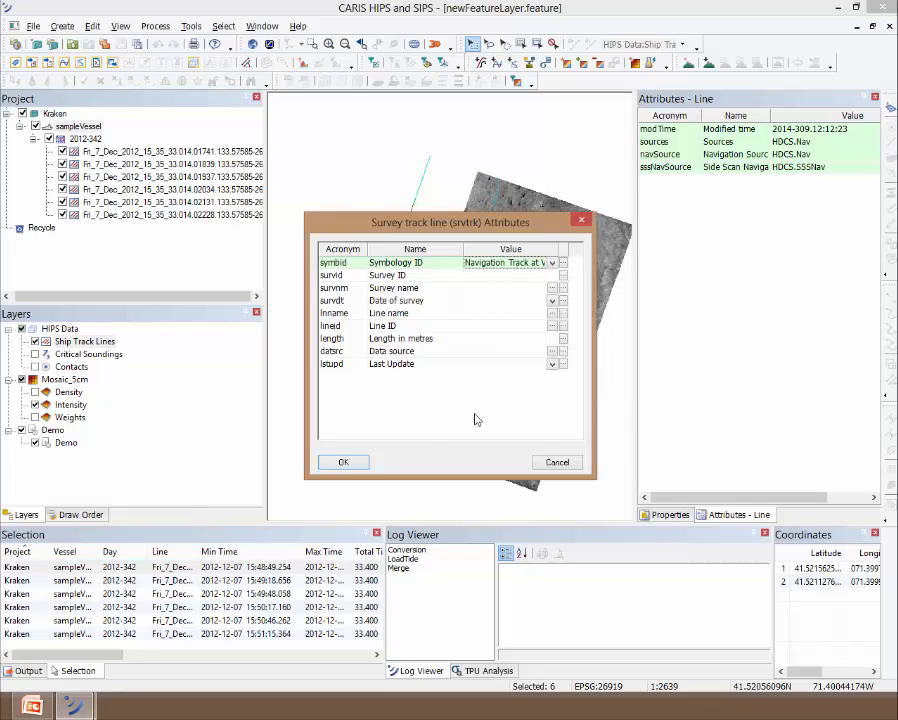
click(343, 463)
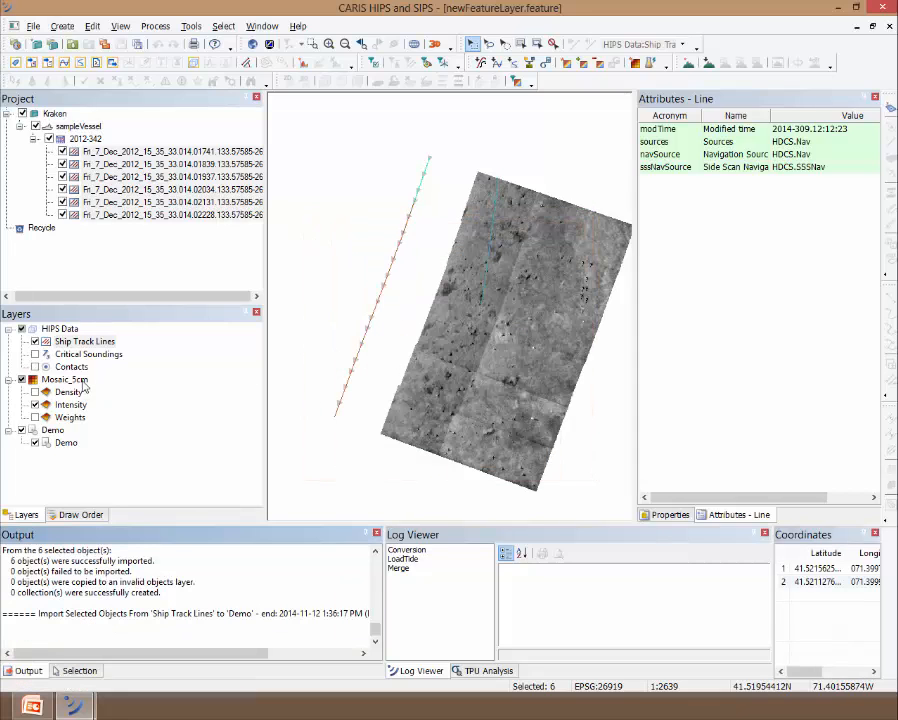
Hide the Ship Track Lines and Intensity layers, and select the imported survey track lines on the Demo layer
click(35, 342)
click(35, 405)
scroll(486, 294, down, 2)
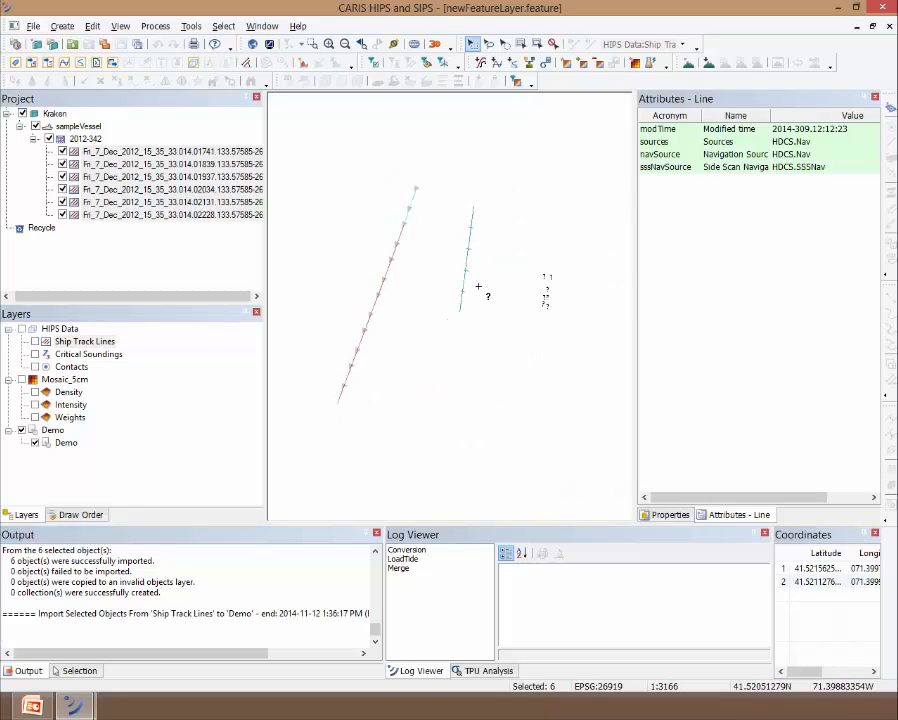
click(66, 442)
drag(350, 187, 437, 438)
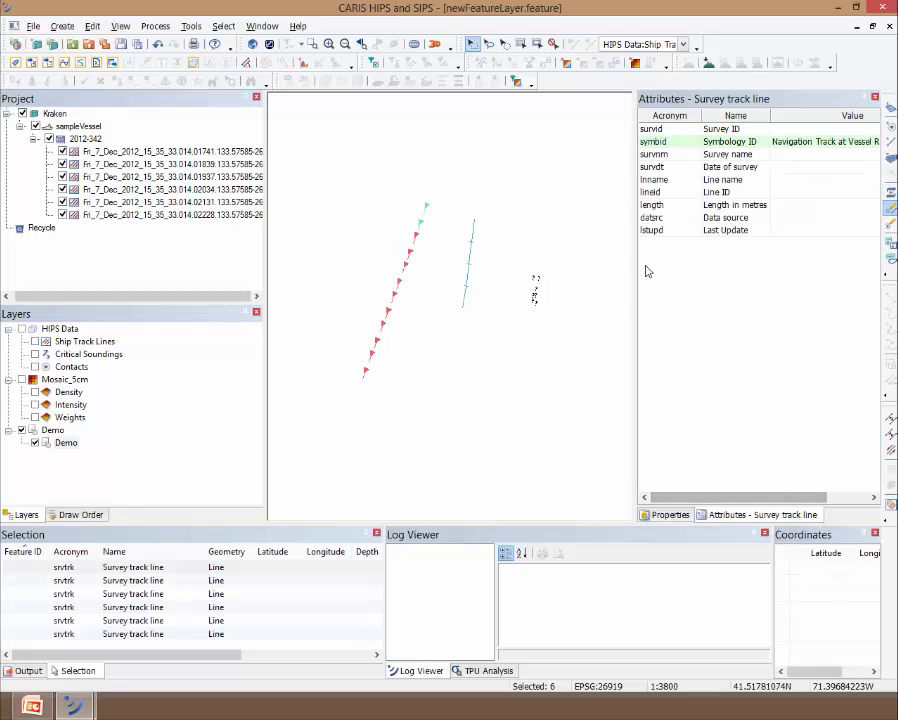
Inspect the editable attributes of the selected survey track lines, including Survey name, Date of survey, Line name and Data source
click(750, 155)
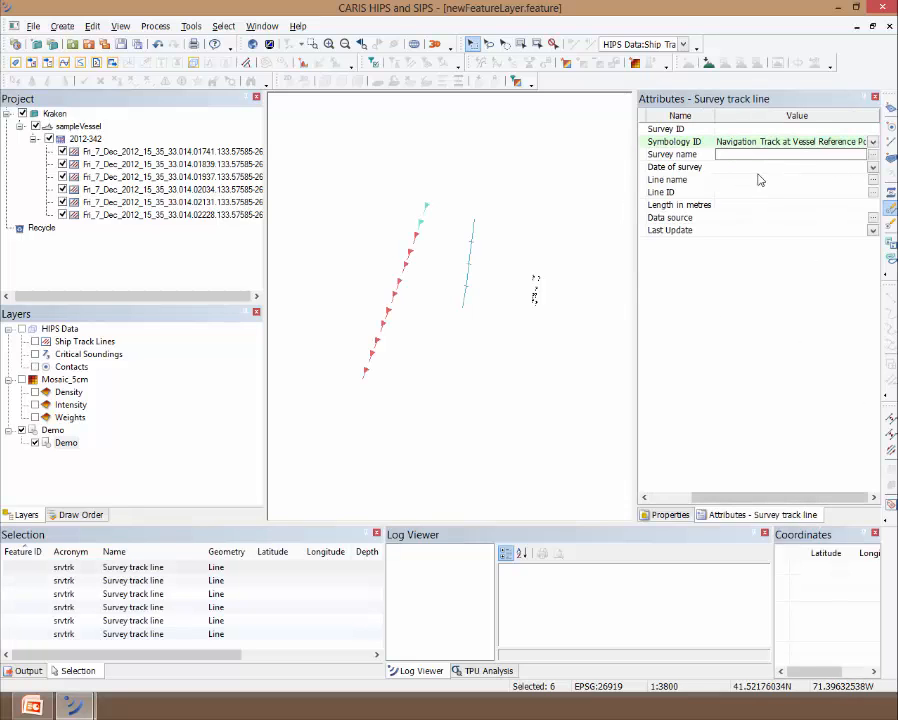
click(872, 167)
click(872, 168)
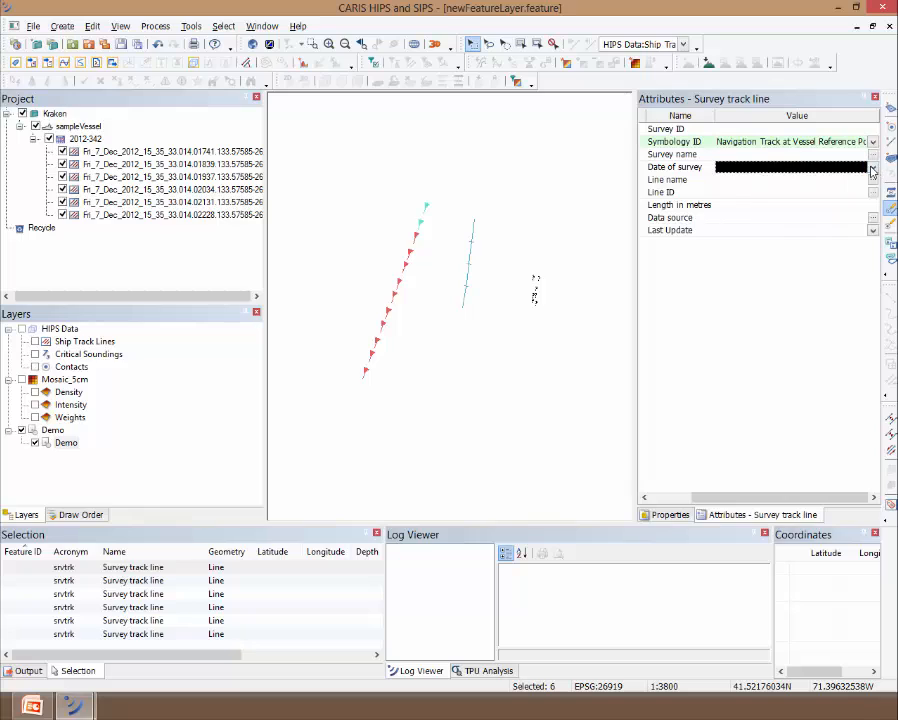
click(762, 181)
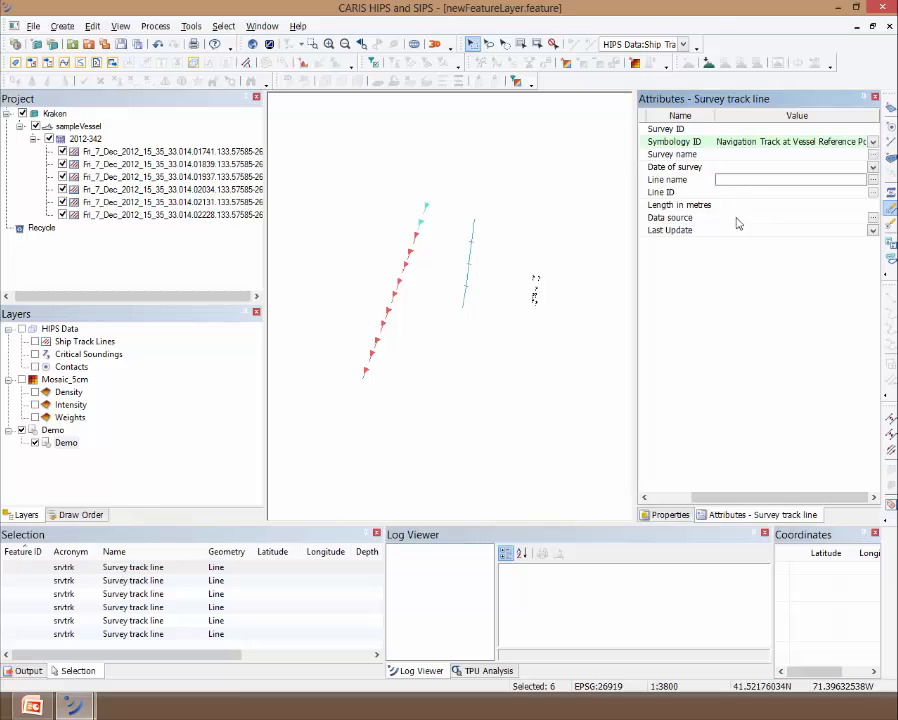
click(799, 217)
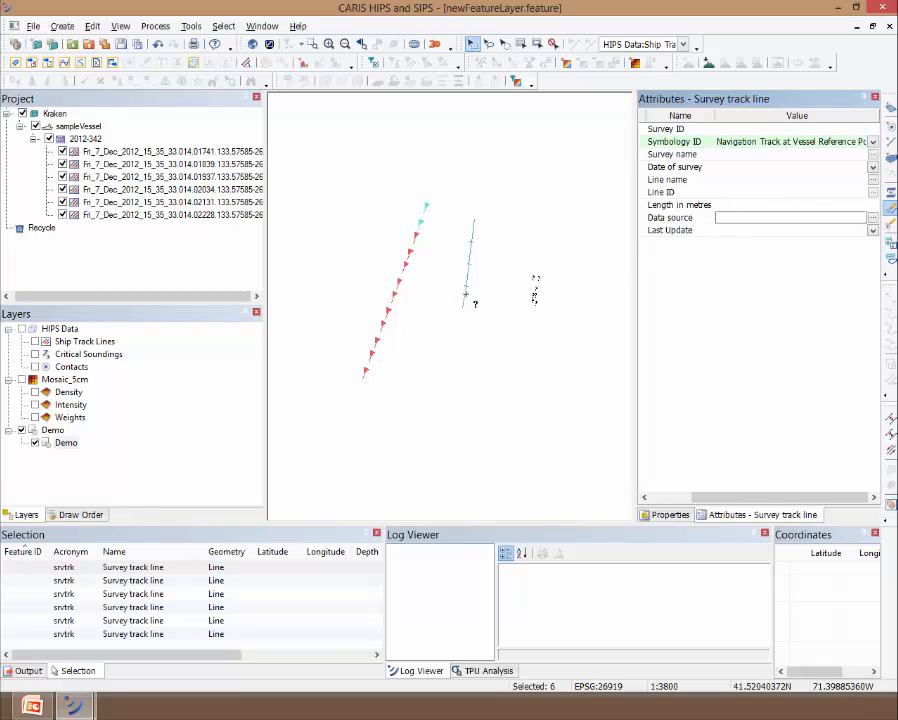
Select the Anchor Scar/Plough Mark line on the Demo layer to view its attributes
middle_click(441, 270)
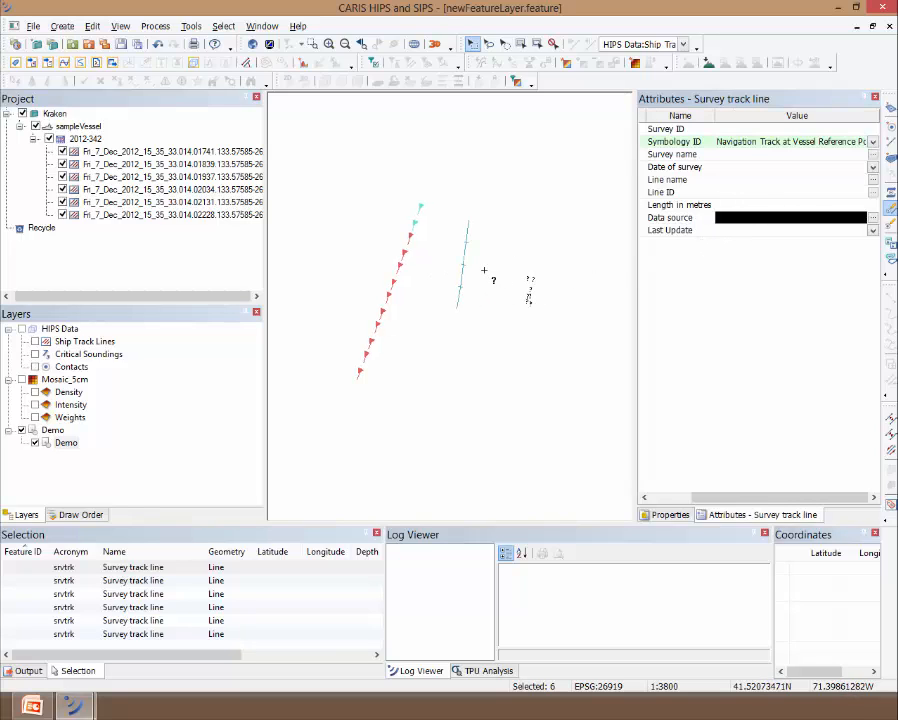
scroll(470, 262, up, 1)
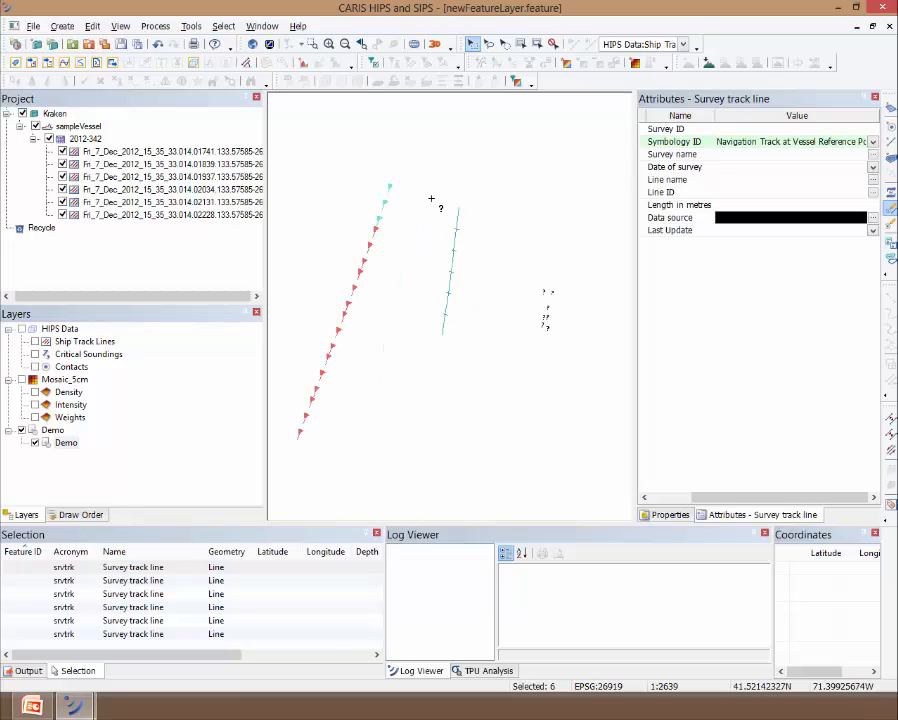
drag(431, 200, 490, 368)
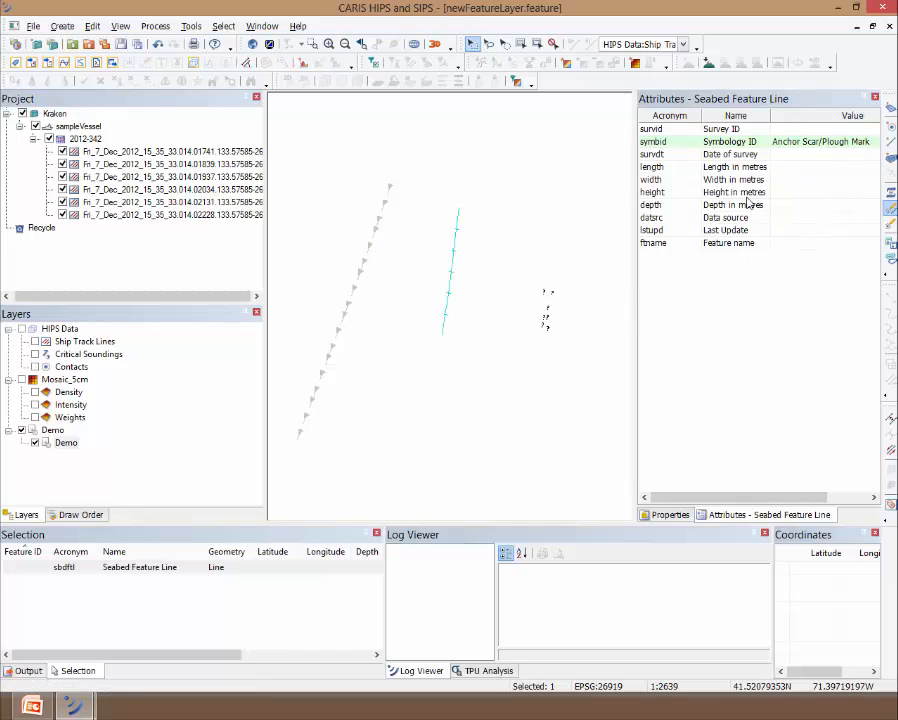
Select the cluster of Fish Trap points on the Demo layer to view their attributes
drag(443, 230, 345, 217)
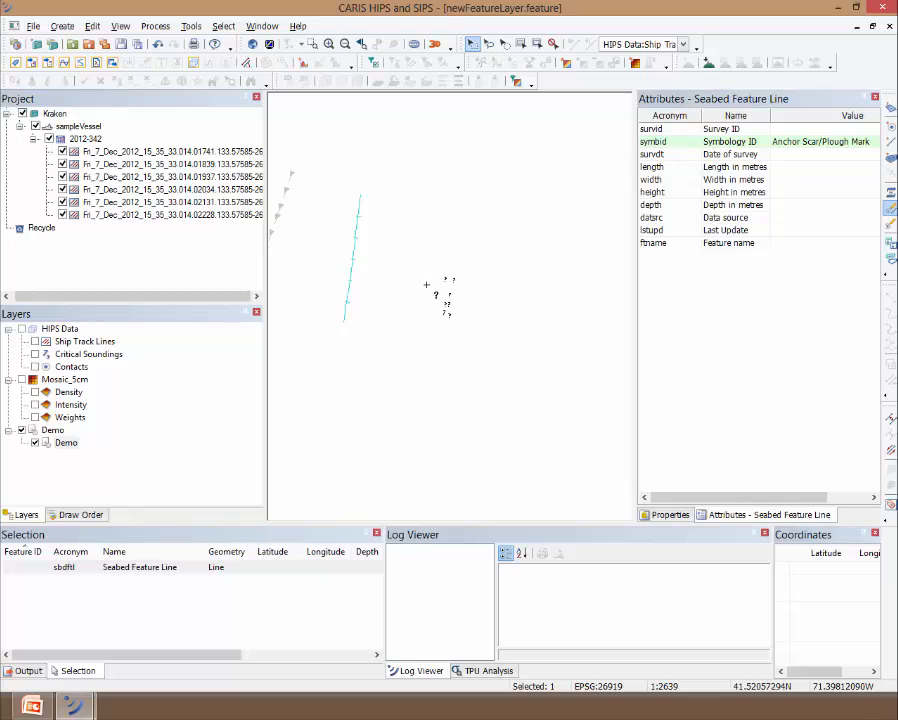
drag(428, 262, 478, 350)
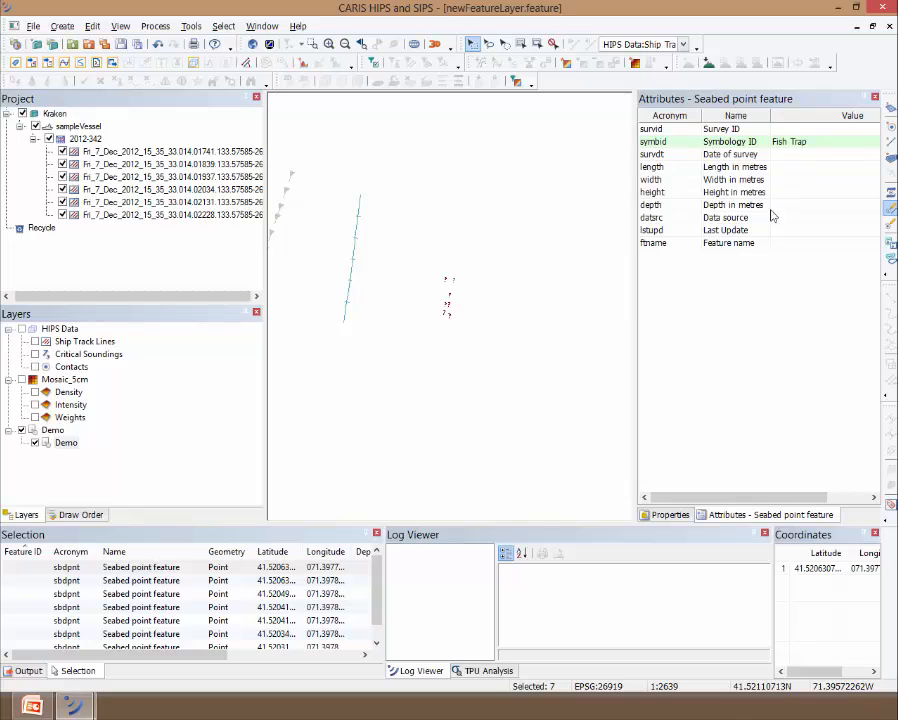
scroll(530, 280, down, 2)
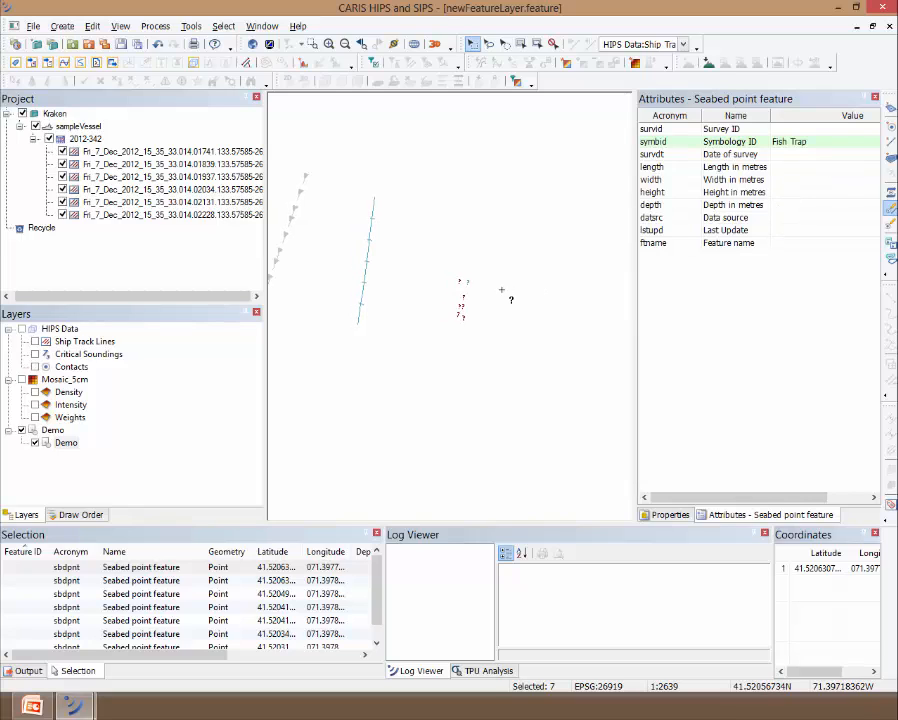
drag(463, 283, 510, 277)
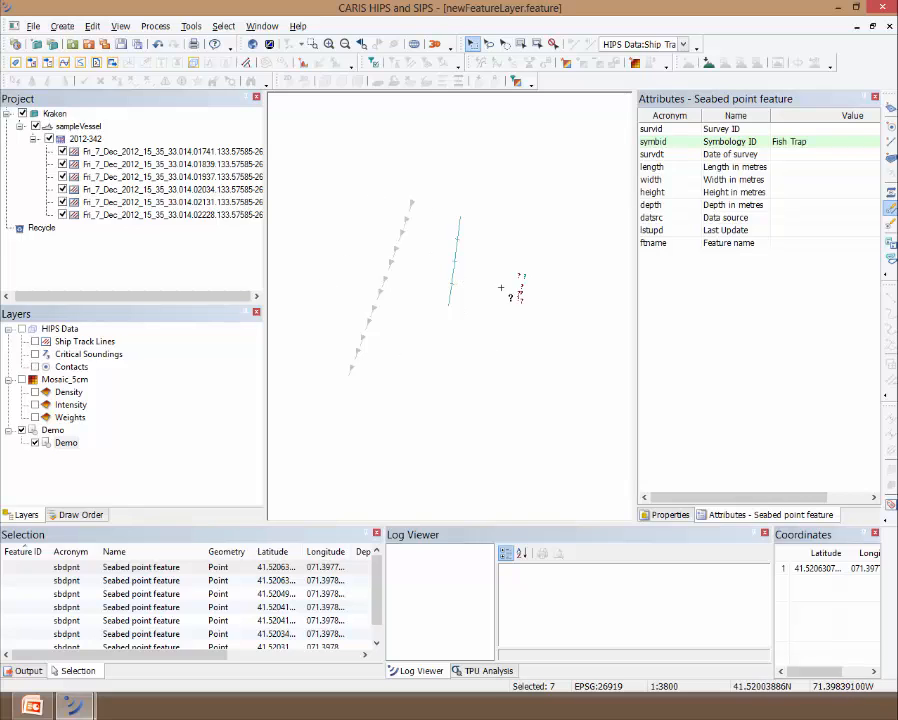
Select all features on the Demo layer and review the formats offered for exporting the selection
click(385, 243)
drag(280, 176, 524, 372)
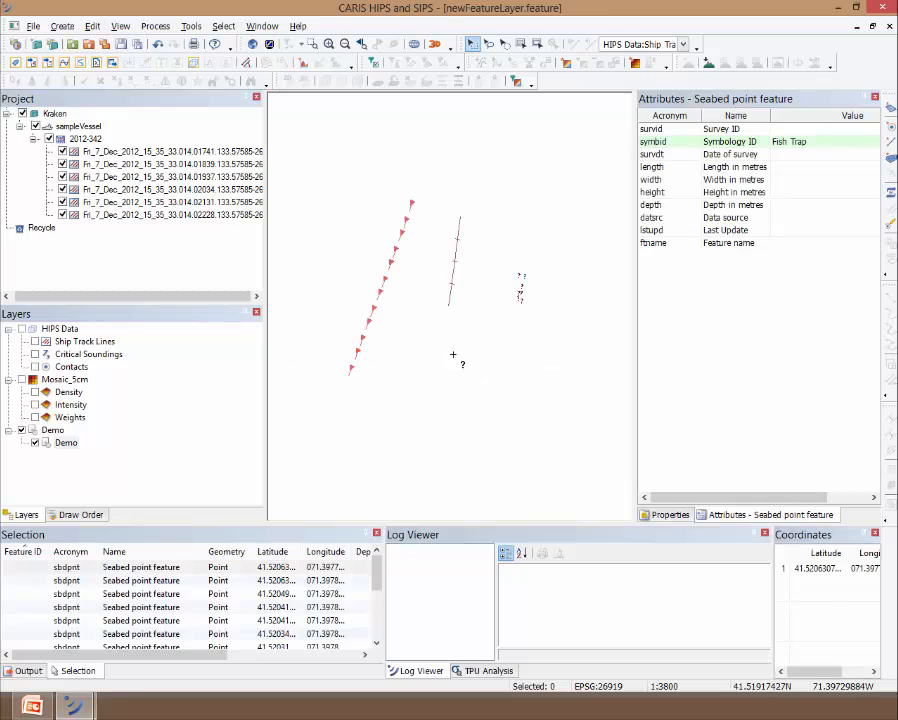
click(34, 26)
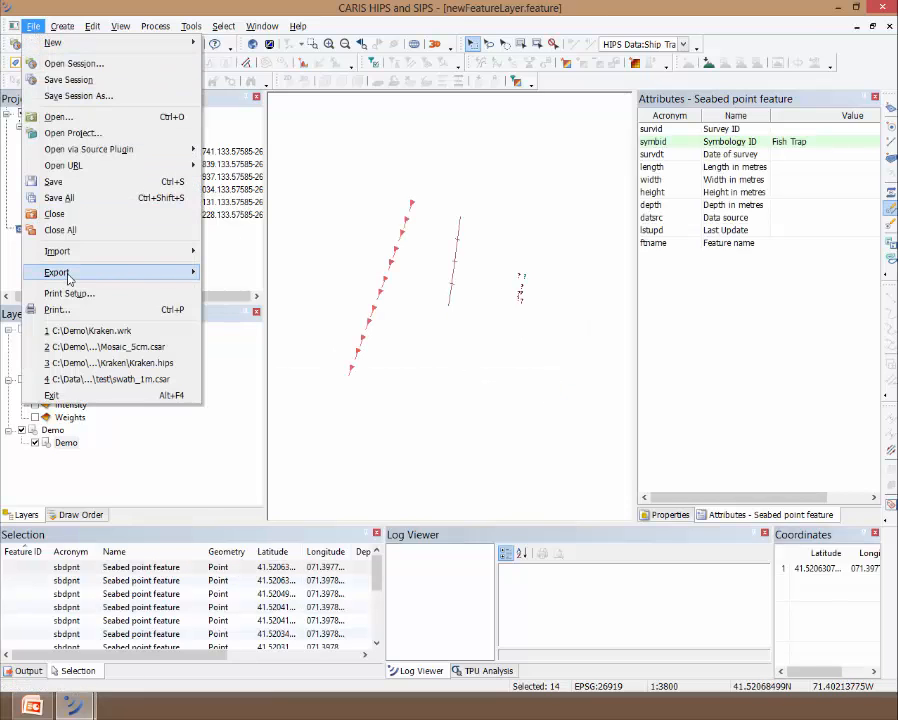
mouse_move(68, 276)
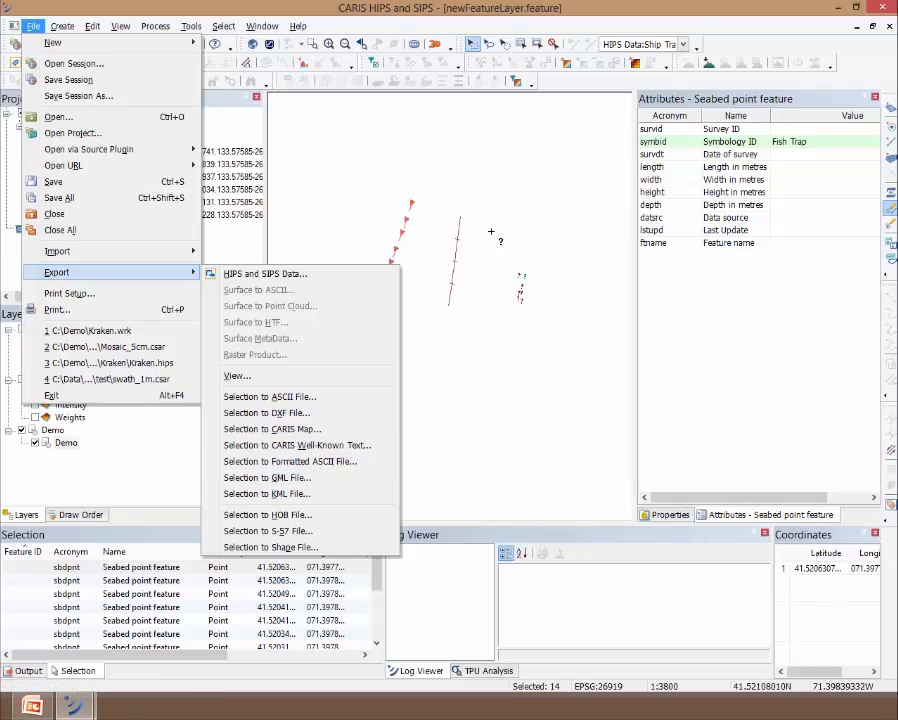
Leave the export options, clear the feature selection, and minimize the application to return to the presentation slides
click(510, 222)
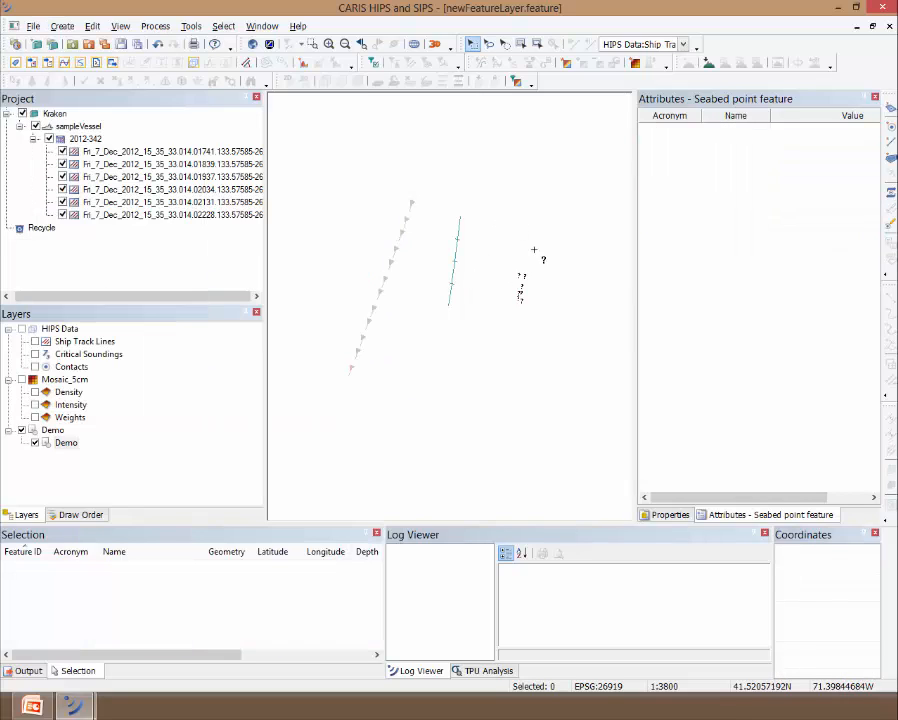
click(839, 9)
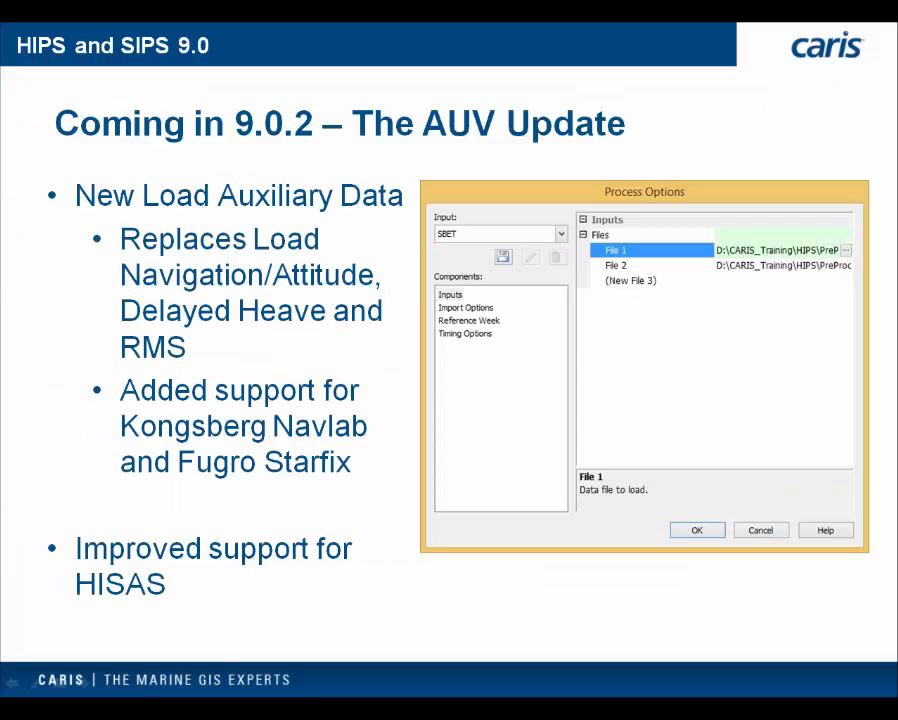